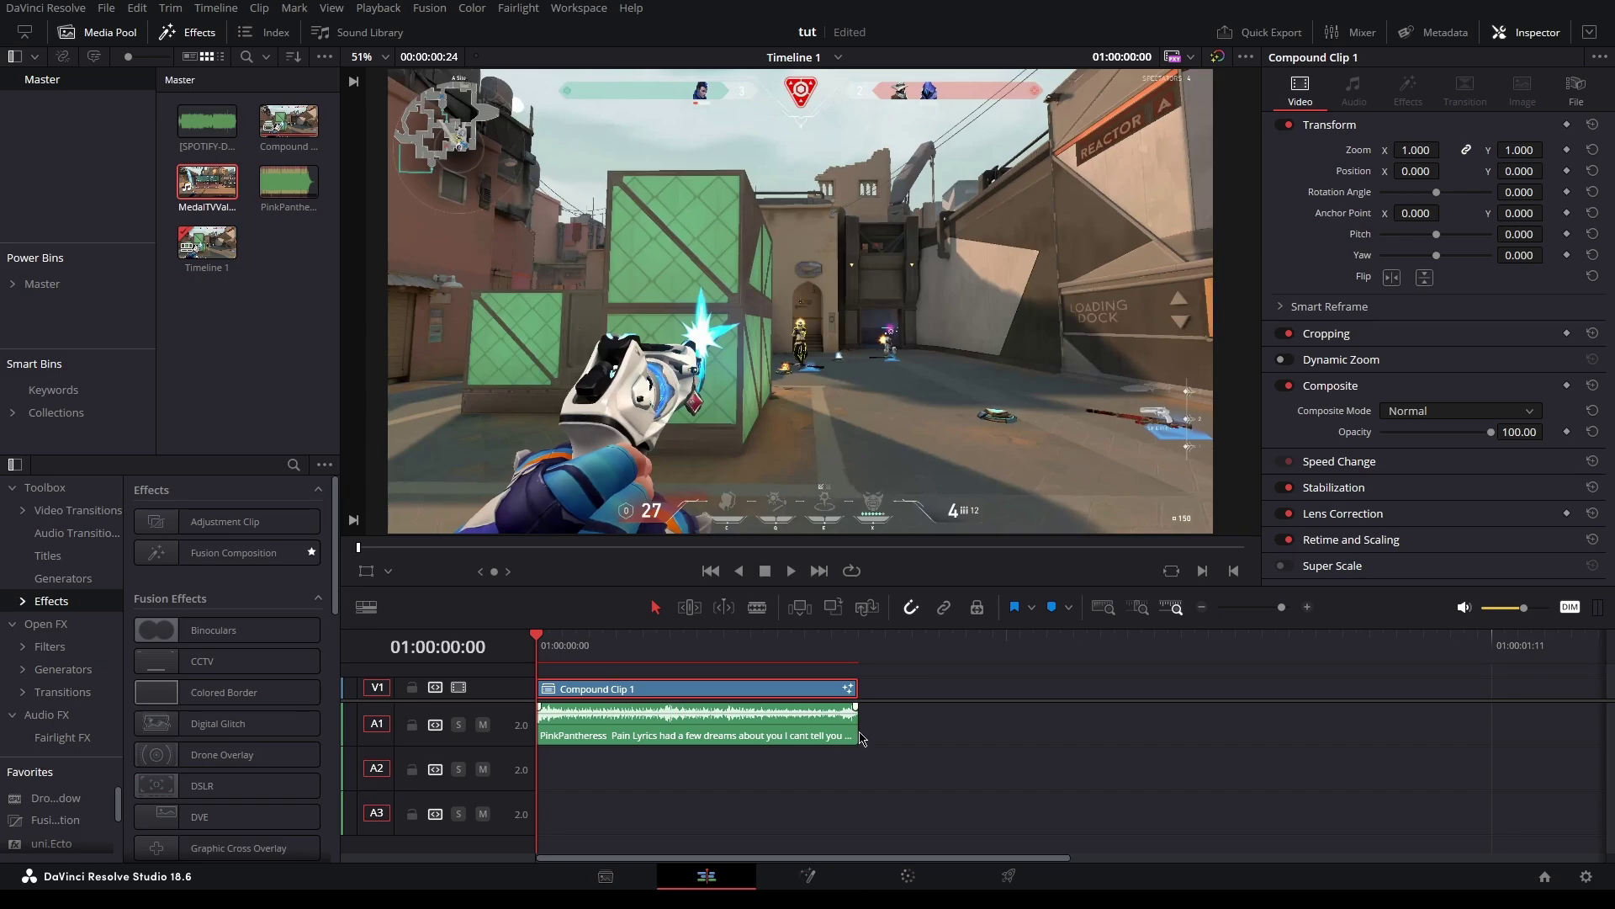
# - Open Compound Clip 1 in Fusion and insert a Tracker node between MediaIn1 and MediaOut1
pyautogui.moveTo(512, 700); pyautogui.dragTo(512, 766)
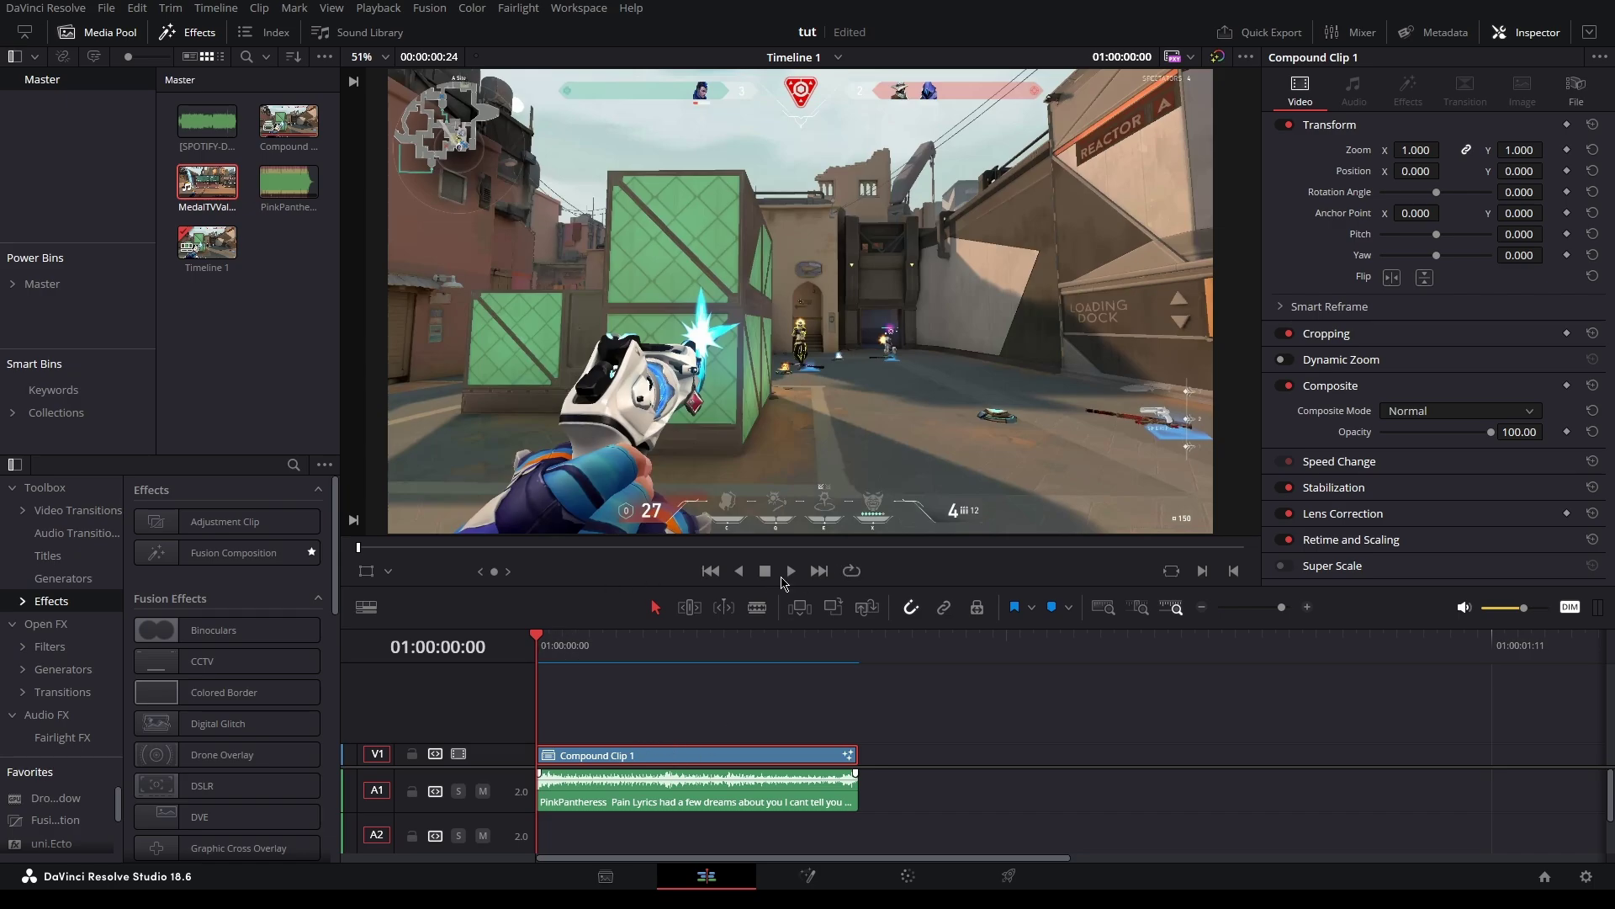
pyautogui.hotkey('shift', '5')
pyautogui.moveTo(696, 570); pyautogui.dragTo(586, 645)
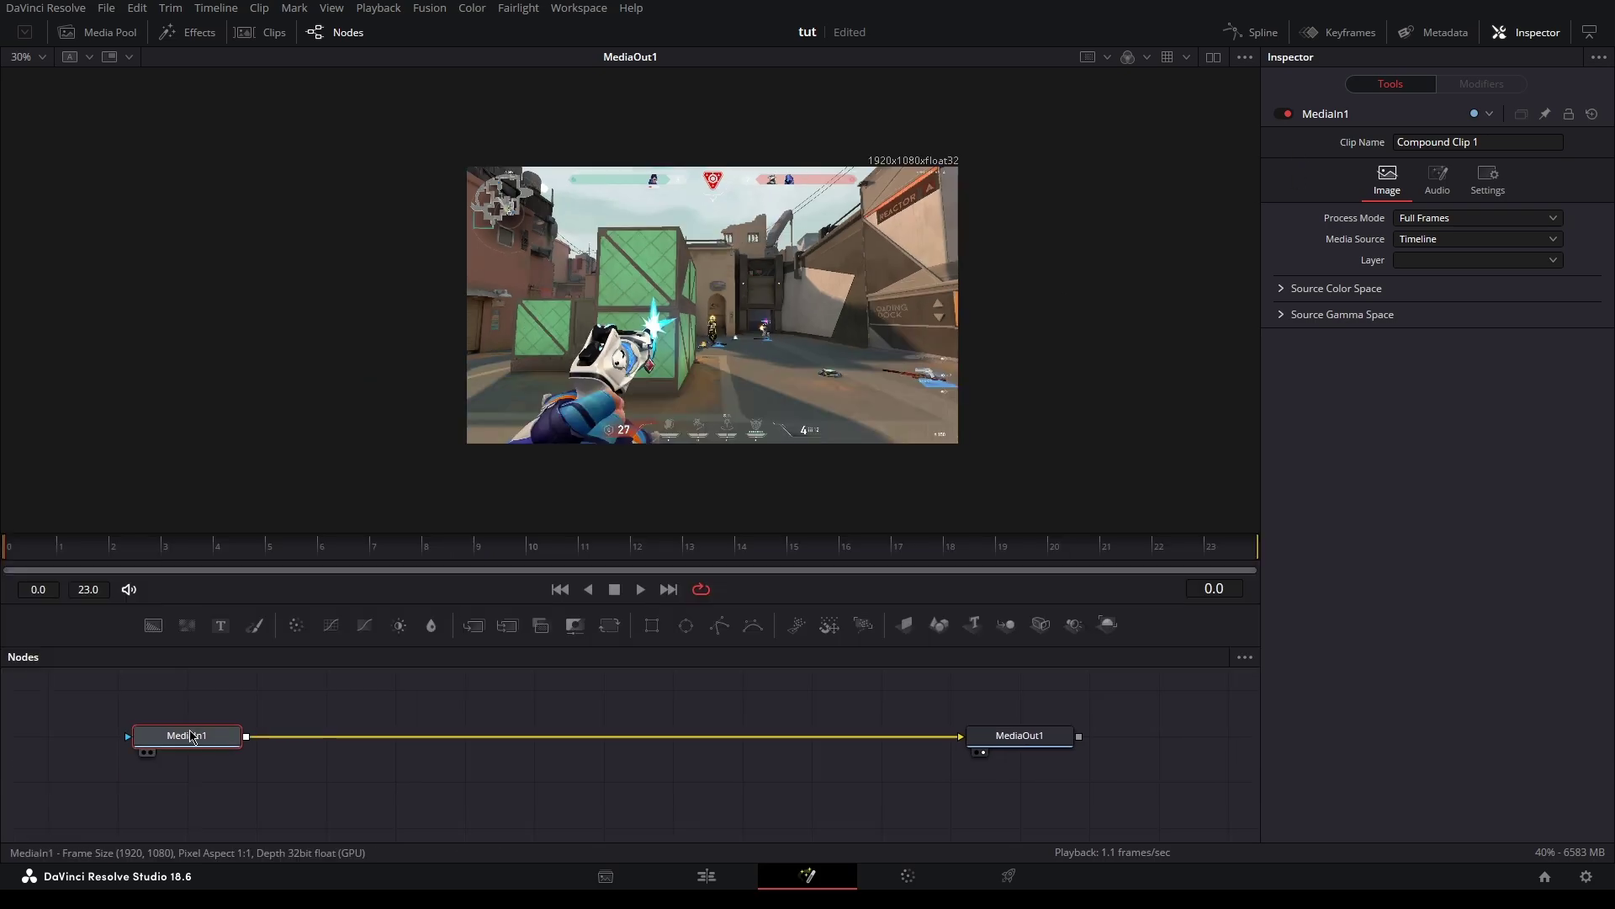
pyautogui.moveTo(266, 753); pyautogui.dragTo(294, 773)
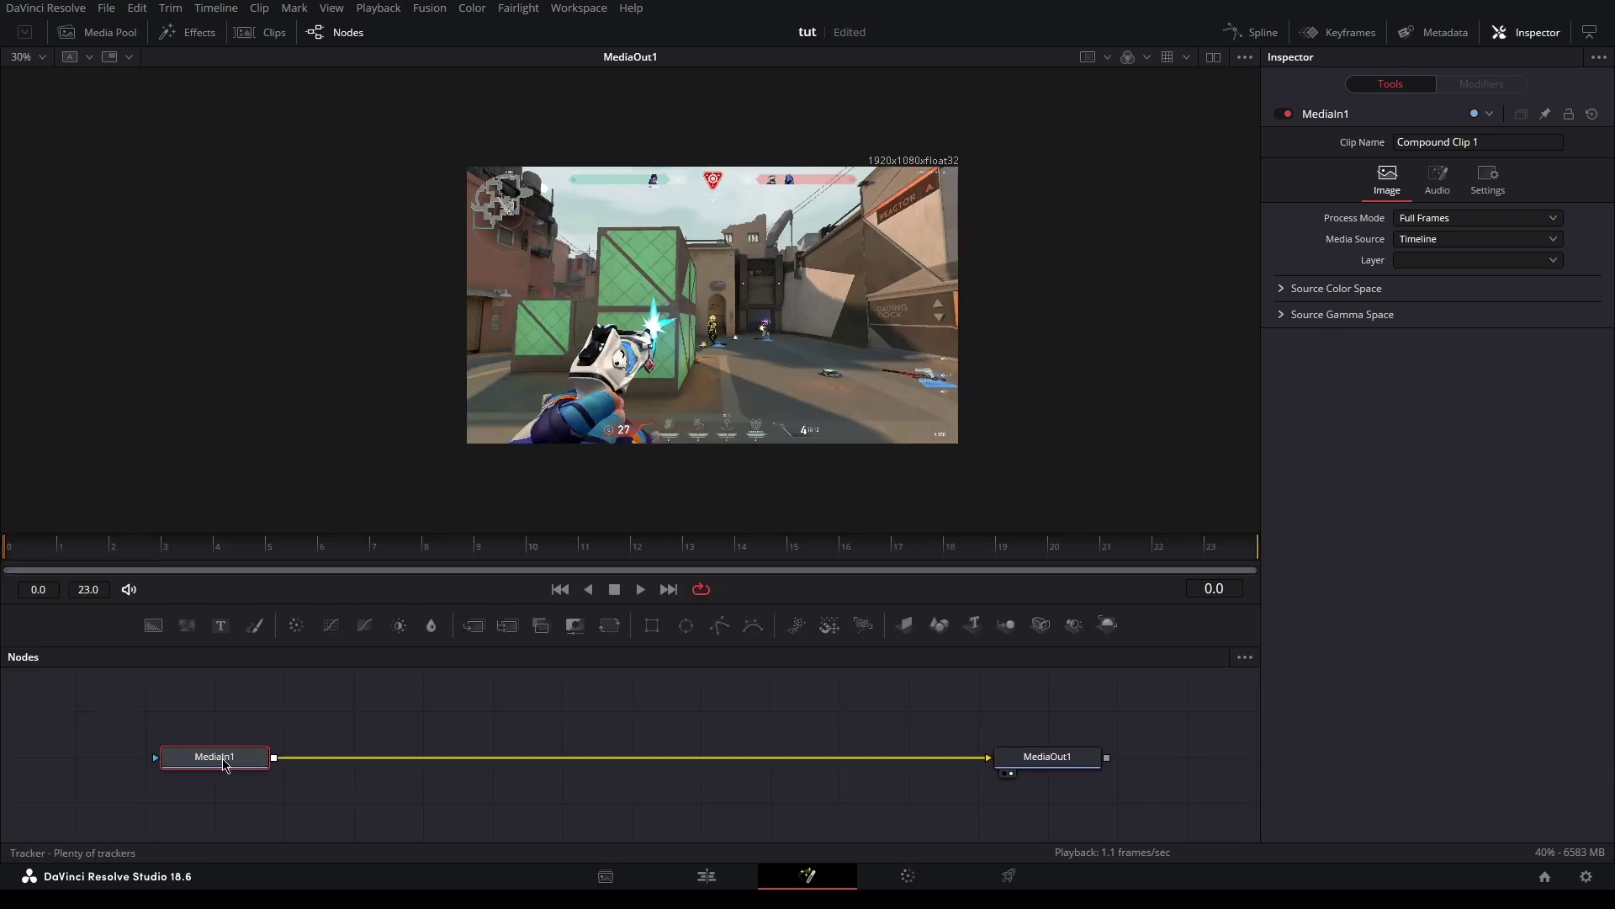
pyautogui.press('Return')
pyautogui.moveTo(367, 764); pyautogui.dragTo(437, 759)
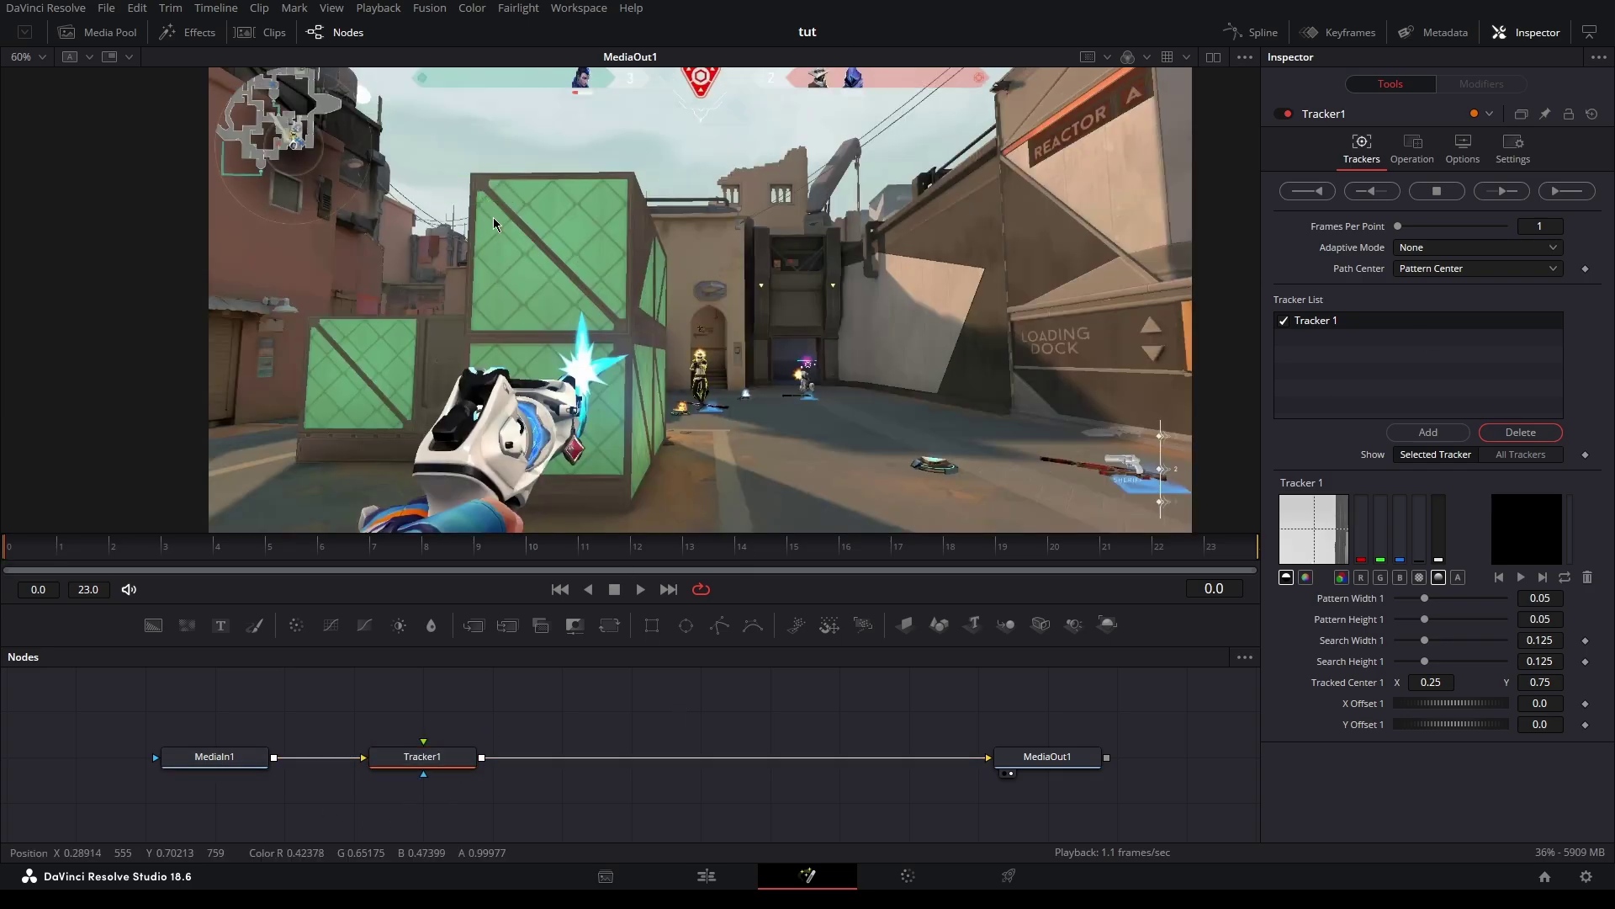
# - Place the tracker's pattern box over the oval sign above the archway
pyautogui.click(437, 759)
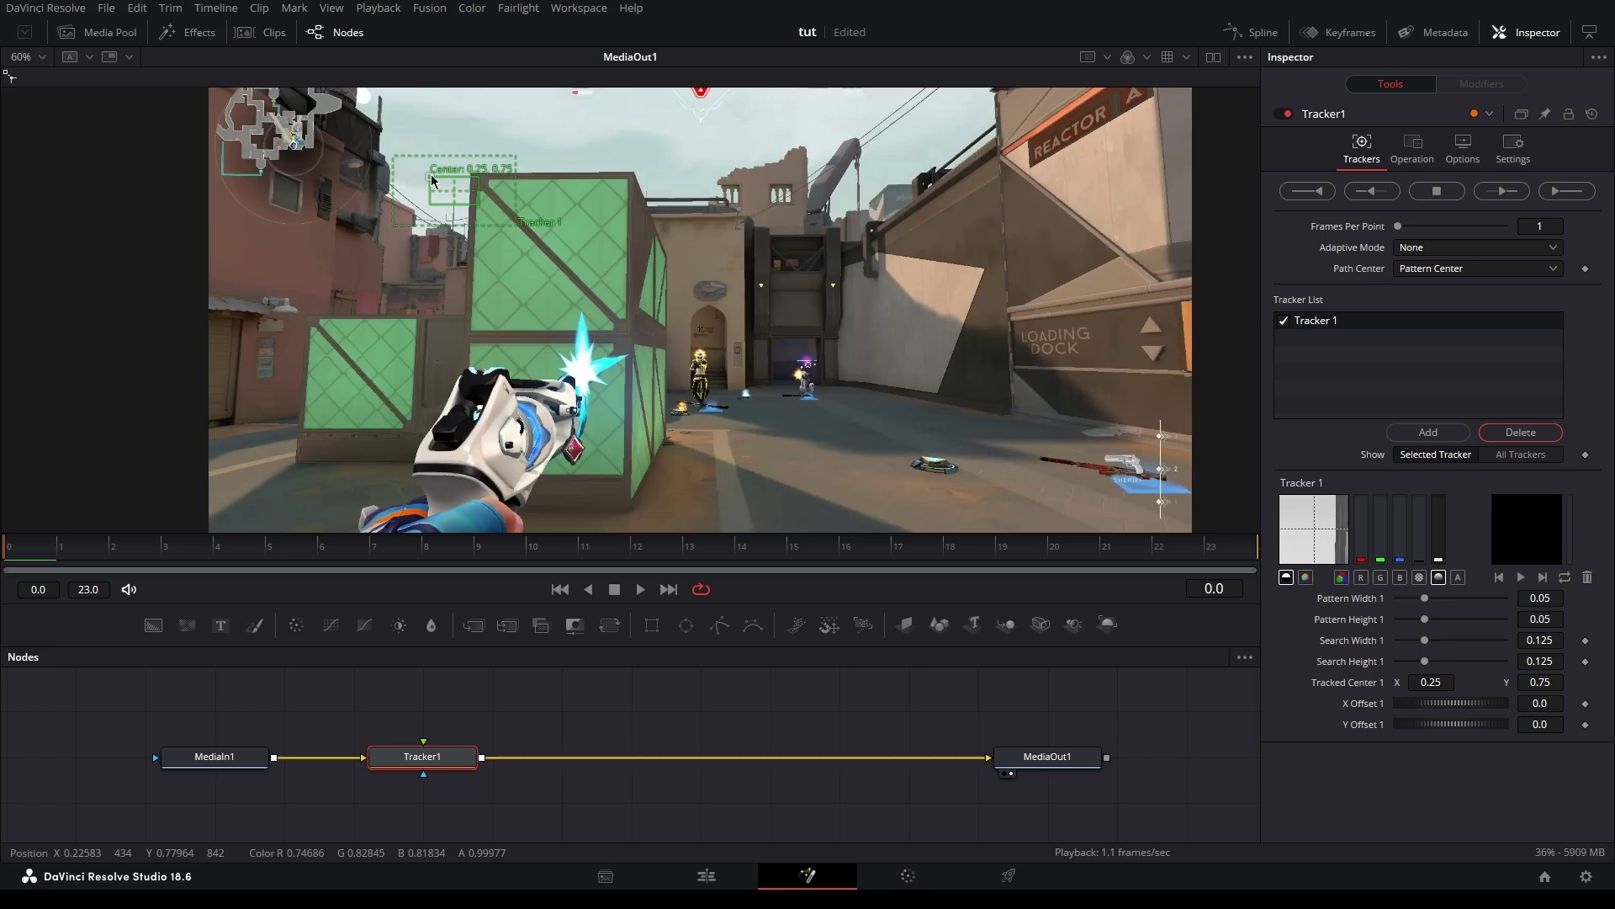
pyautogui.scroll(2, 711, 291)
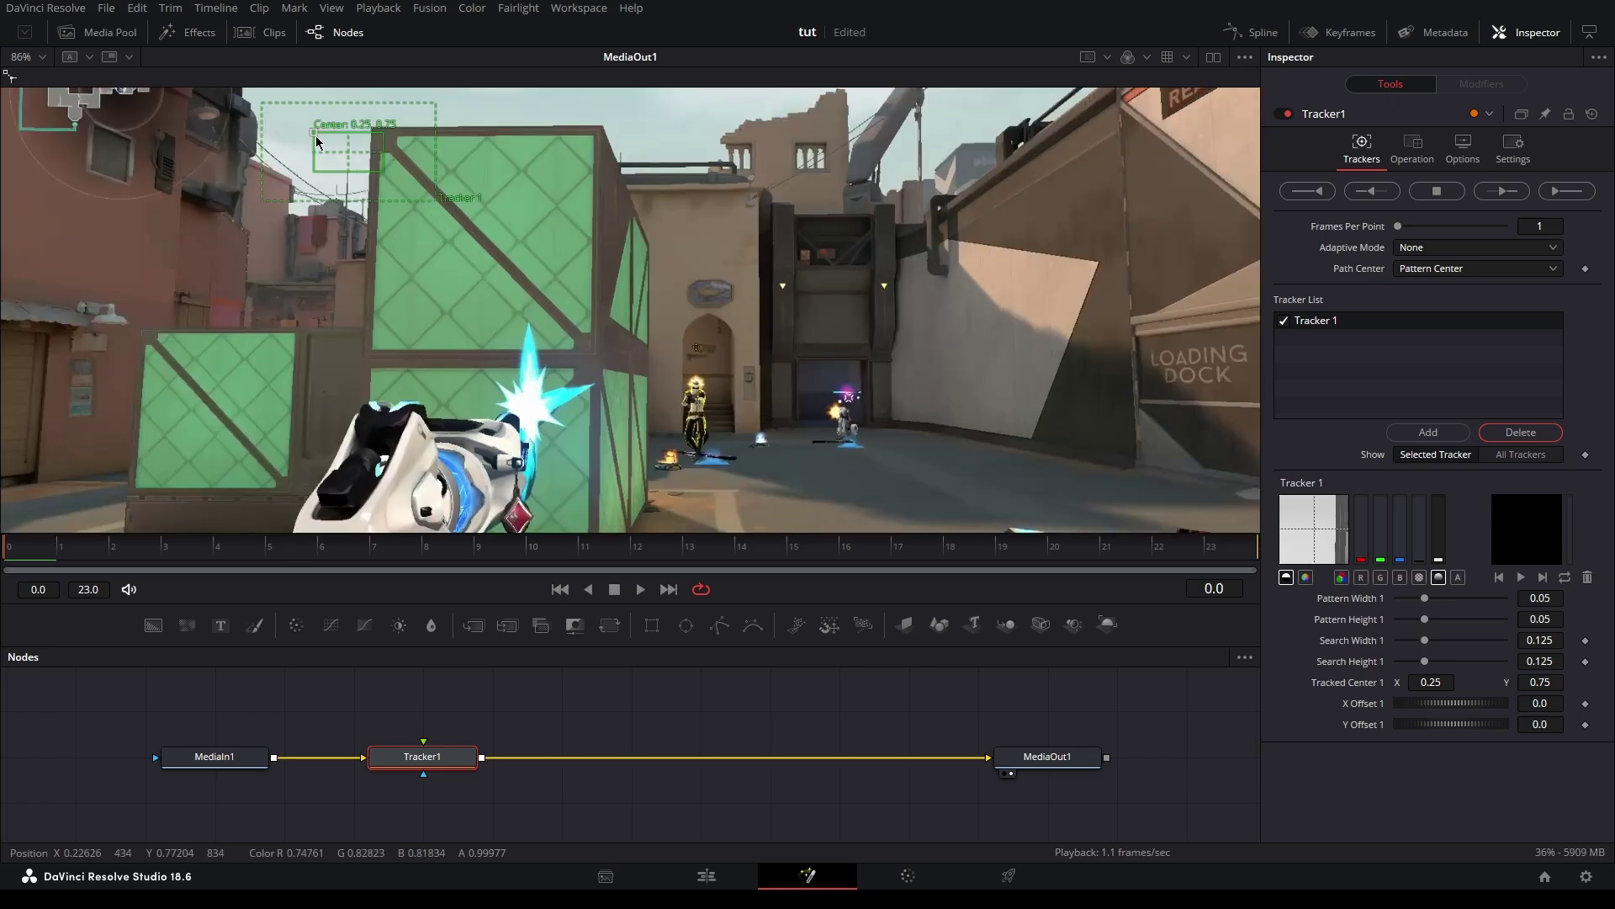
pyautogui.moveTo(312, 146); pyautogui.dragTo(679, 281)
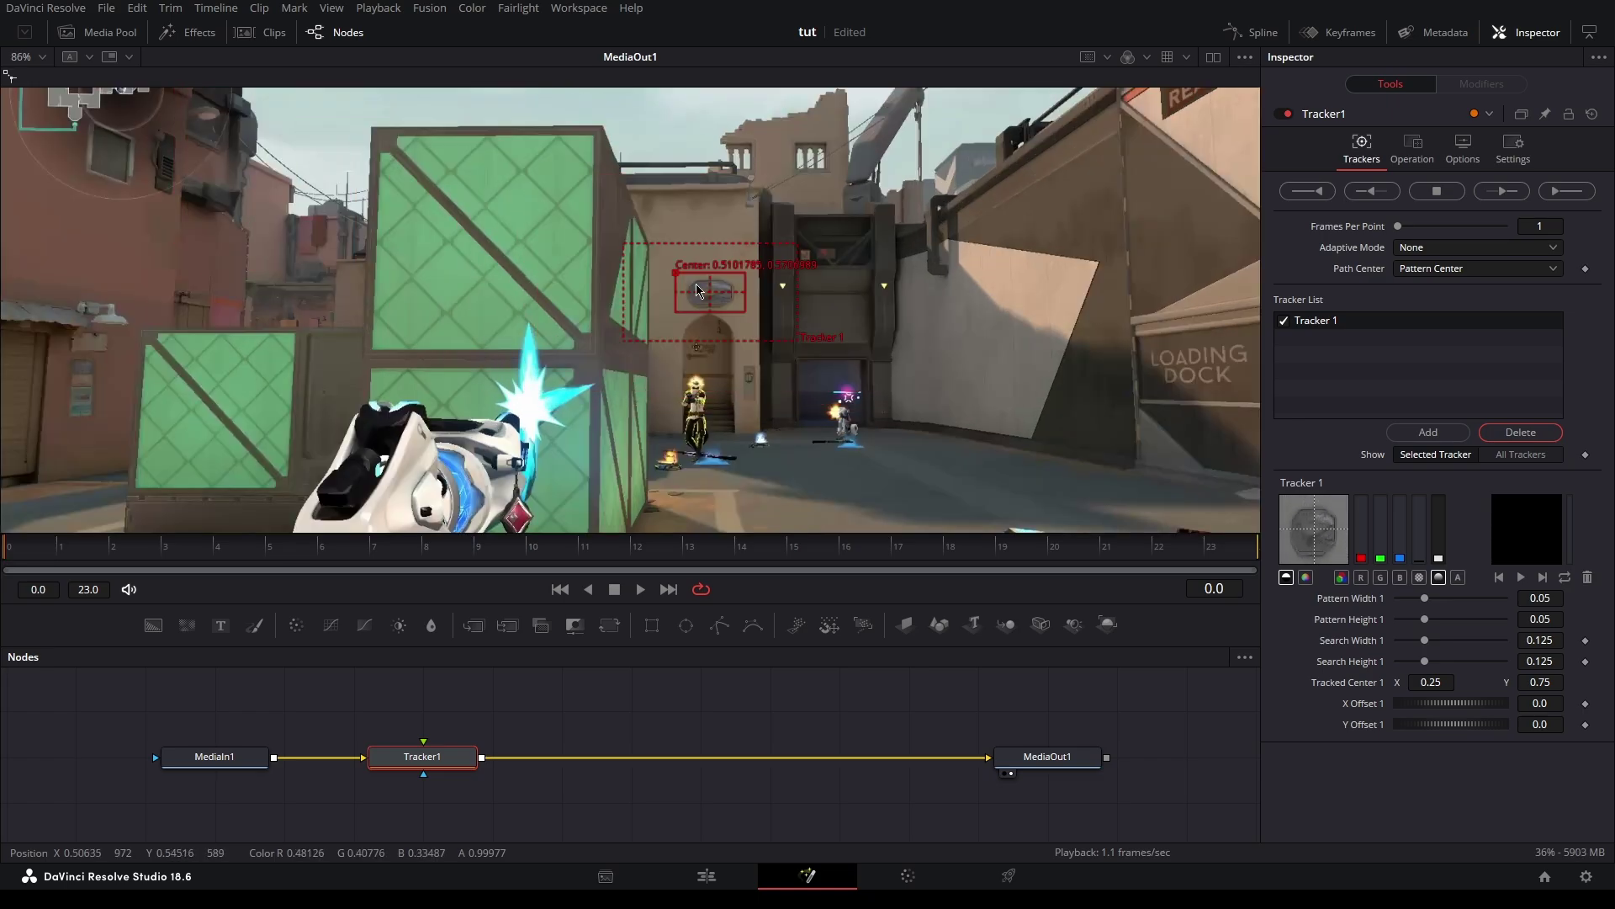
pyautogui.scroll(3, 710, 291)
pyautogui.hotkey('ctrl', 'f')
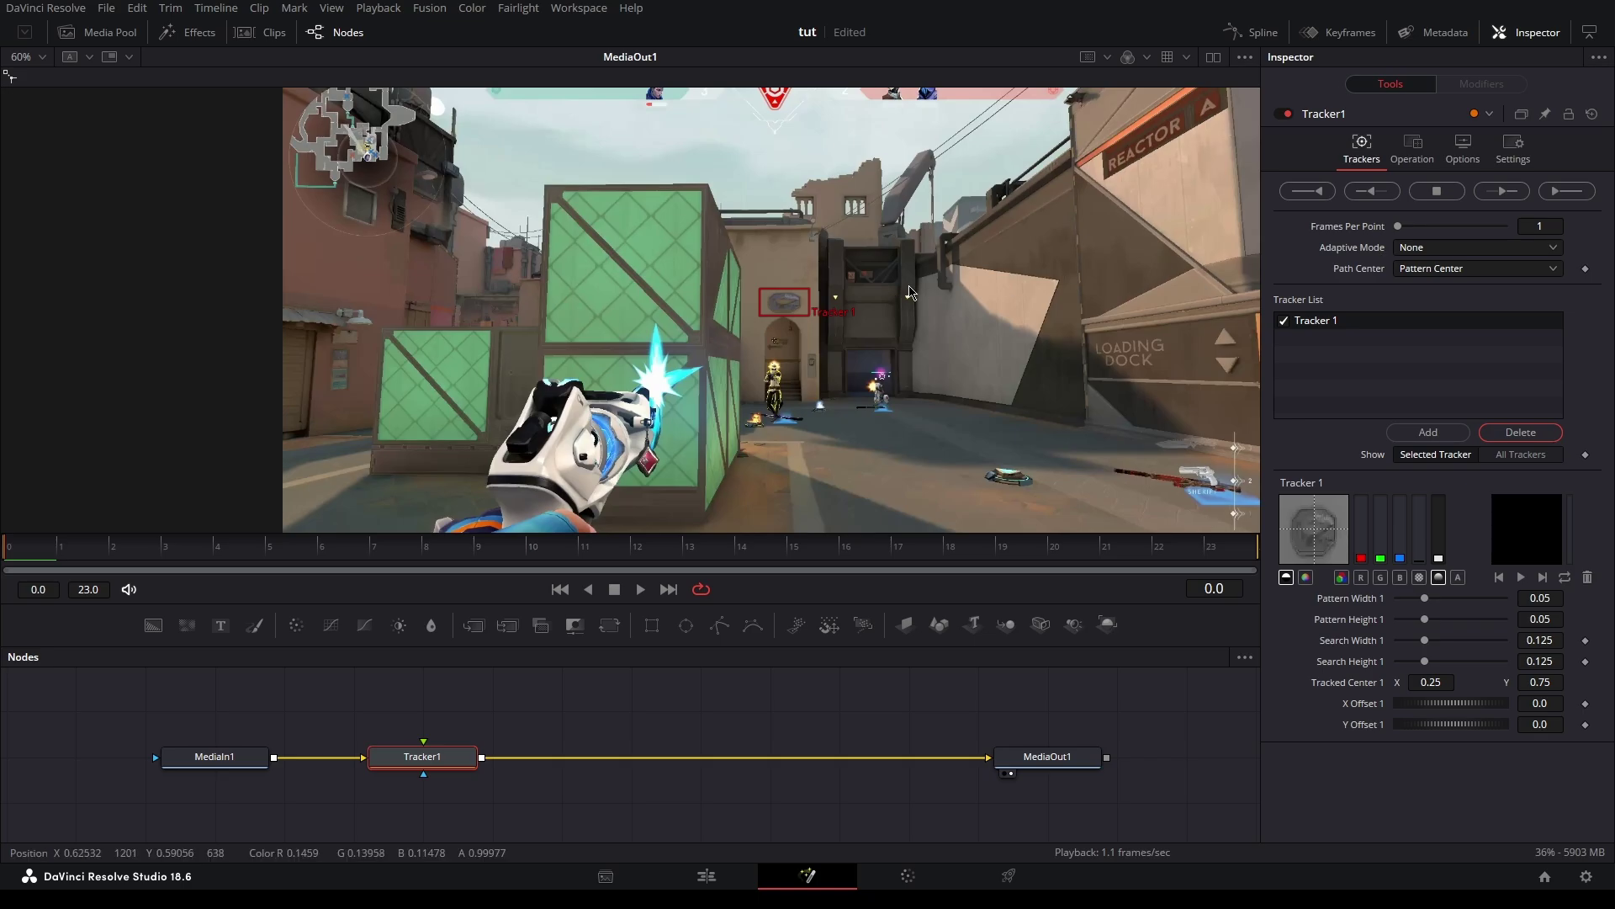
pyautogui.scroll(2, 875, 328)
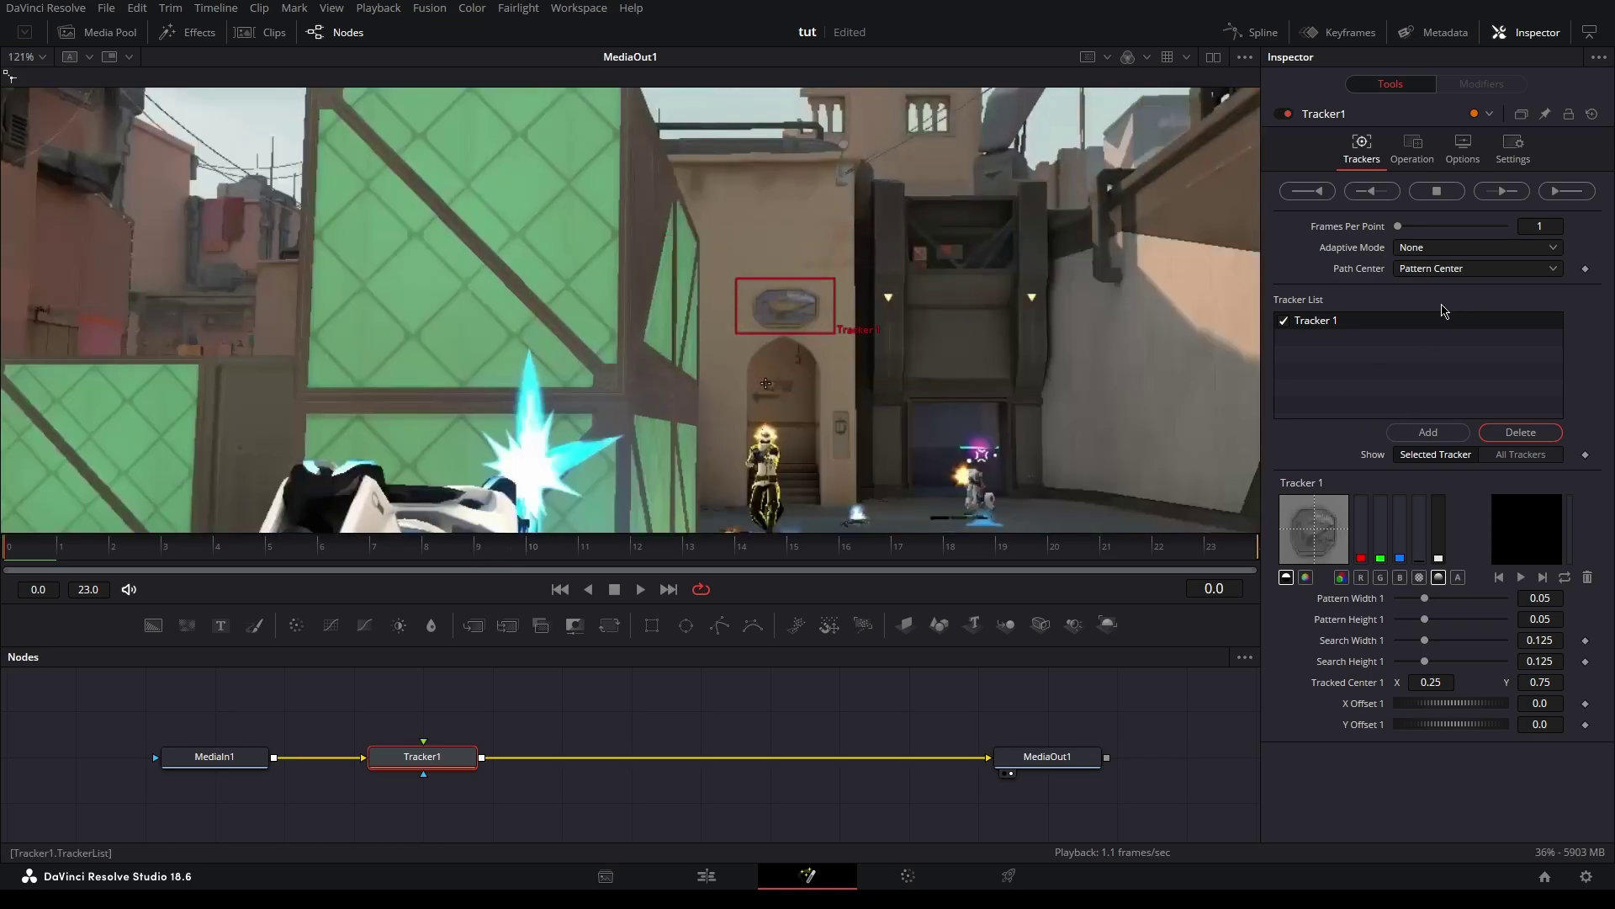
# - Set the tracker's adaptive mode to Best match and track the sign forward through frame 23
pyautogui.click(1447, 247)
pyautogui.click(1466, 298)
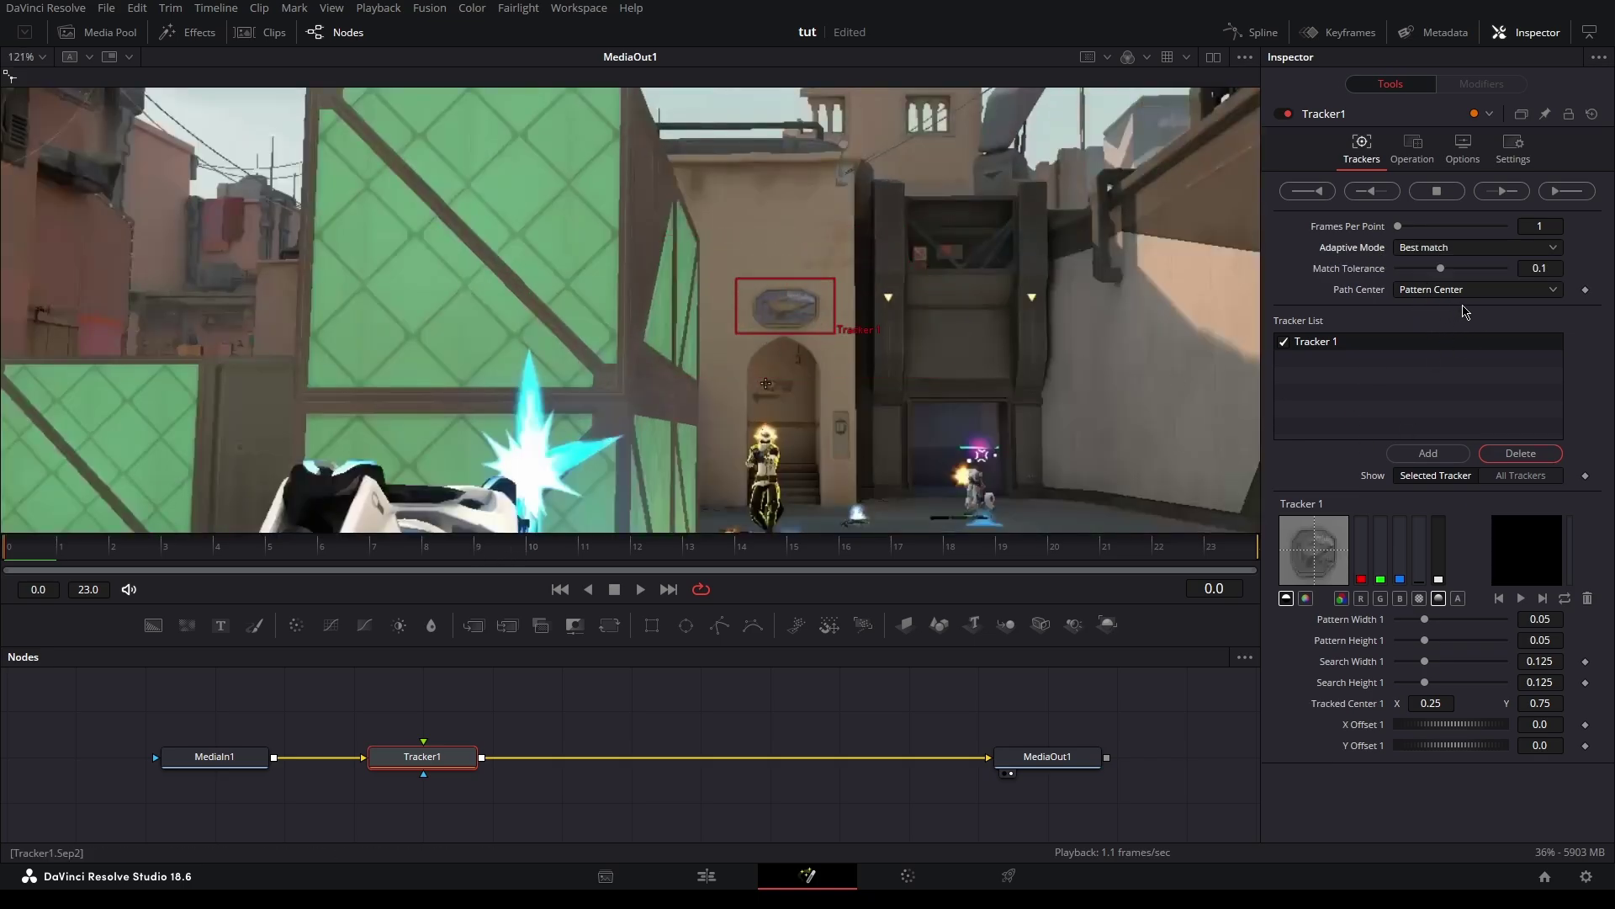
pyautogui.click(1594, 196)
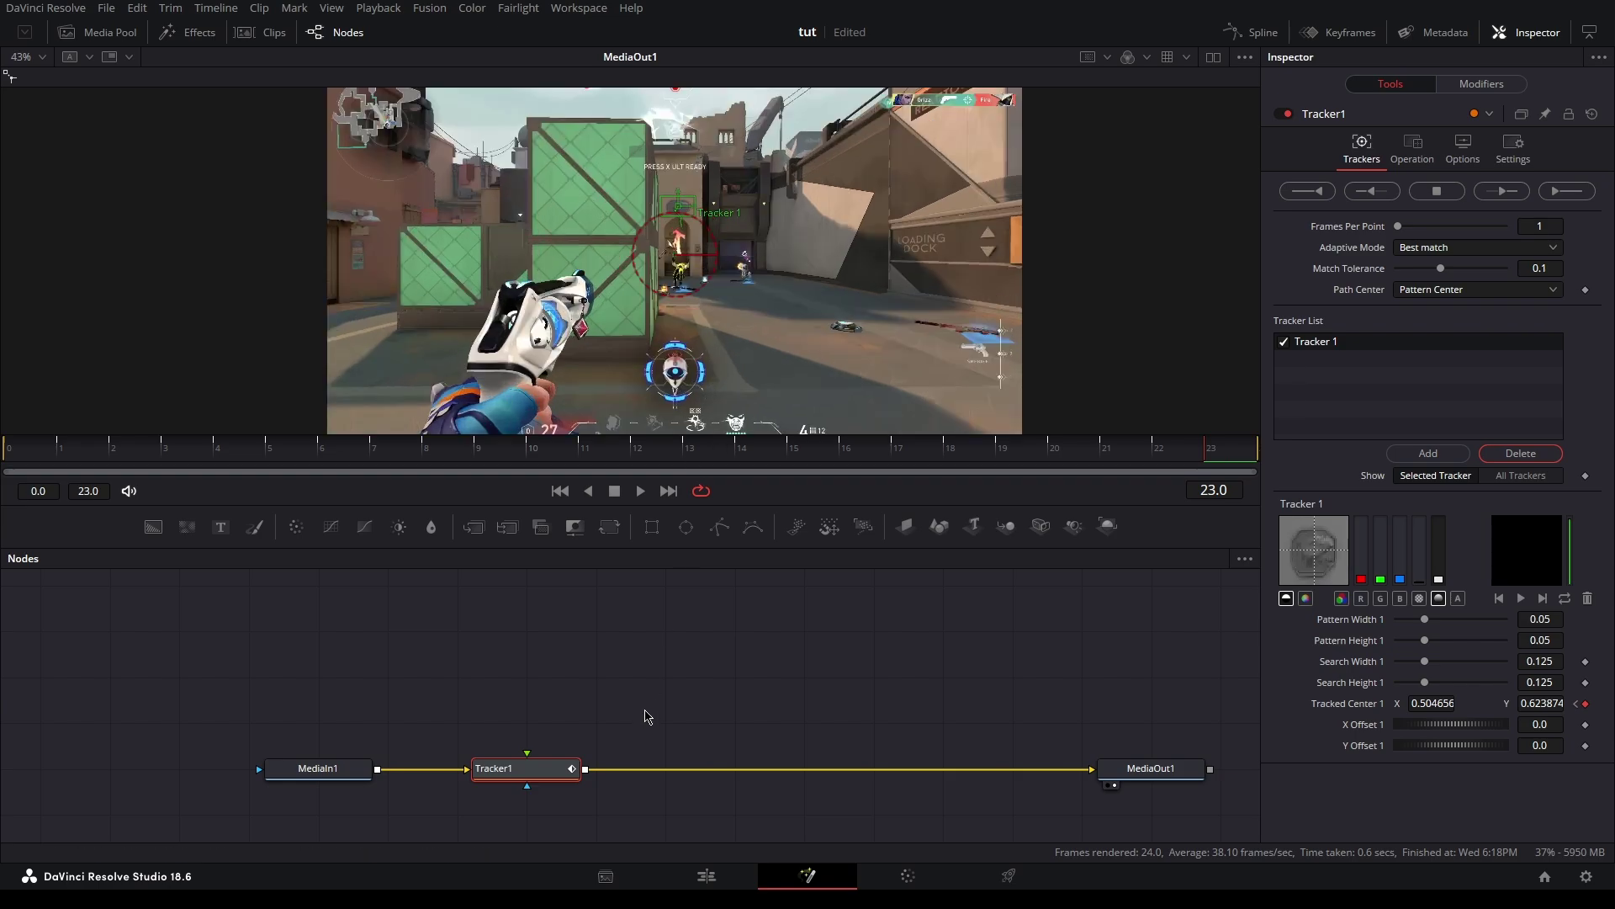
# - Duplicate the MediaIn1 node above the main chain and attach a Polygon mask to the copy
pyautogui.click(318, 755)
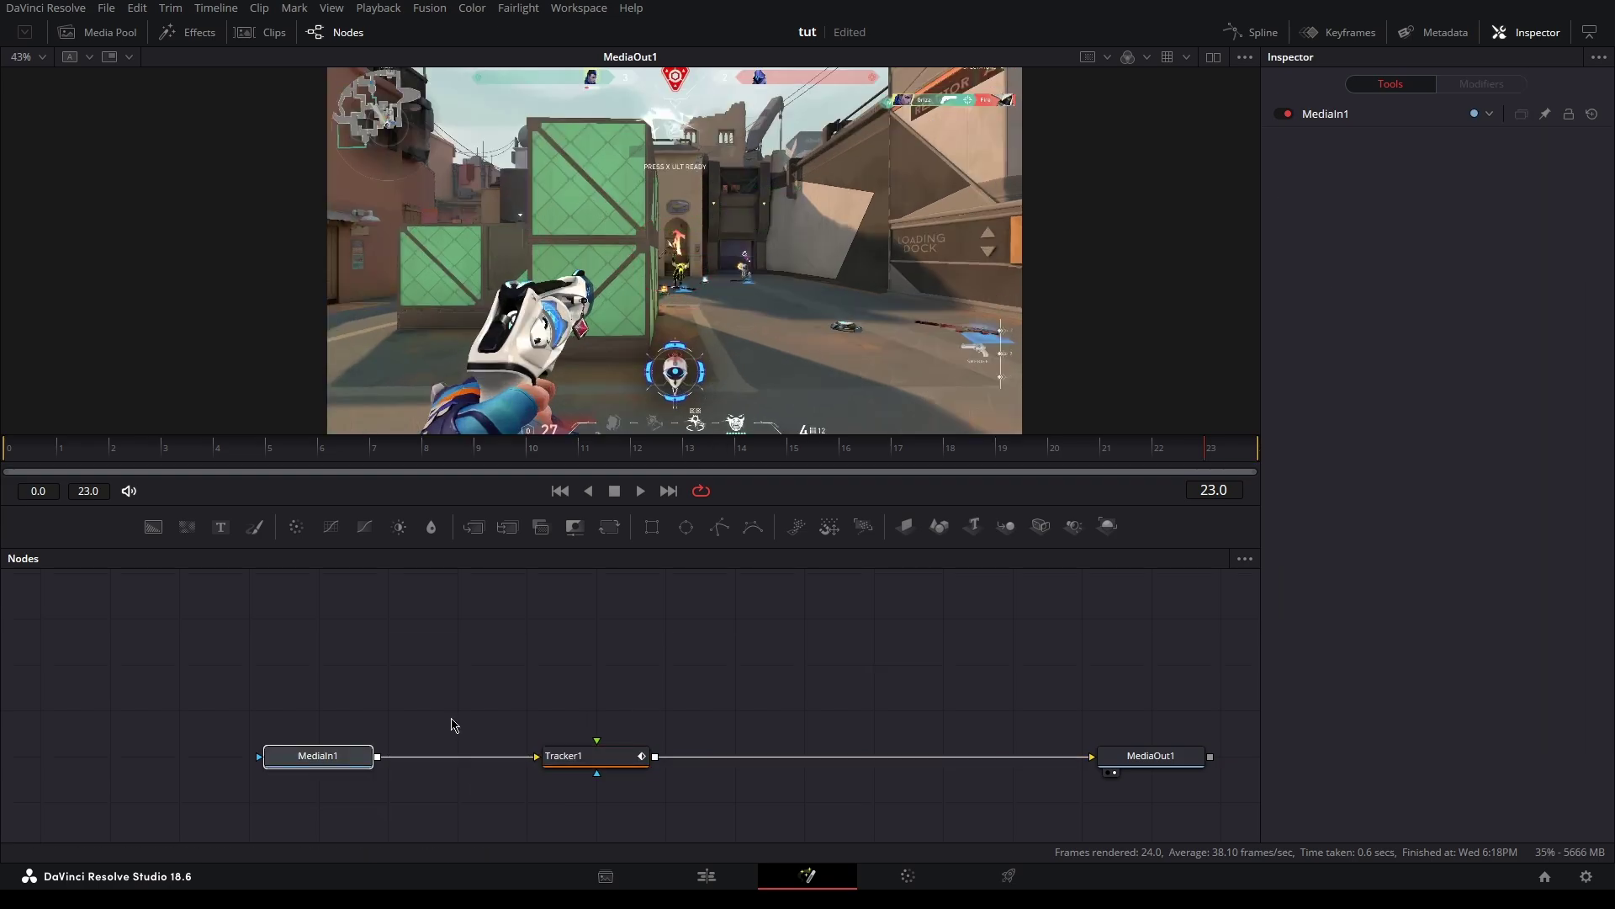
pyautogui.hotkey('ctrl', 'v')
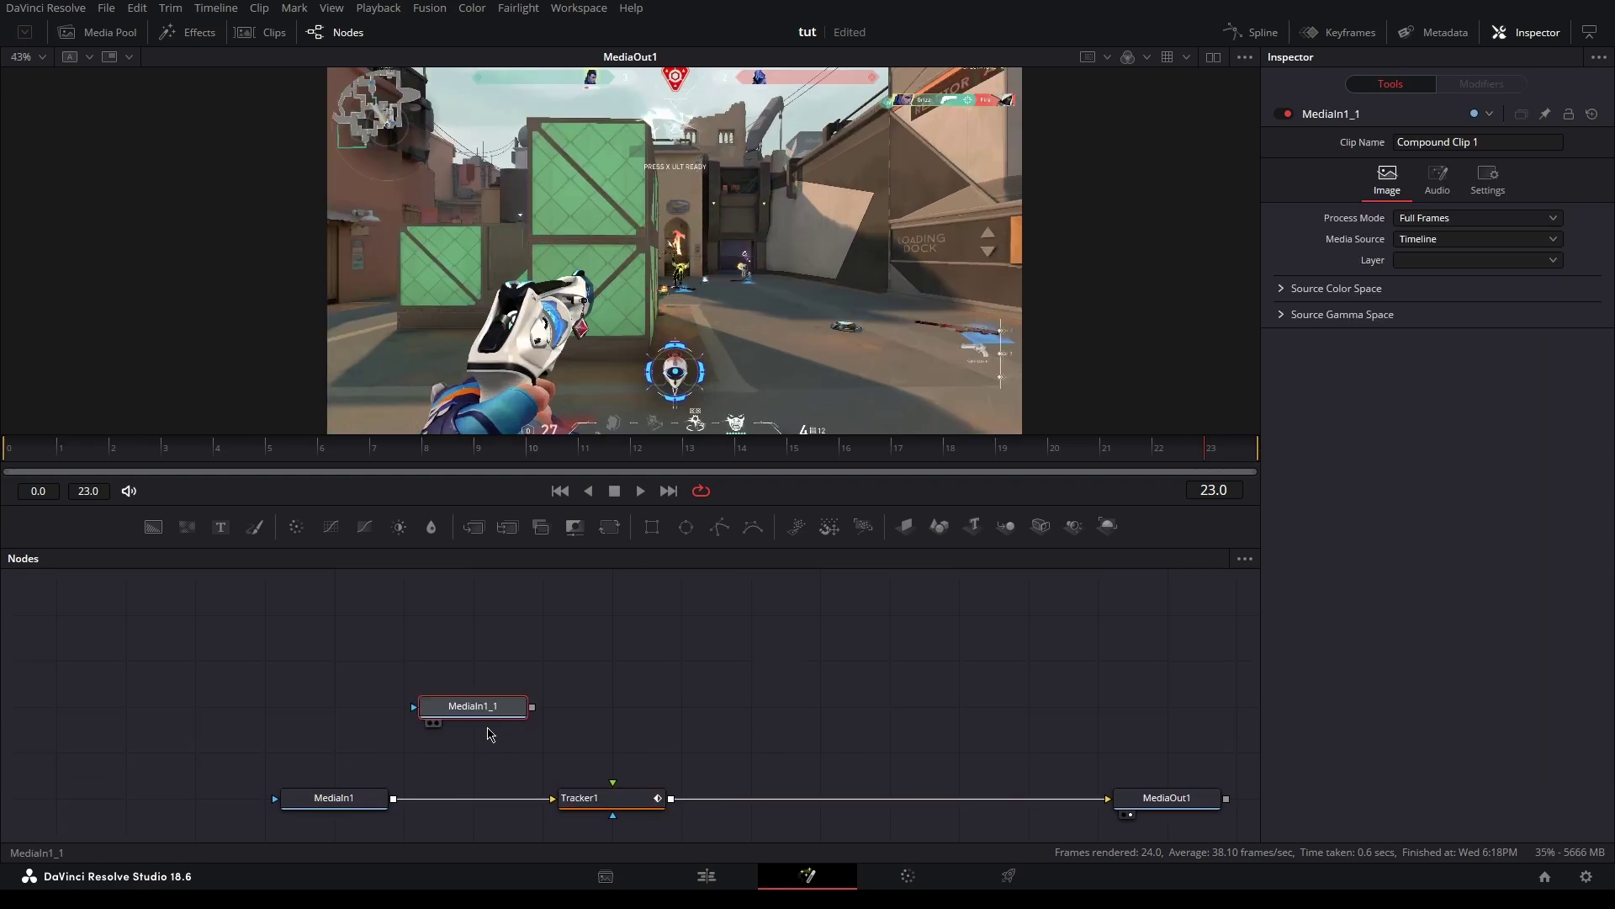
pyautogui.click(720, 527)
pyautogui.click(508, 661)
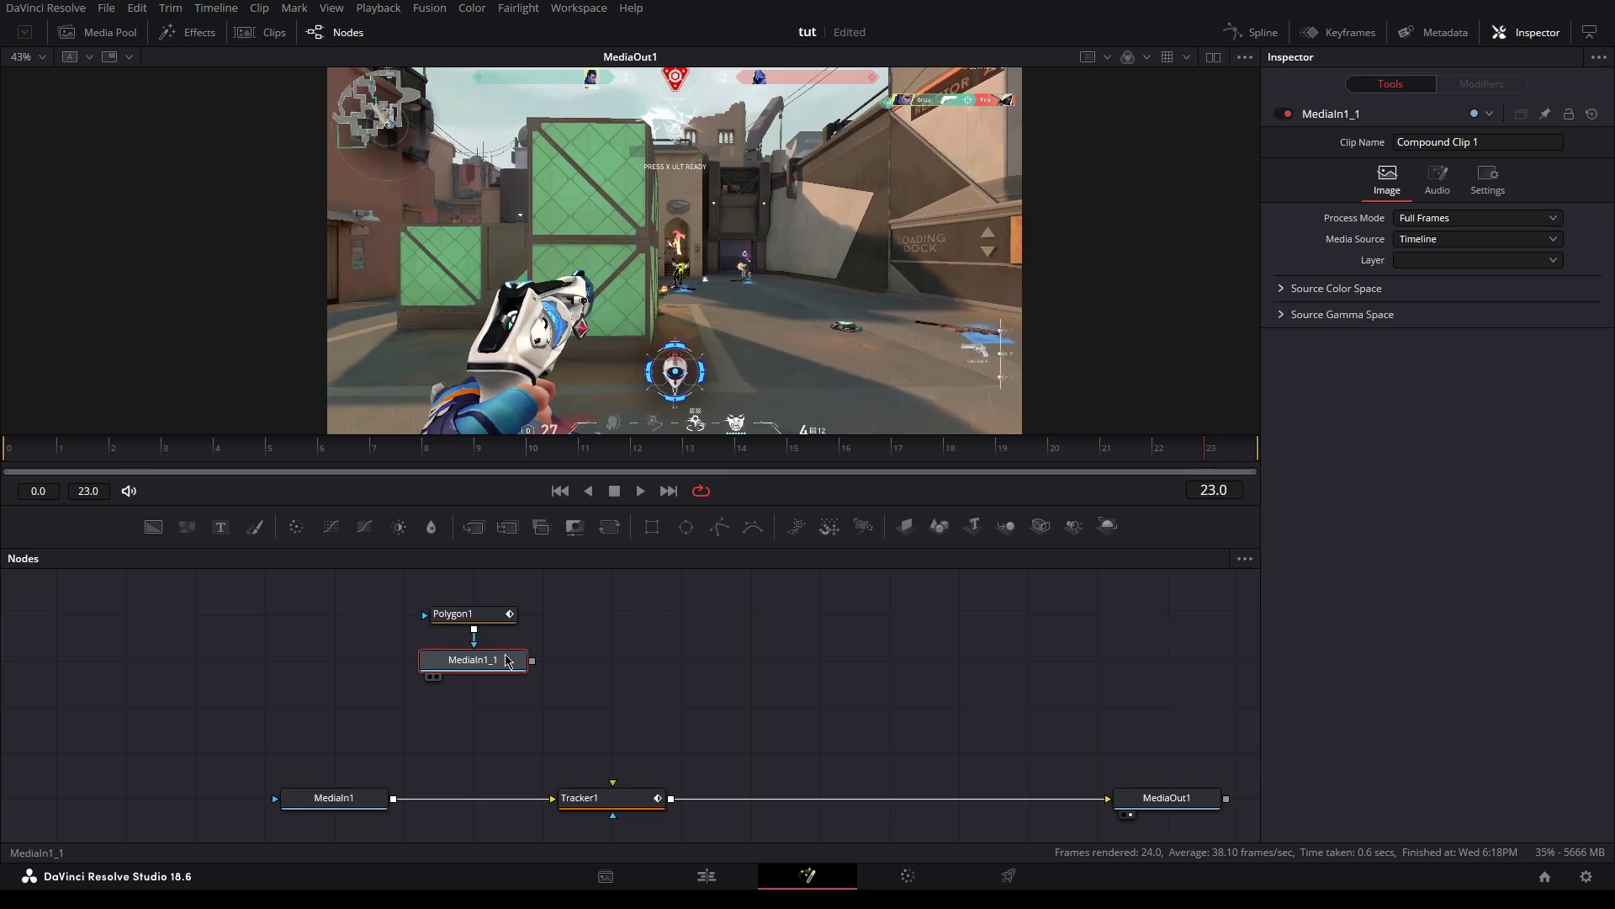
# - View the MediaIn copy with its mask bypassed and trace a closed polygon around the sky along the rooftops at frame 0
pyautogui.press('1')
pyautogui.click(471, 614)
pyautogui.click(1288, 114)
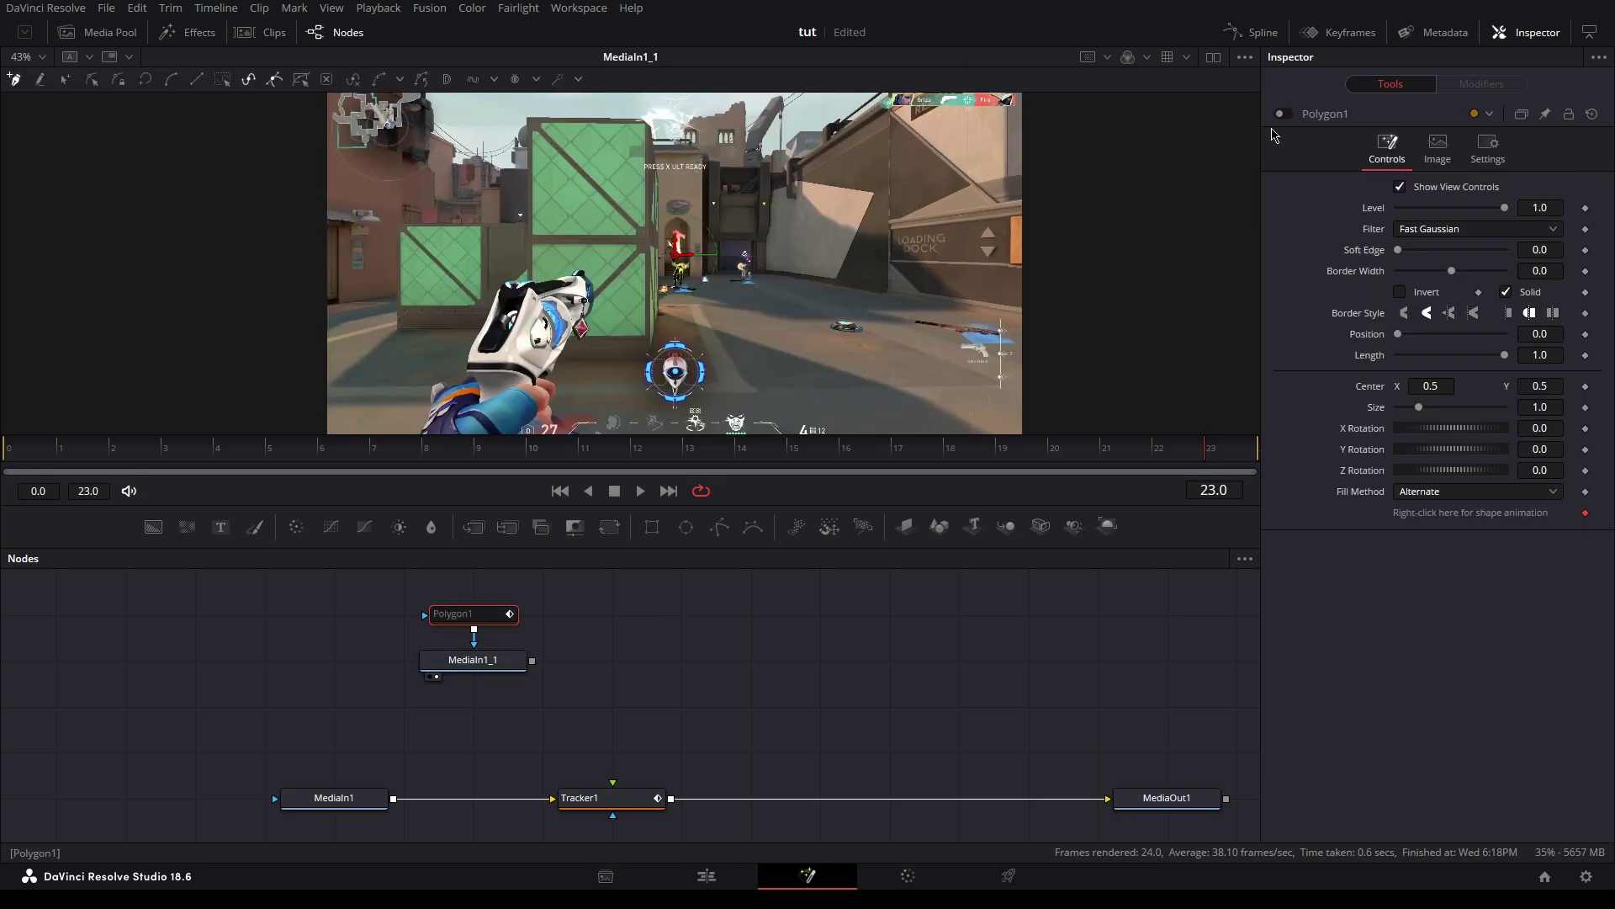
pyautogui.moveTo(59, 452); pyautogui.dragTo(5, 451)
pyautogui.moveTo(904, 122); pyautogui.dragTo(803, 252)
pyautogui.scroll(1, 815, 187)
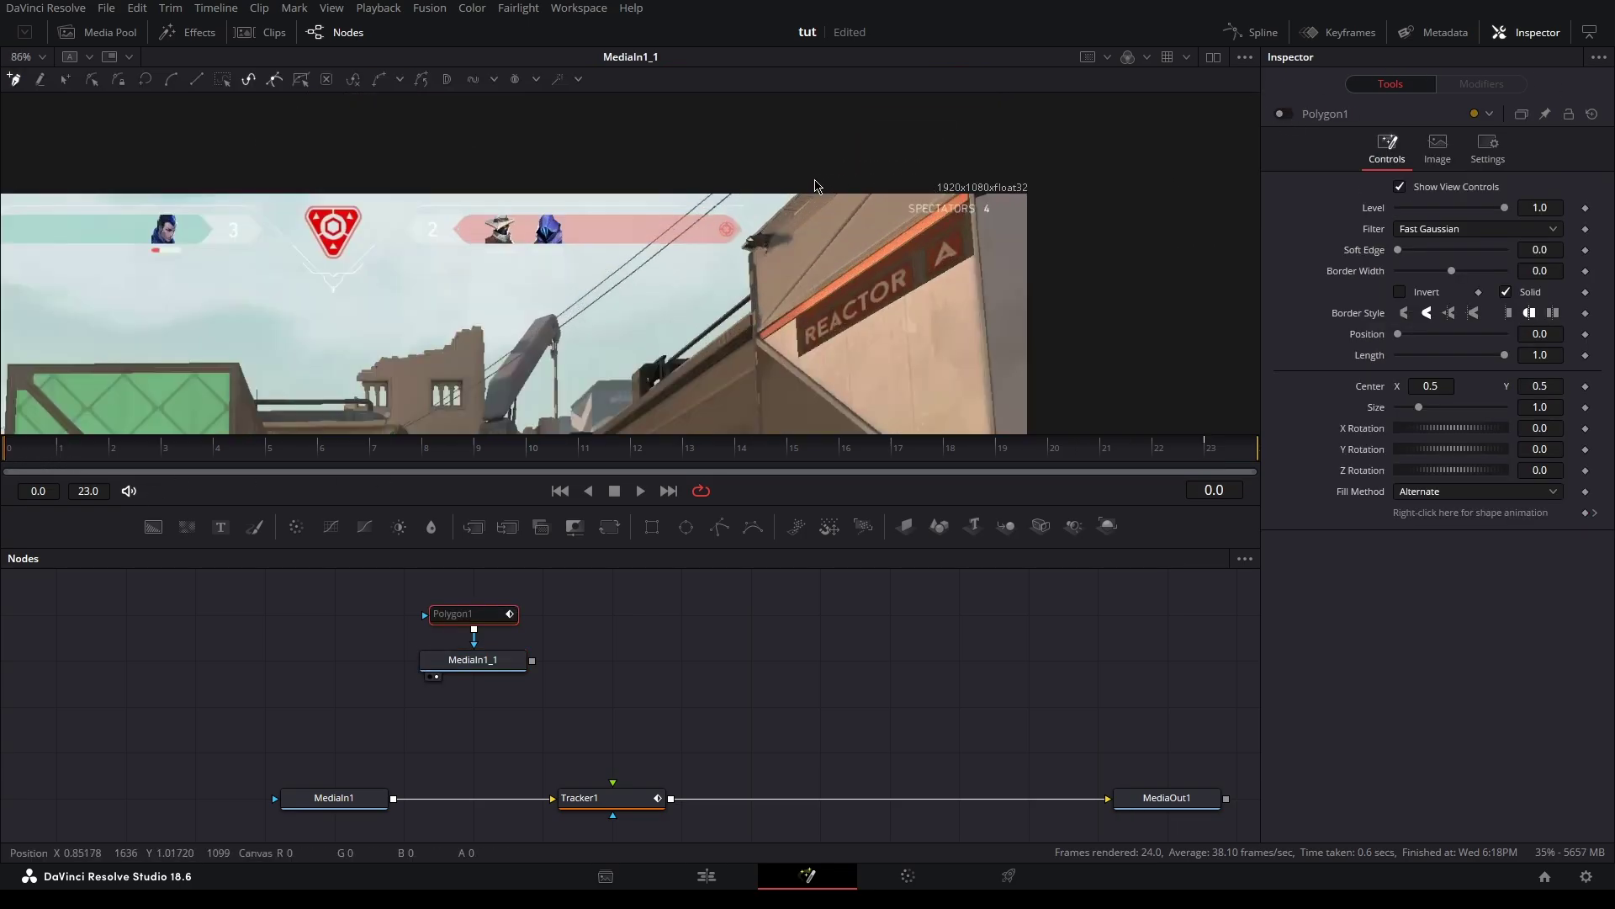
pyautogui.click(813, 189)
pyautogui.click(771, 241)
pyautogui.moveTo(762, 332); pyautogui.dragTo(773, 228)
pyautogui.click(773, 227)
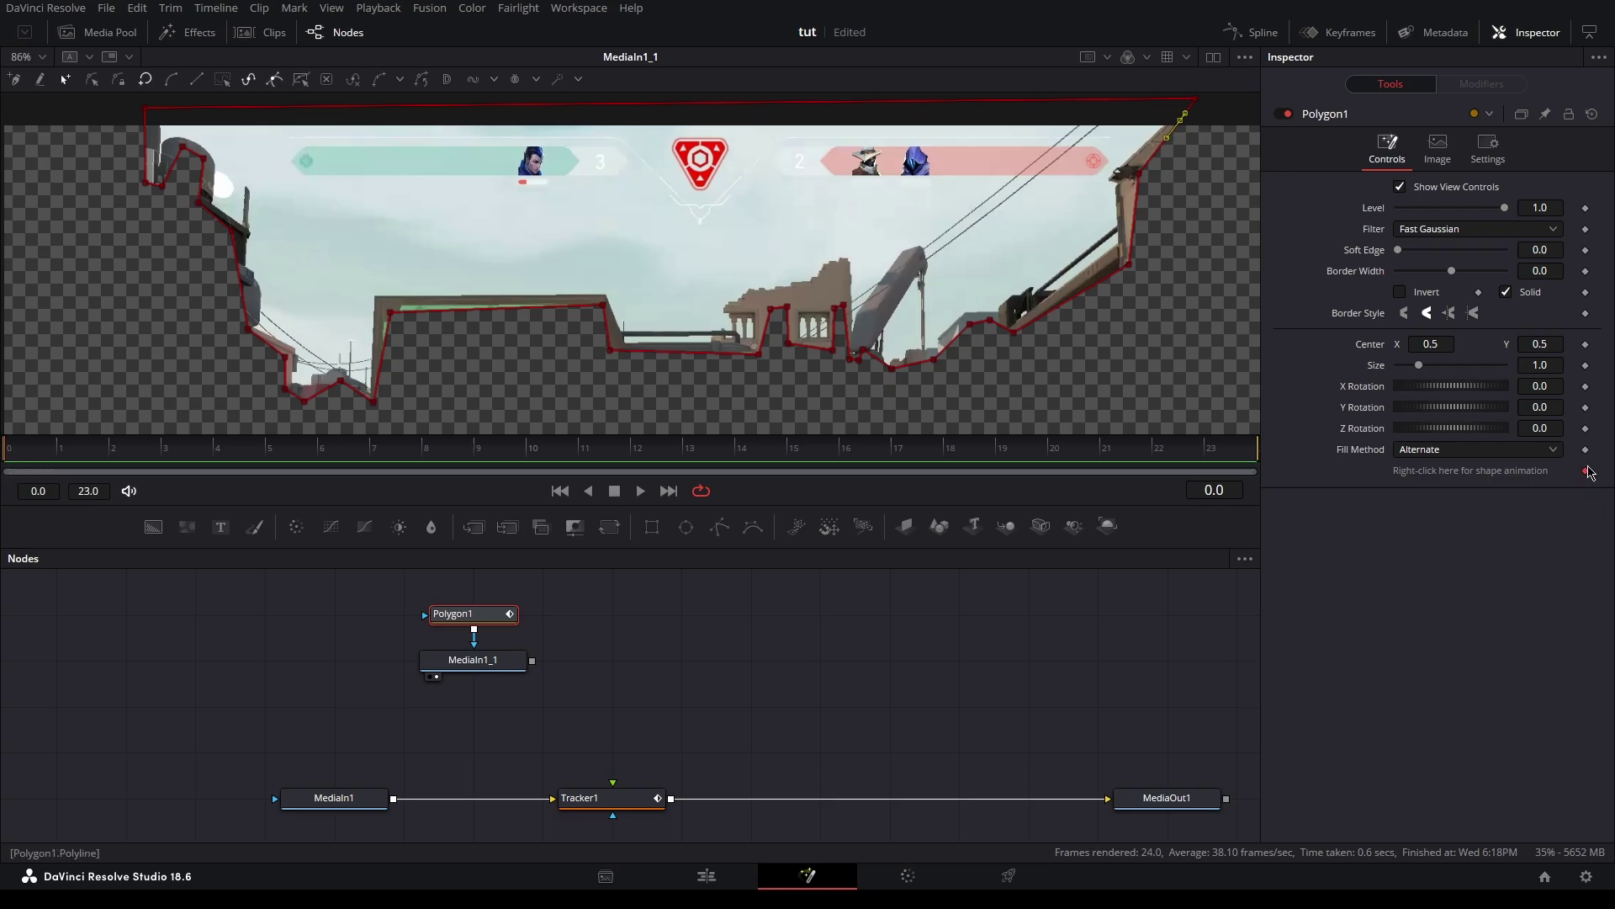
# - Keyframe the polygon shape at frame 0, then bypass the mask and shift the whole outline to match the moved skyline
pyautogui.click(1585, 471)
pyautogui.click(62, 459)
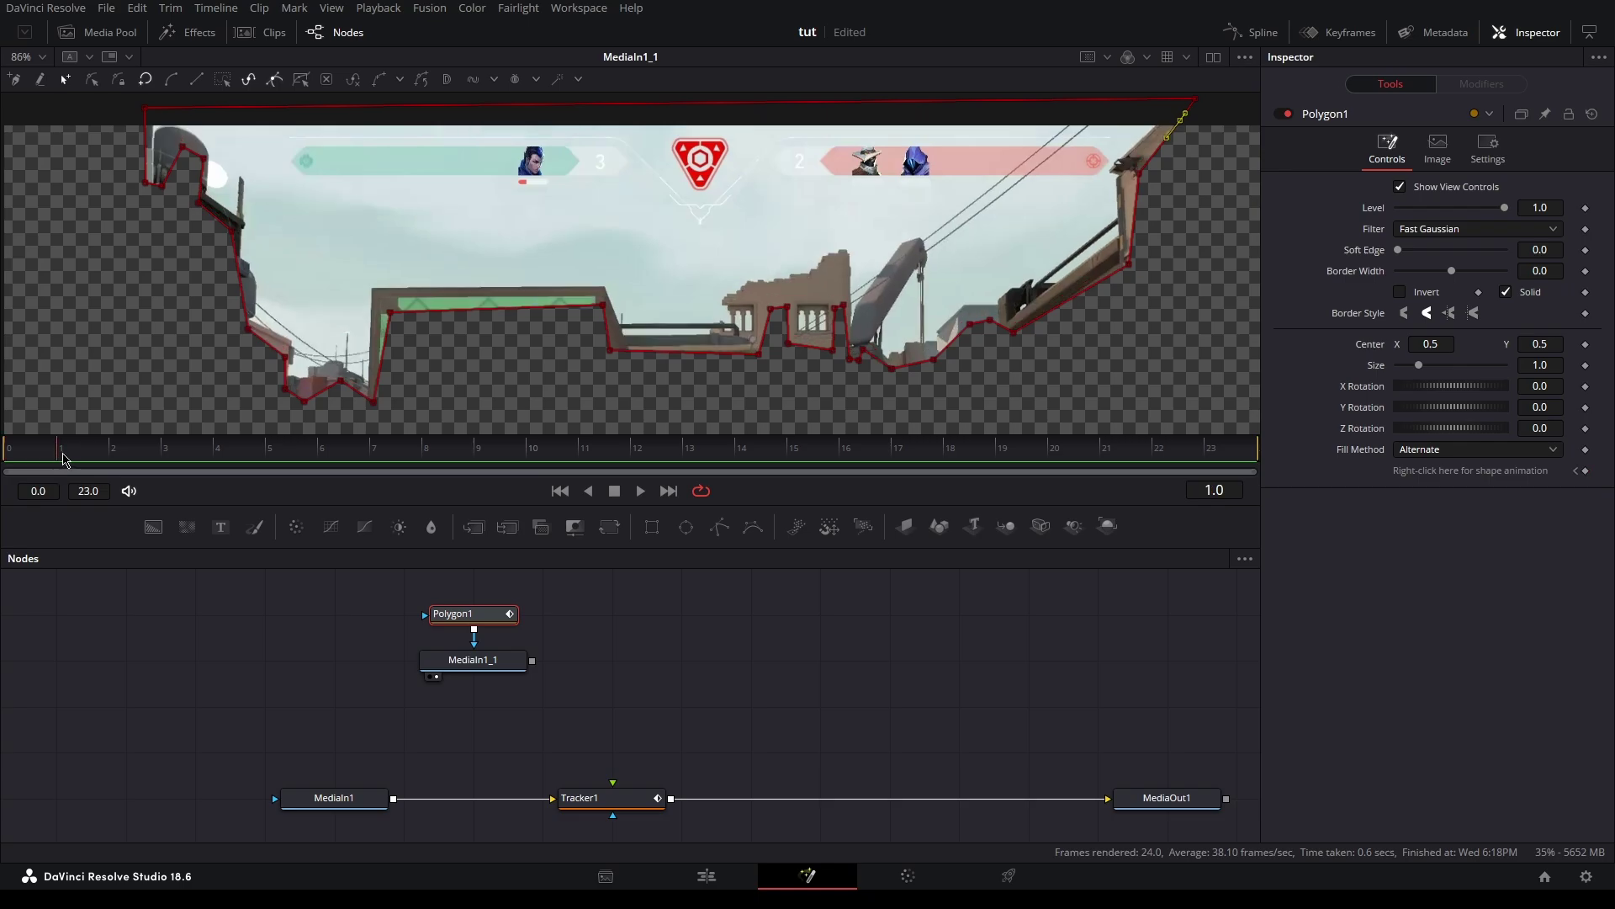
pyautogui.click(1286, 114)
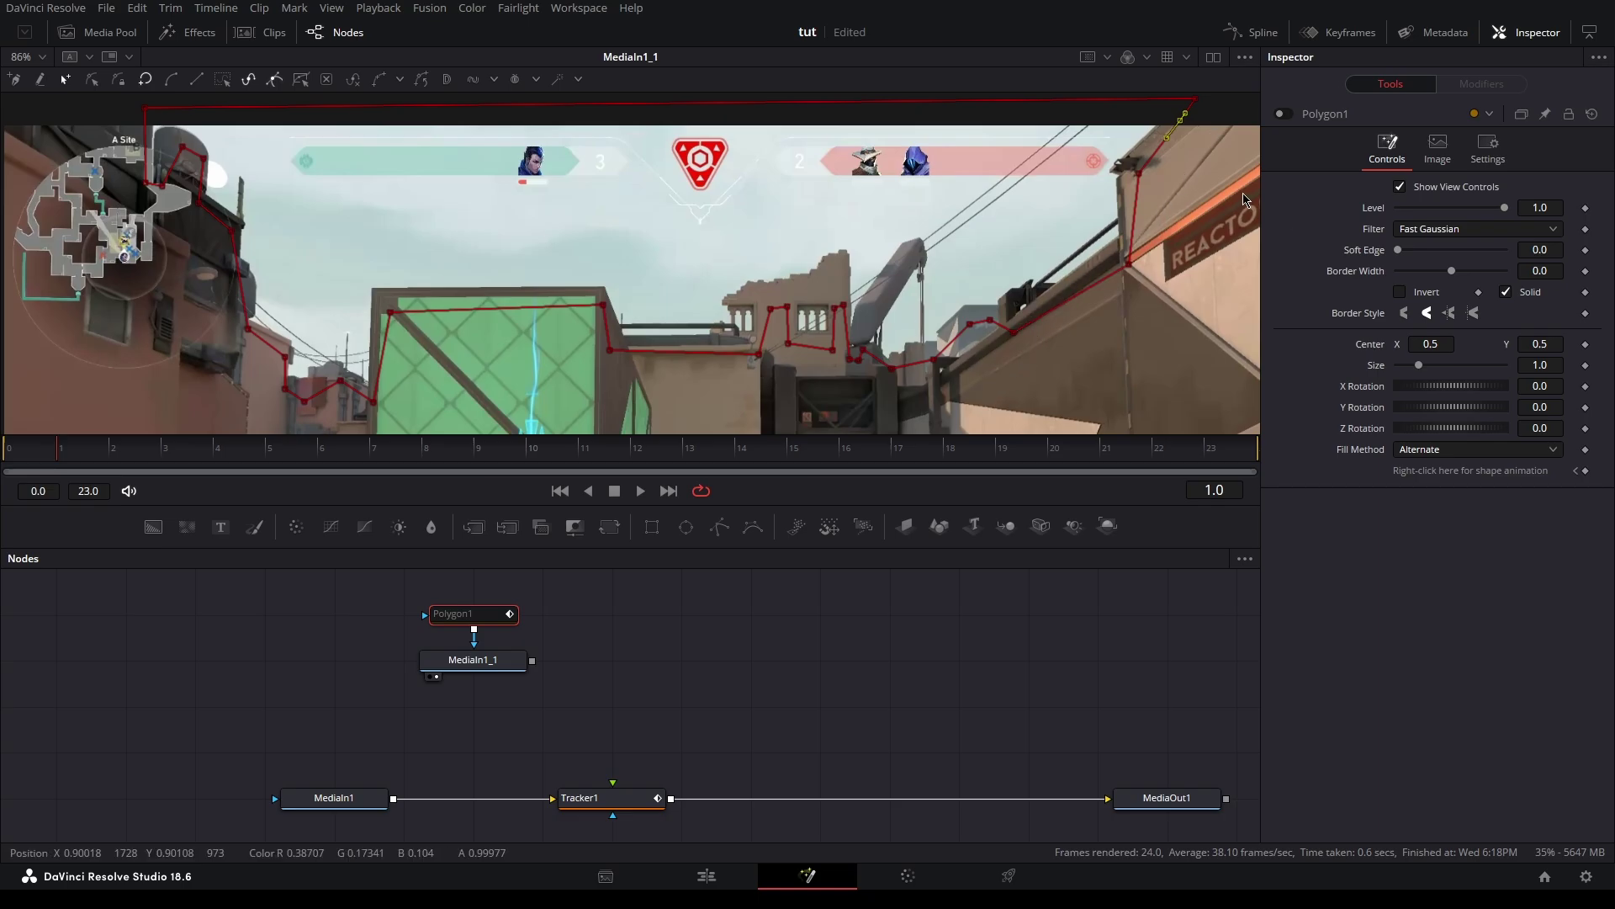
pyautogui.moveTo(1209, 133); pyautogui.dragTo(1187, 150)
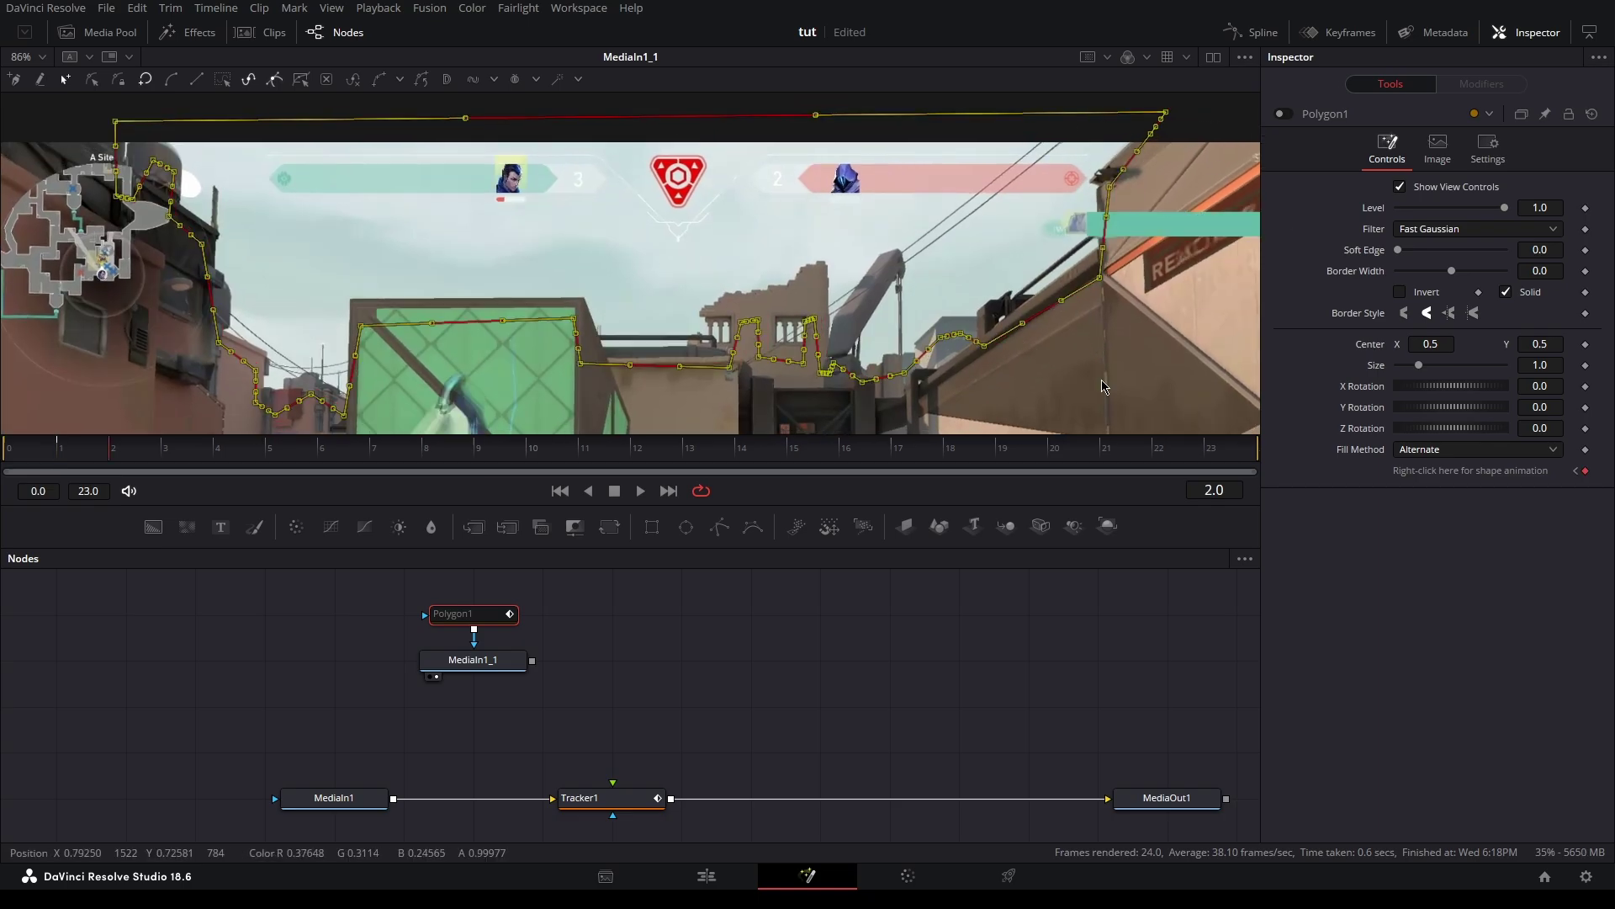
# - Realign the polygon outline with the rooftops at frame 2 and keyframe it on the following frames
pyautogui.click(814, 338)
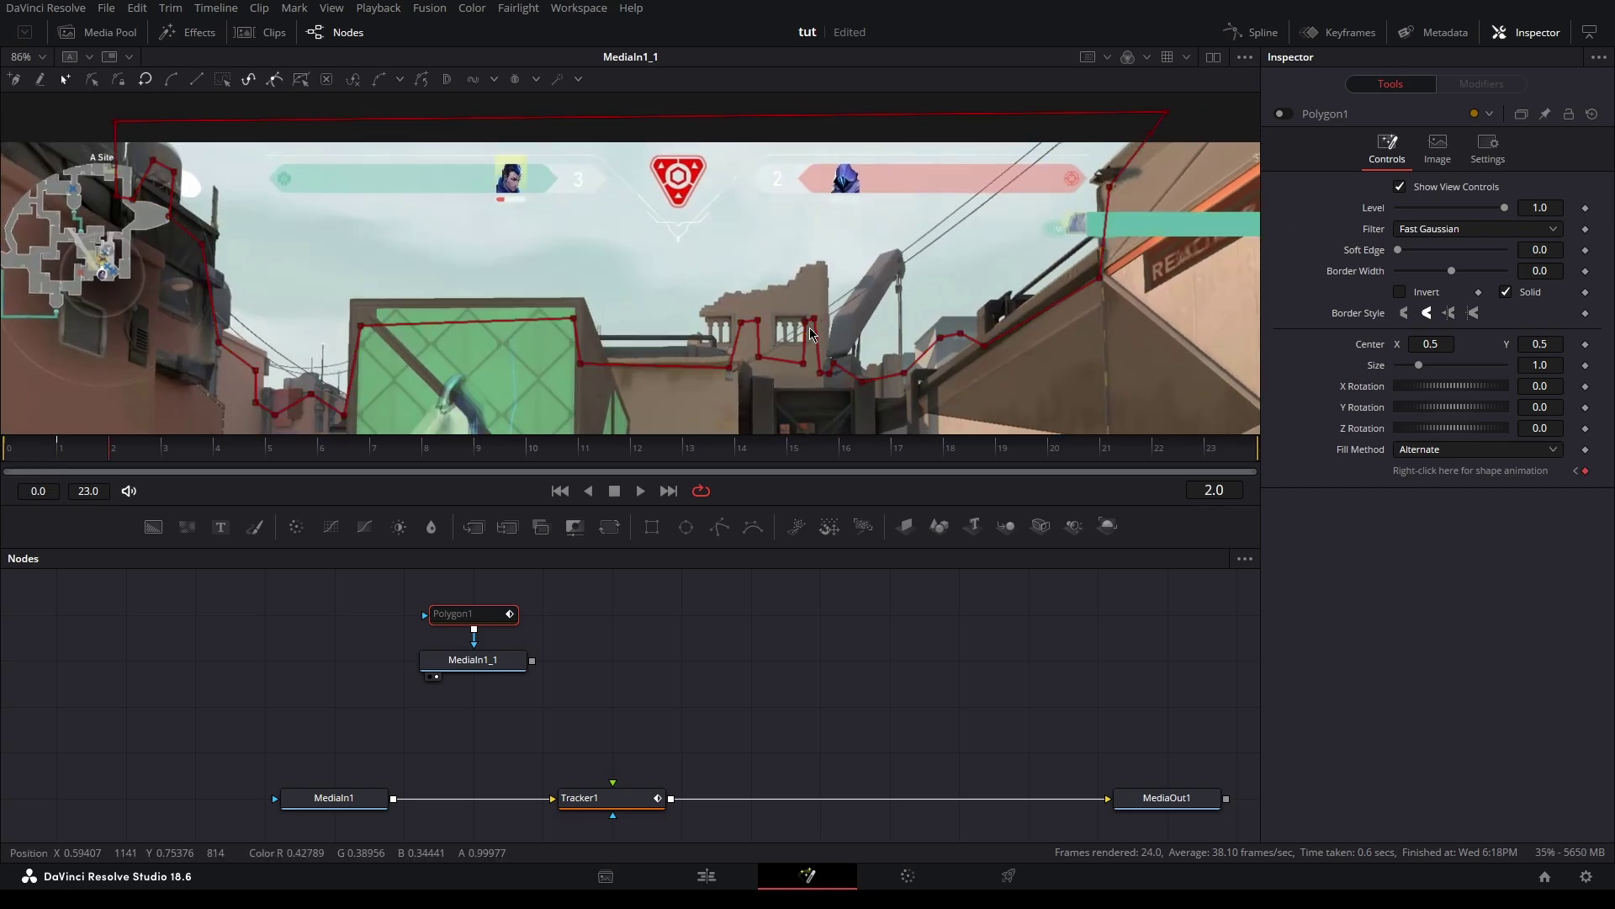
pyautogui.scroll(3, 833, 364)
pyautogui.scroll(-3, 698, 360)
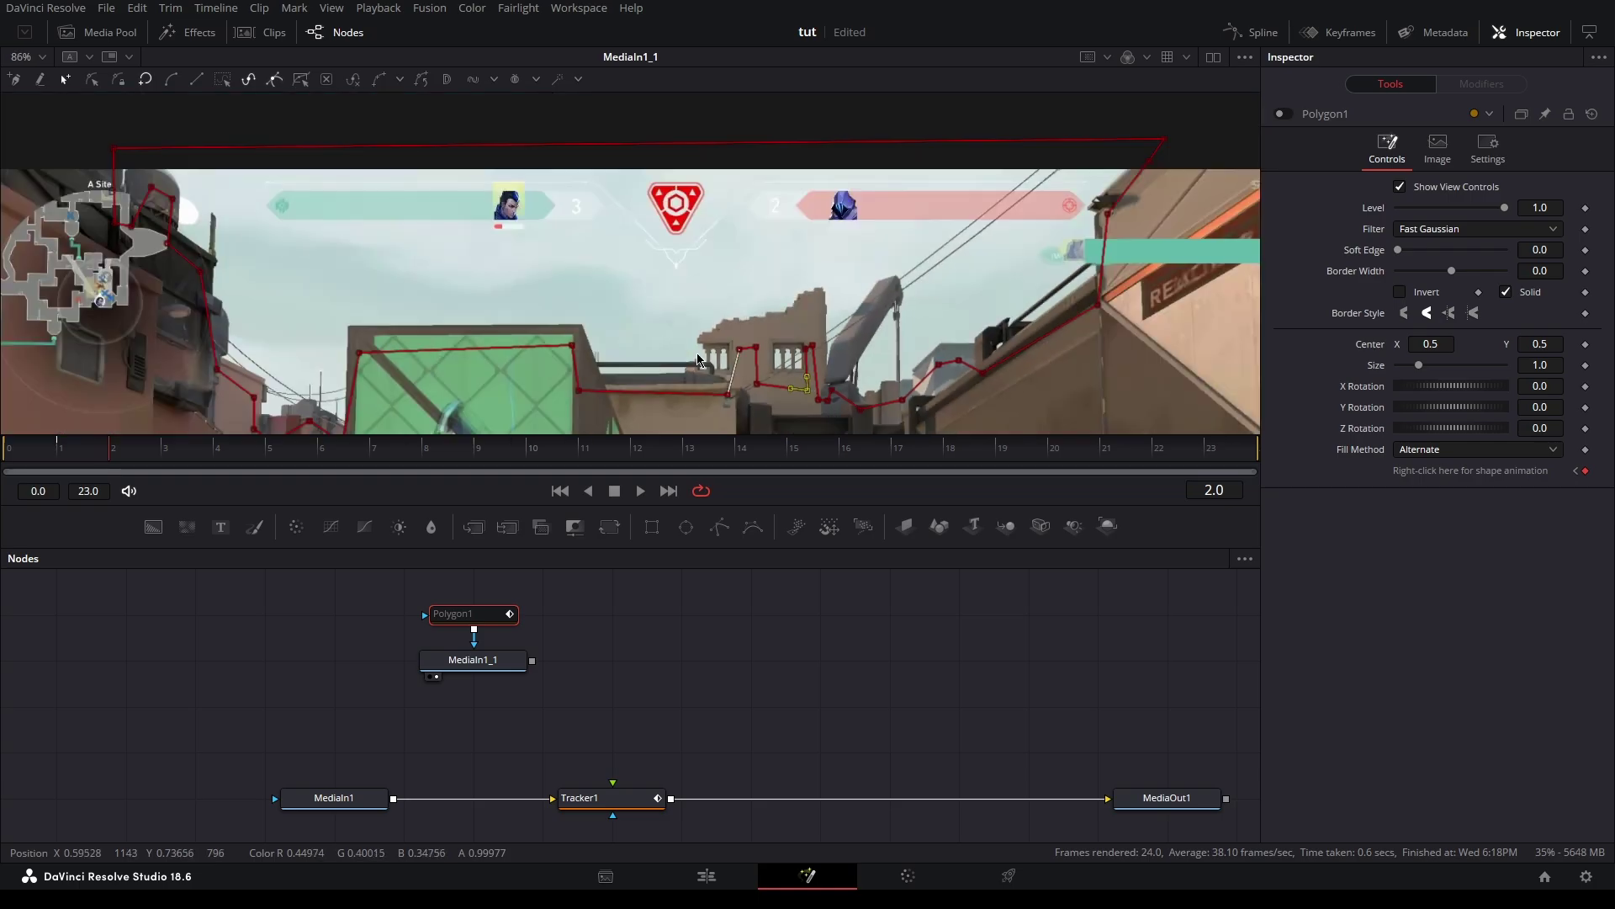
pyautogui.hotkey('ctrl', 'a')
pyautogui.scroll(-2, 392, 358)
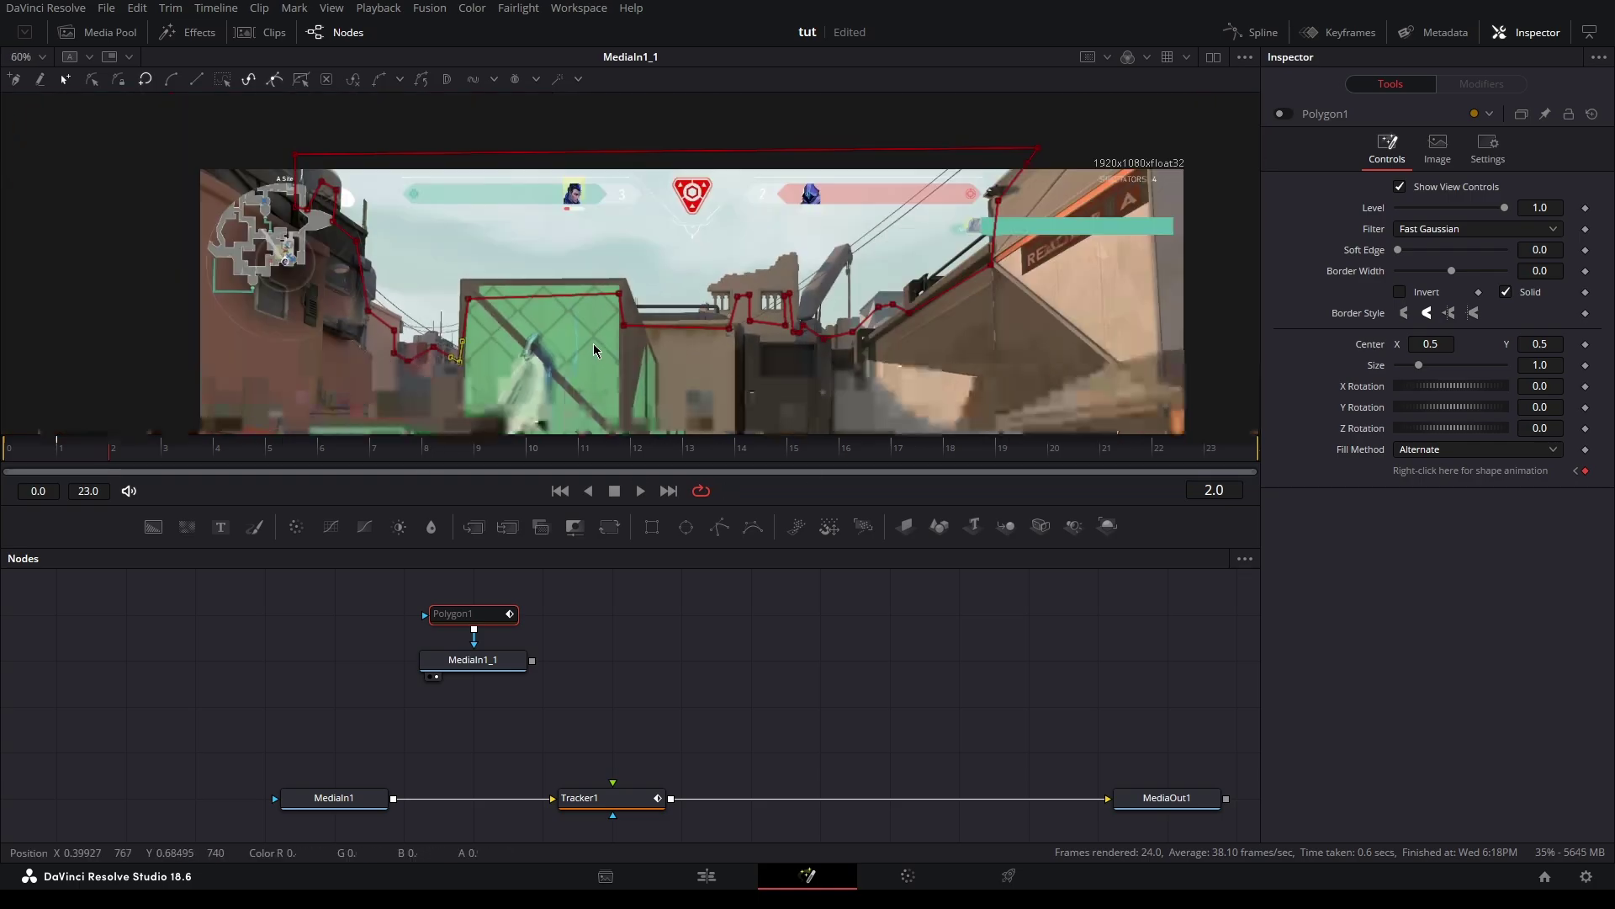
pyautogui.scroll(2, 392, 357)
pyautogui.moveTo(817, 245); pyautogui.dragTo(714, 371)
pyautogui.scroll(-2, 714, 371)
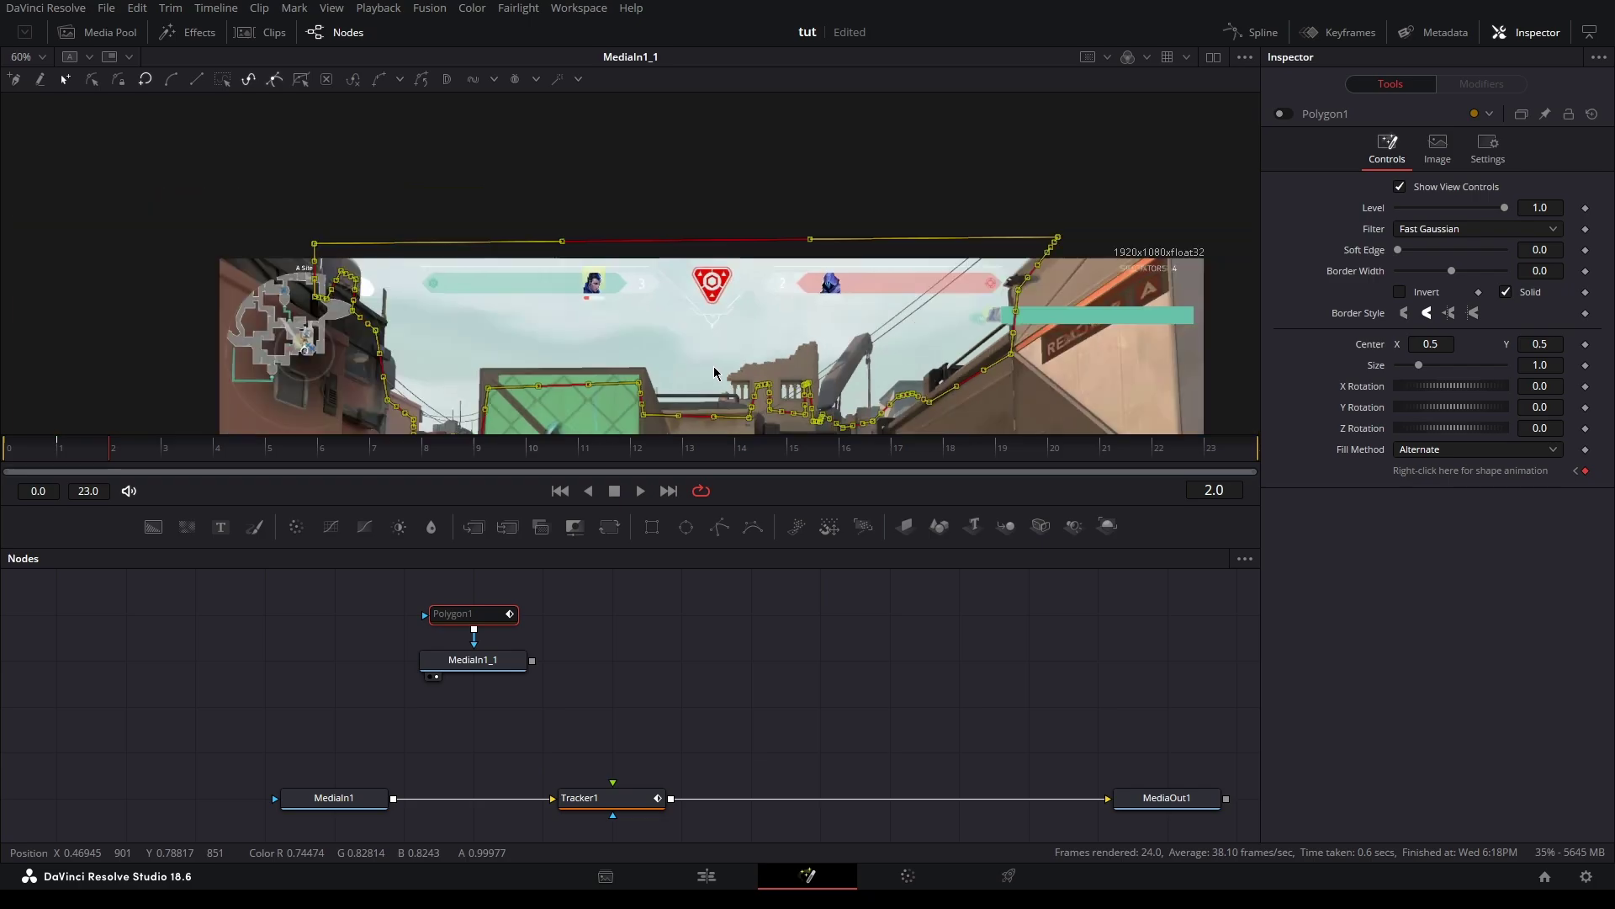
pyautogui.moveTo(1087, 214); pyautogui.dragTo(318, 433)
pyautogui.scroll(2, 371, 403)
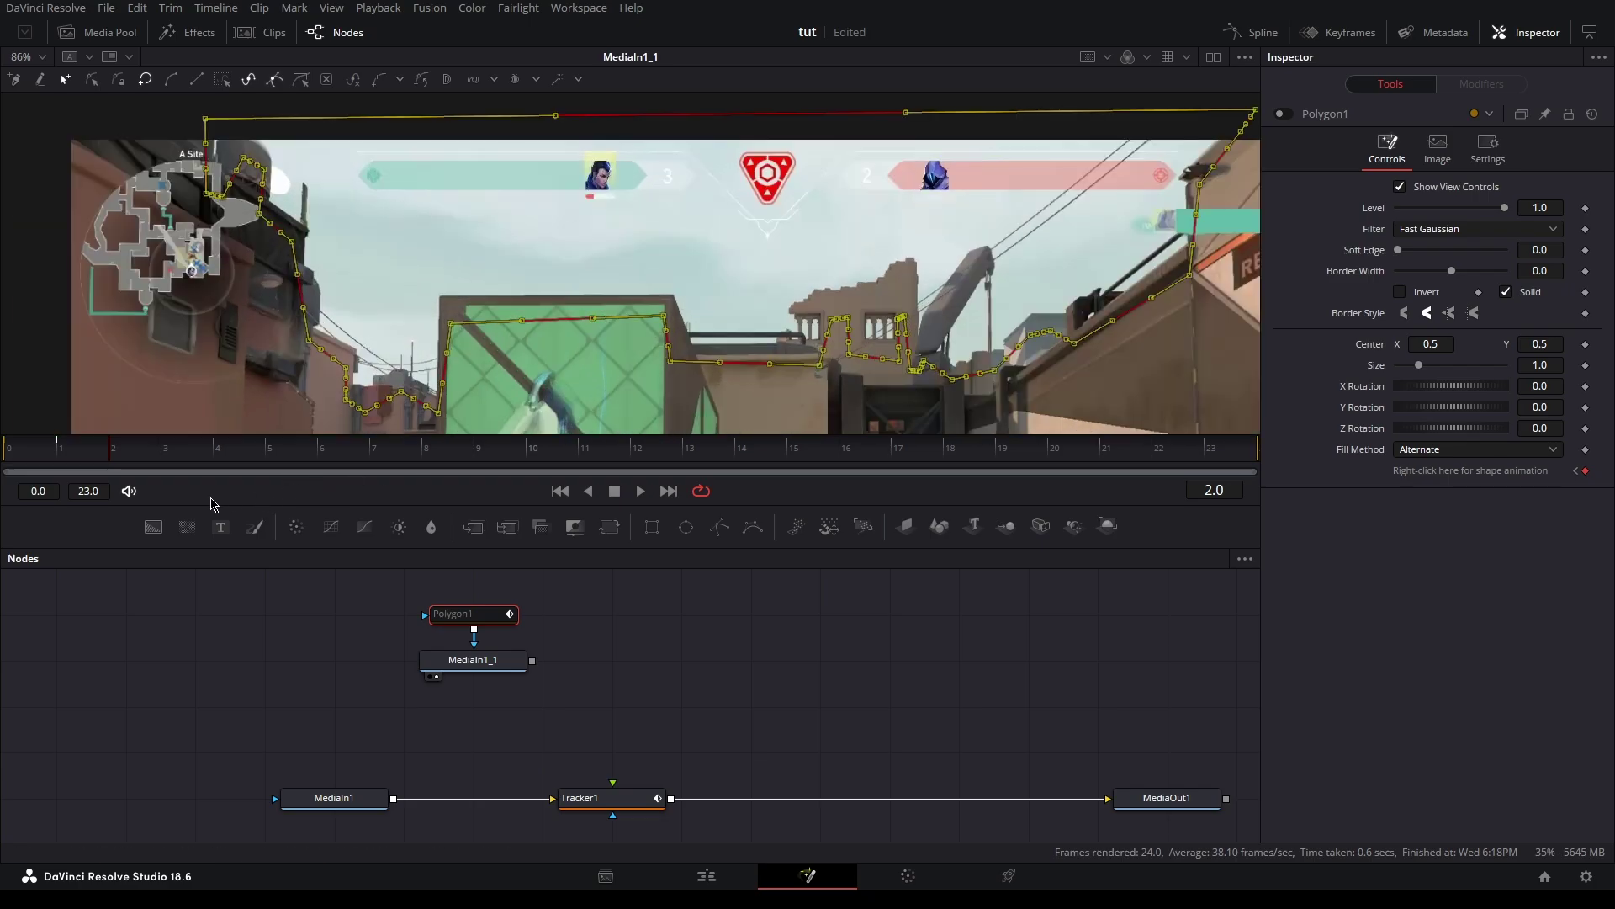
pyautogui.press('Right')
pyautogui.press('space')
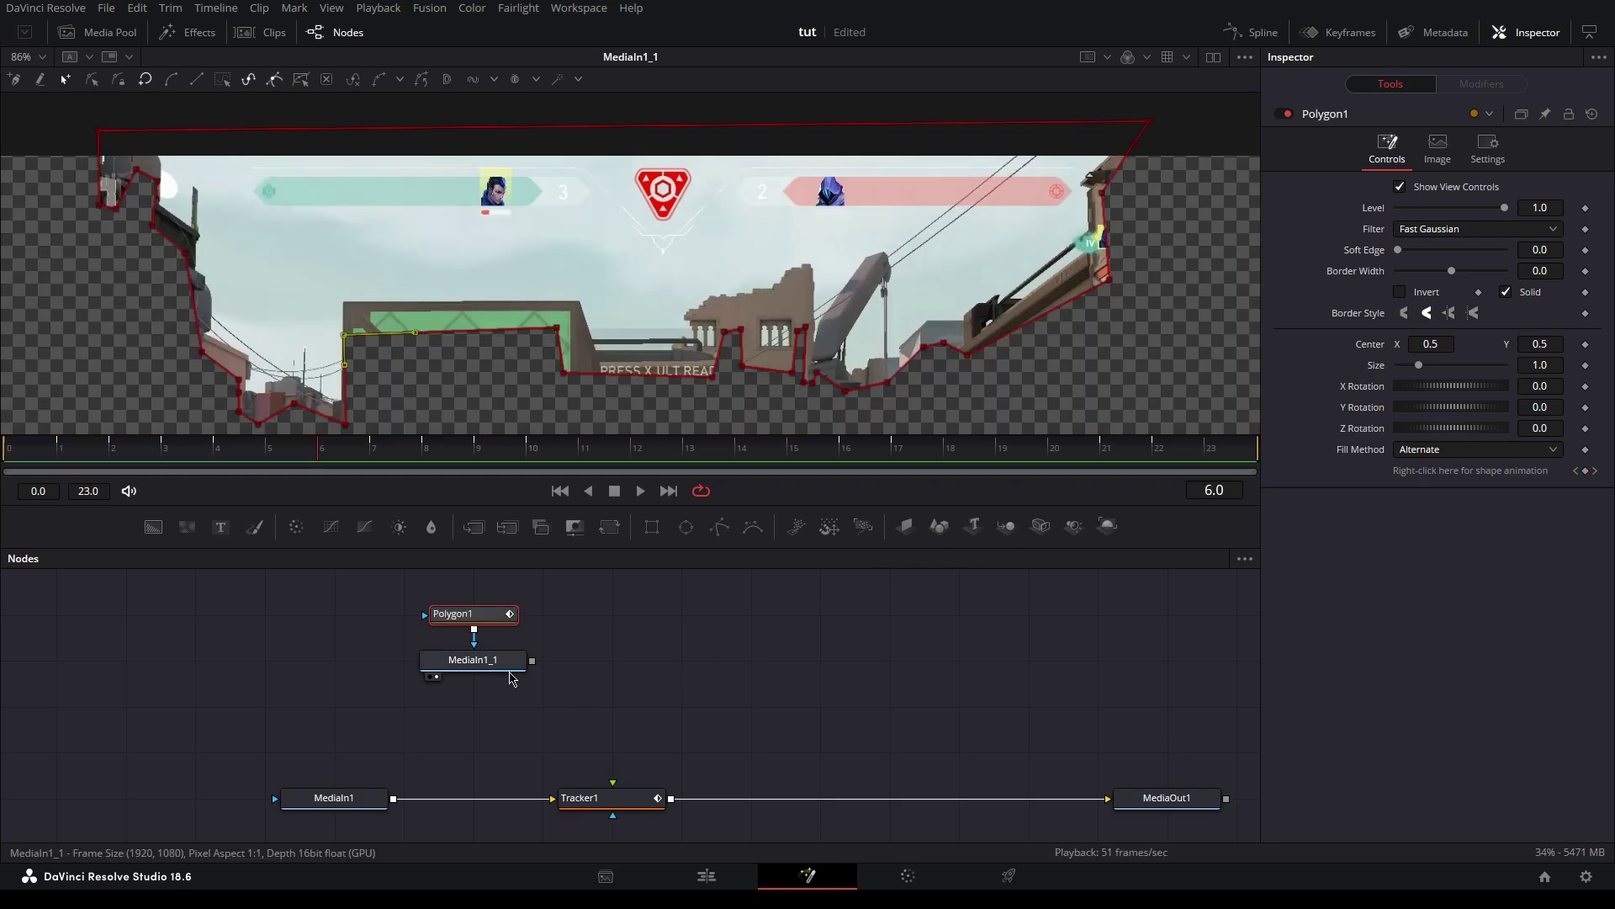
# - Add a Chroma Keyer node after the masked MediaIn copy and show it in the viewer
pyautogui.click(508, 668)
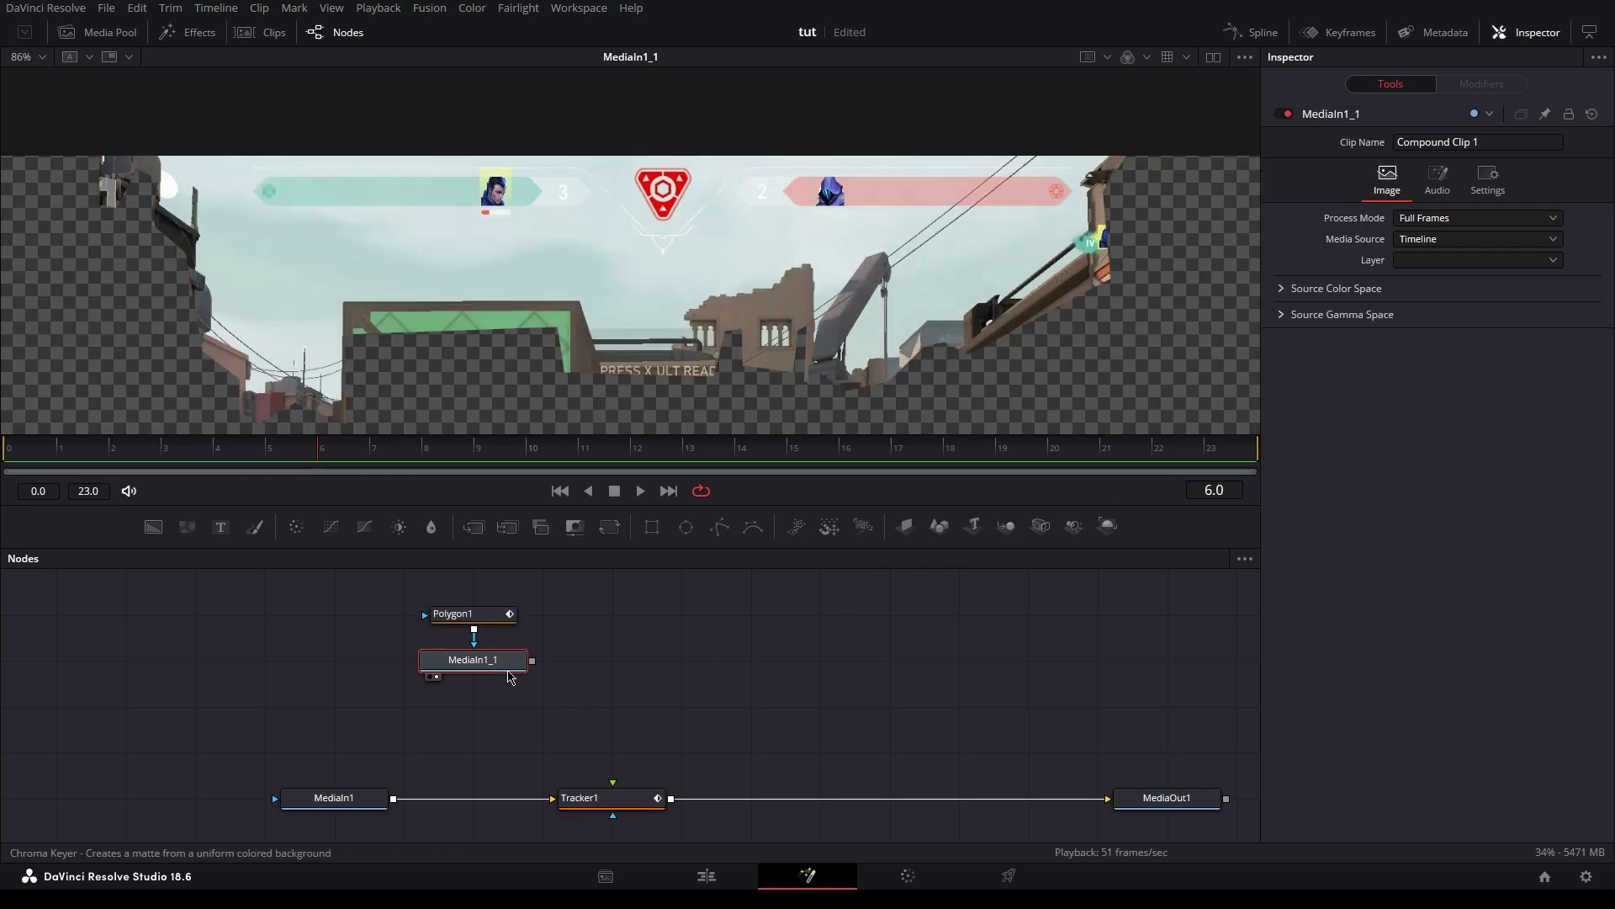
pyautogui.press('Return')
pyautogui.press('2')
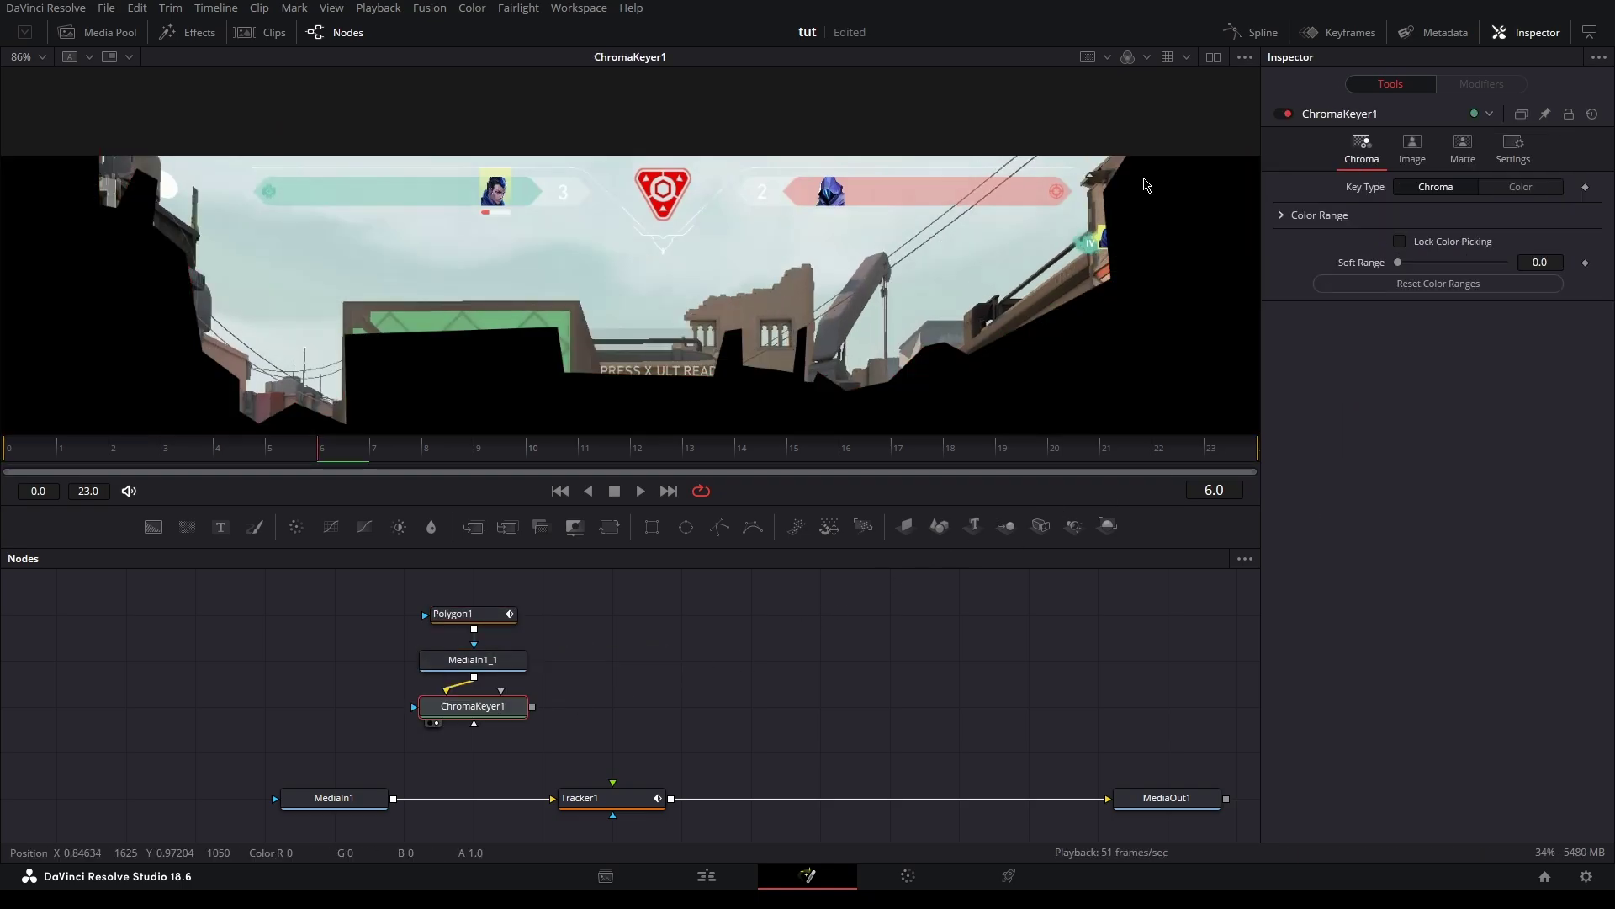
# - Sample the open sky color in the viewer with the Chroma Keyer to key out the sky
pyautogui.scroll(5, 706, 252)
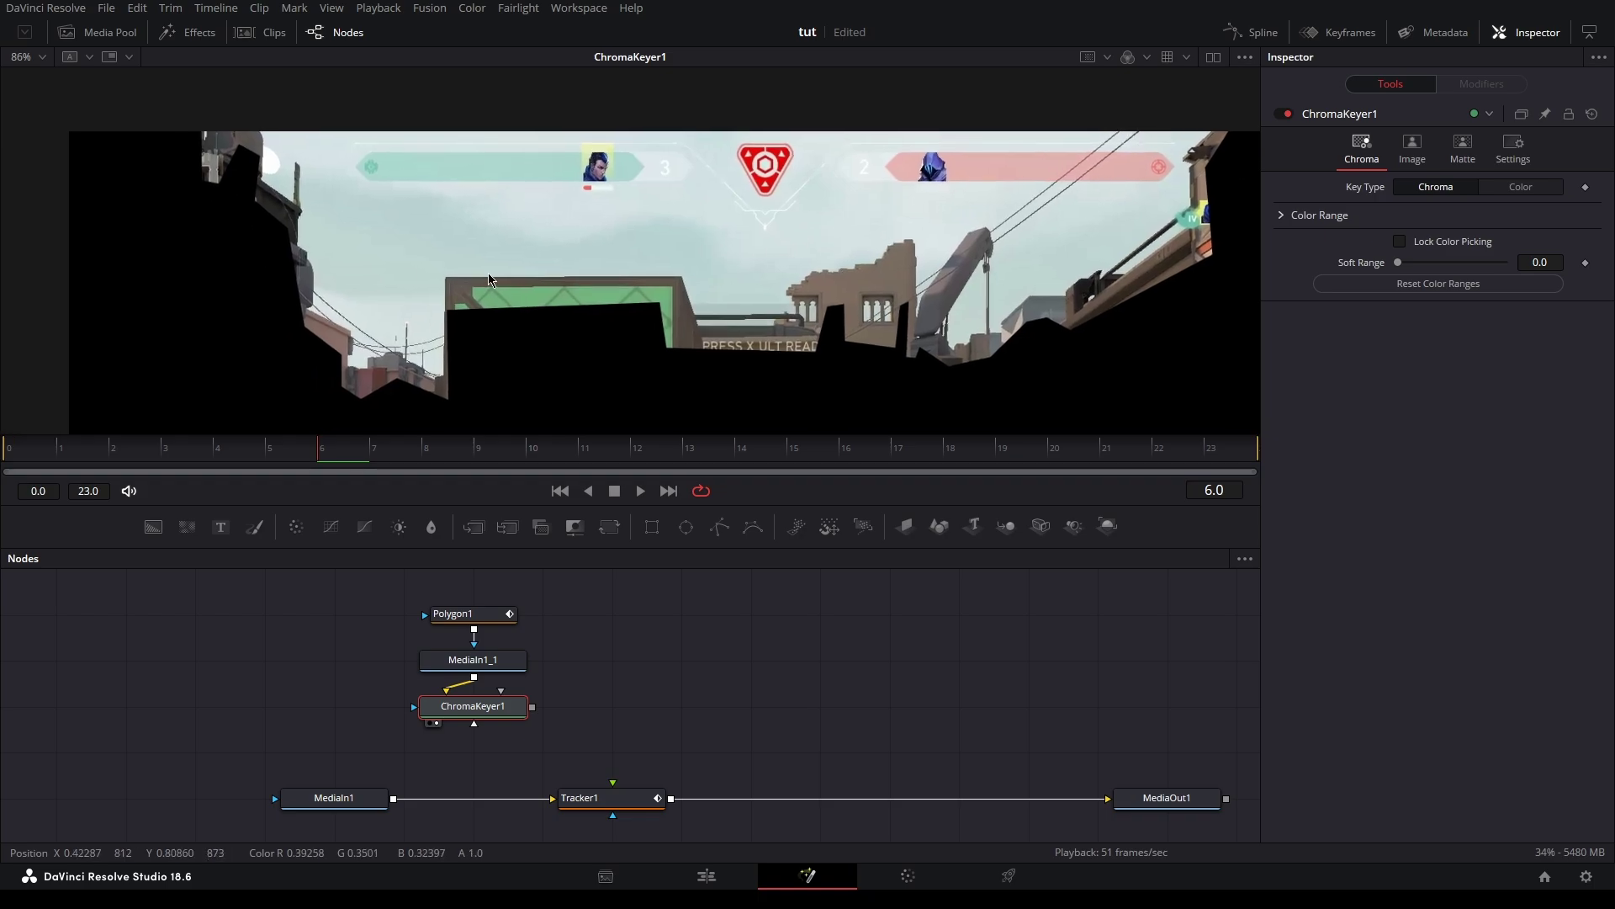
pyautogui.moveTo(453, 369); pyautogui.dragTo(494, 338)
pyautogui.moveTo(955, 226); pyautogui.dragTo(824, 303)
pyautogui.moveTo(702, 70); pyautogui.dragTo(673, 158)
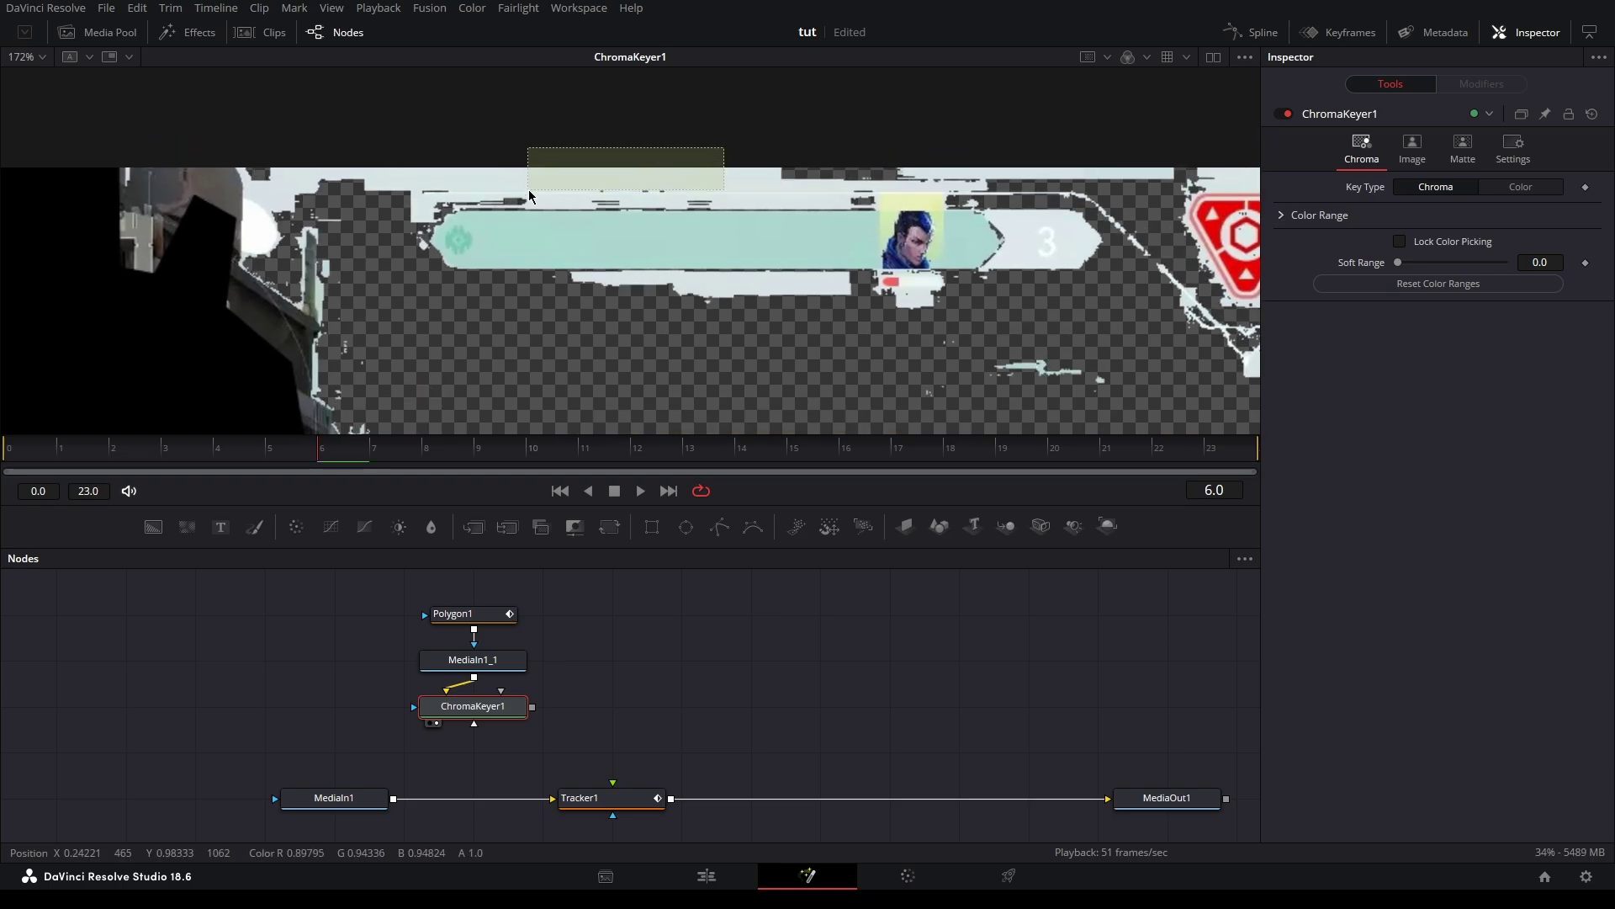
# - Sample the leftover sky patches around the score bar and beside the rooftop to clean up the key
pyautogui.scroll(3, 628, 216)
pyautogui.moveTo(333, 190); pyautogui.dragTo(332, 190)
pyautogui.moveTo(109, 202); pyautogui.dragTo(441, 191)
pyautogui.scroll(-2, 441, 191)
pyautogui.scroll(1, 353, 199)
pyautogui.moveTo(329, 171); pyautogui.dragTo(301, 266)
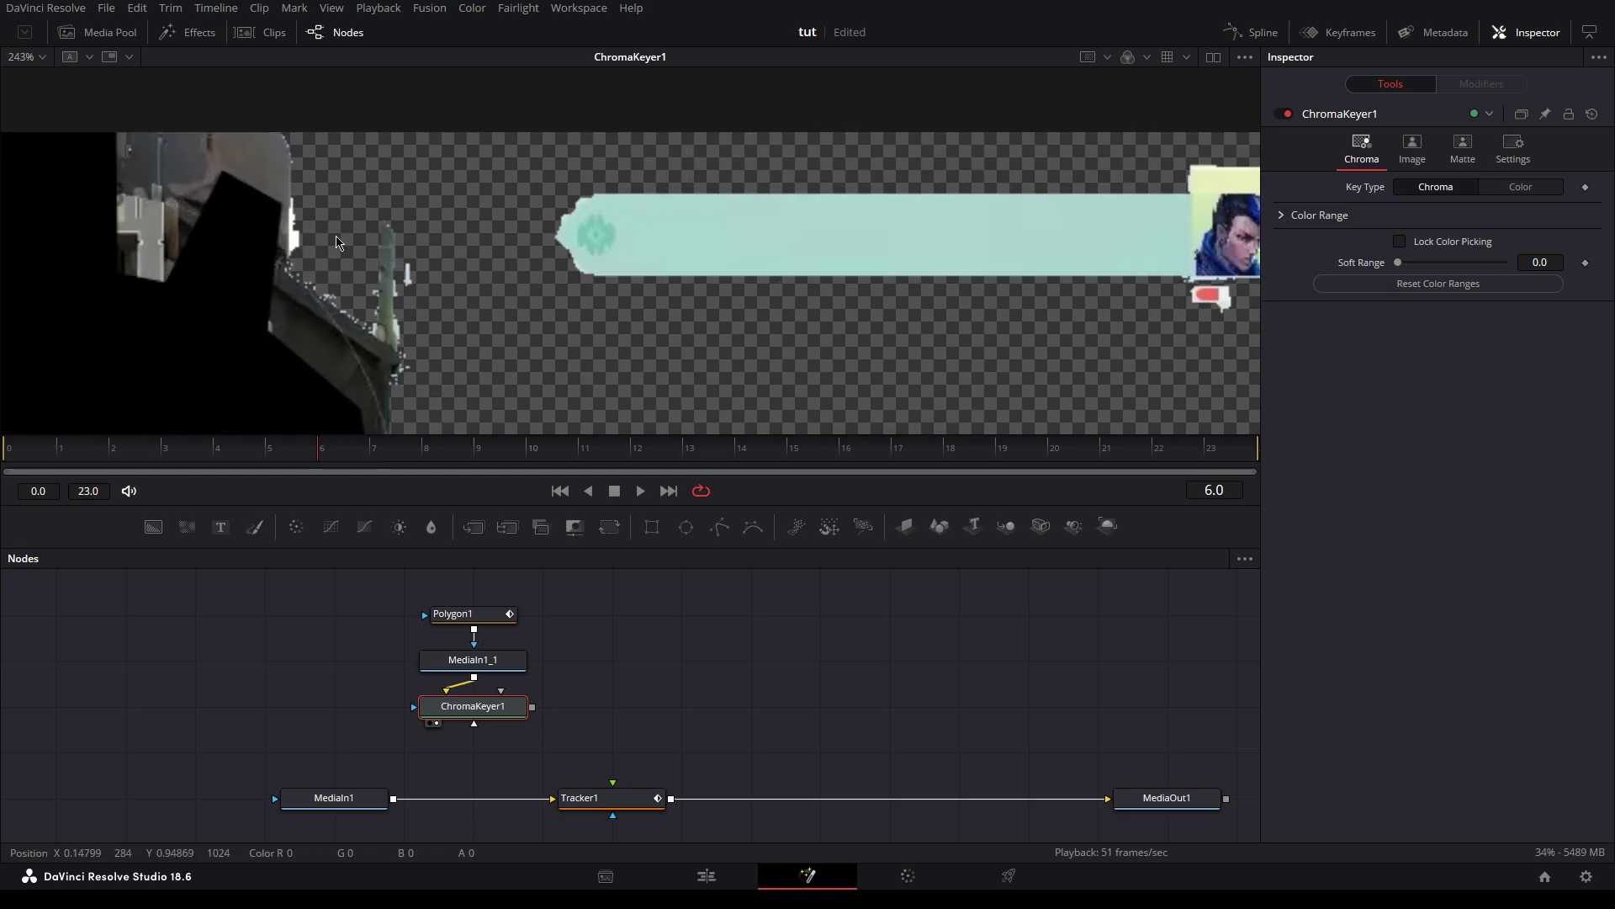
pyautogui.scroll(-3, 530, 332)
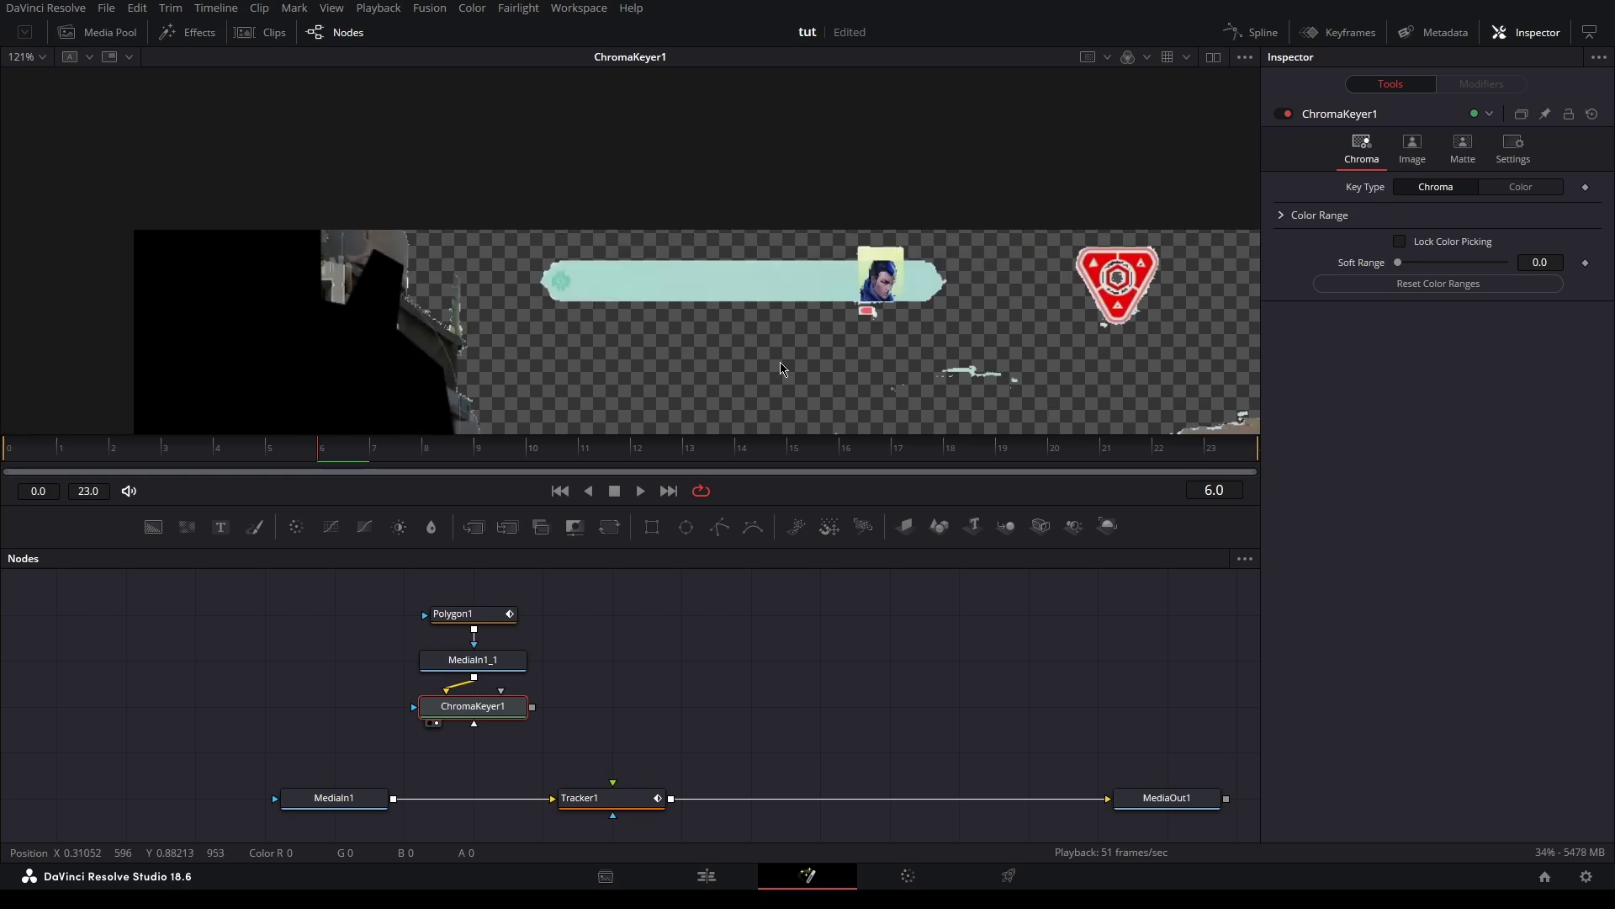
pyautogui.moveTo(948, 347); pyautogui.dragTo(752, 292)
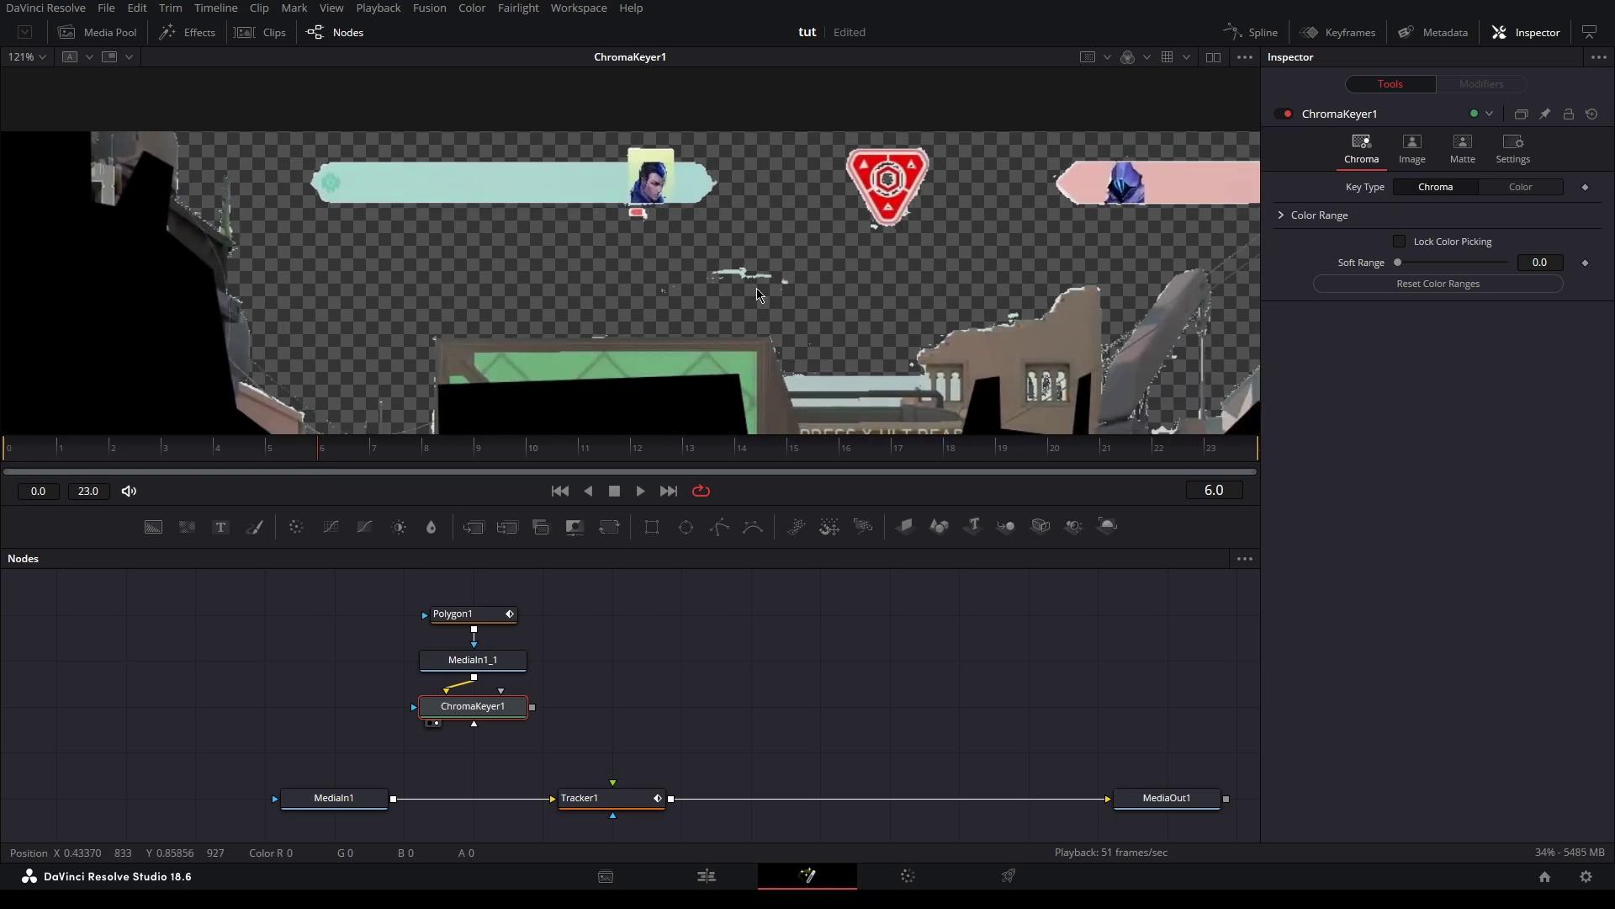
# - Undo the last few Chroma Keyer samples and redo them to compare the key
pyautogui.hotkey('ctrl', 'z')
pyautogui.hotkey('ctrl', 'z')
pyautogui.hotkey('ctrl', 'z')
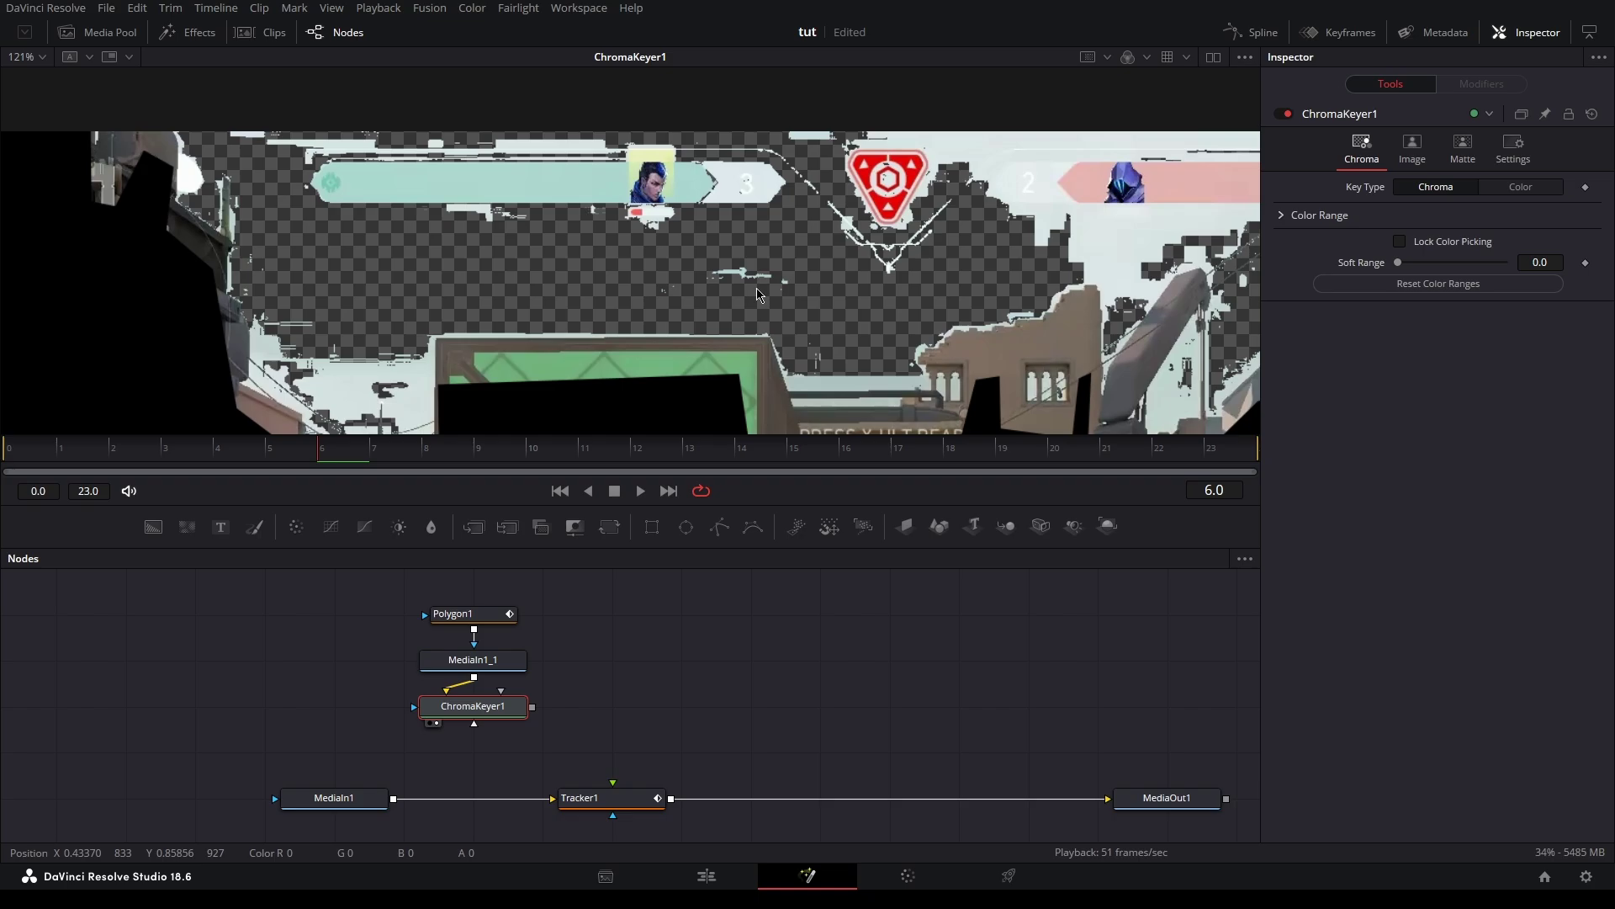
pyautogui.hotkey('ctrl', 'shift', 'z')
pyautogui.hotkey('ctrl', 'shift', 'z')
pyautogui.hotkey('ctrl', 'shift', 'z')
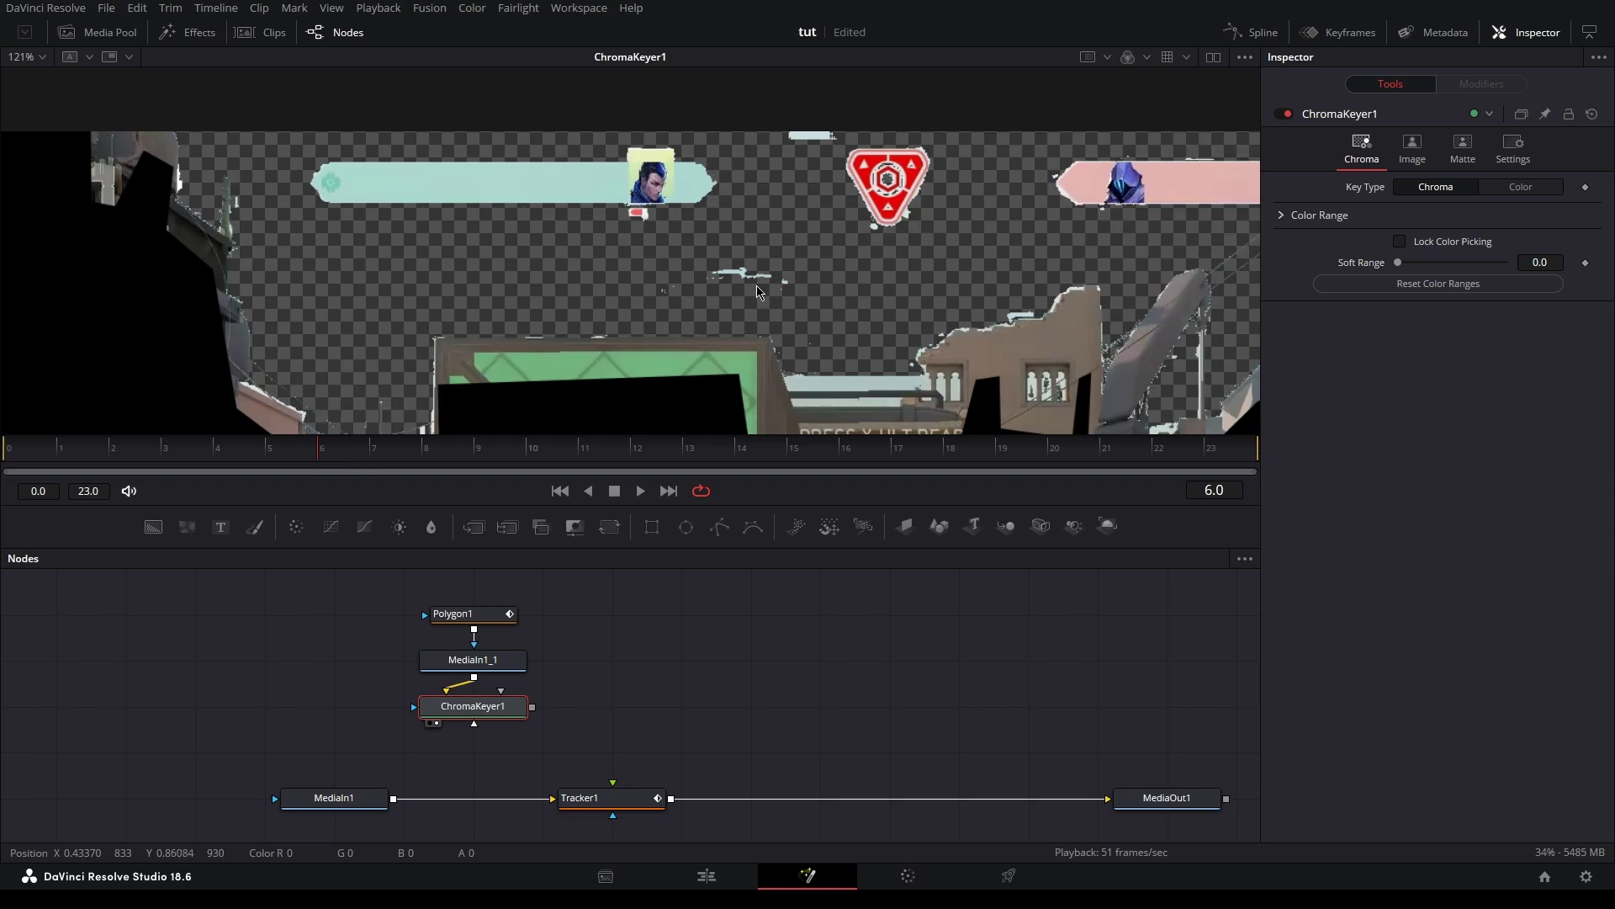
# - Redo the last Chroma Keyer sample and sample the leftover sky strip between the green structure and the ruined wall
pyautogui.hotkey('ctrl', 'shift', 'z')
pyautogui.scroll(1, 828, 271)
pyautogui.scroll(-3, 904, 231)
pyautogui.moveTo(903, 228); pyautogui.dragTo(792, 197)
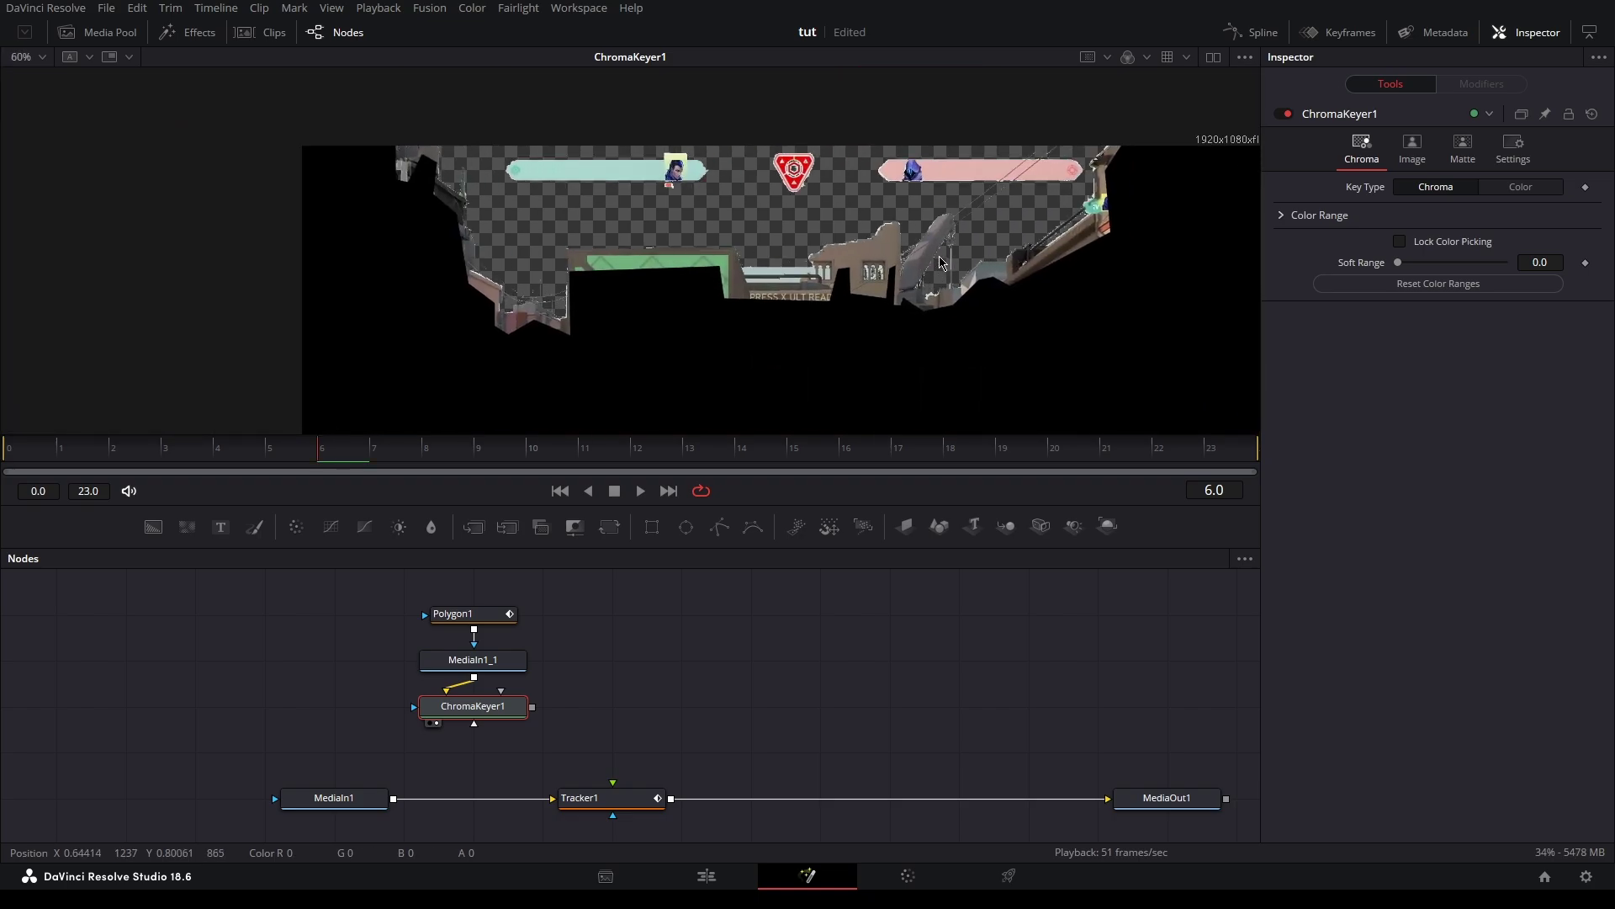
pyautogui.scroll(3, 790, 194)
pyautogui.scroll(8, 791, 280)
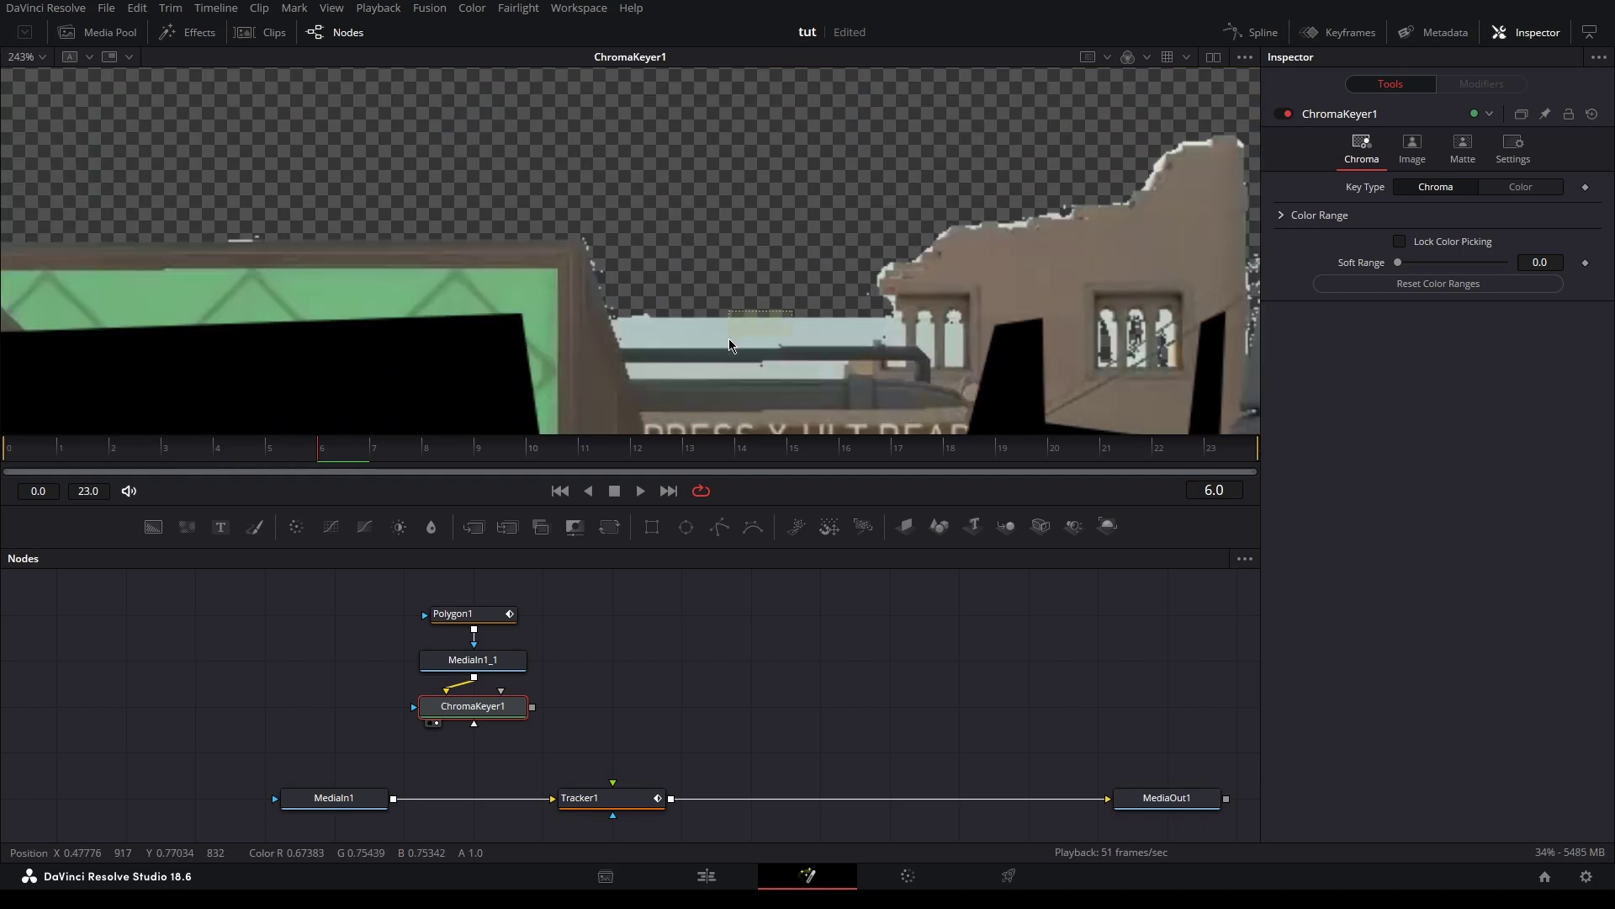
pyautogui.moveTo(829, 362)
pyautogui.mouseDown()
pyautogui.moveTo(505, 392)
pyautogui.moveTo(677, 390)
pyautogui.mouseUp()
pyautogui.moveTo(809, 305); pyautogui.dragTo(785, 319)
# - Sample the sky remnants around the teal player marker beside the wooden building to key them out
pyautogui.moveTo(1065, 241); pyautogui.dragTo(871, 308)
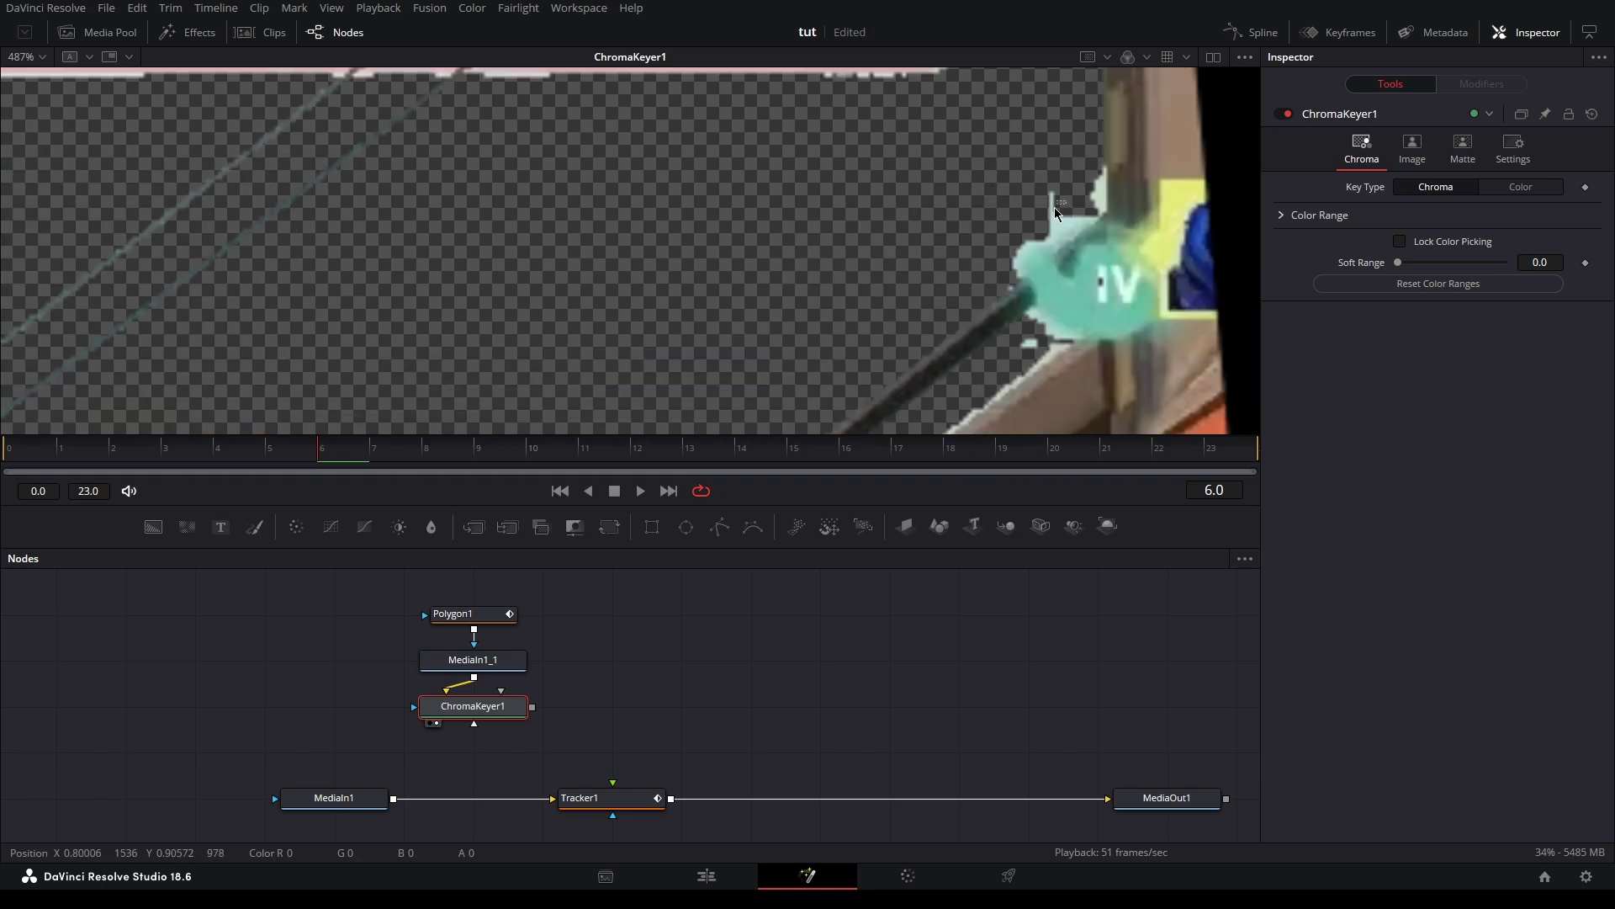
pyautogui.moveTo(1040, 204); pyautogui.dragTo(1054, 223)
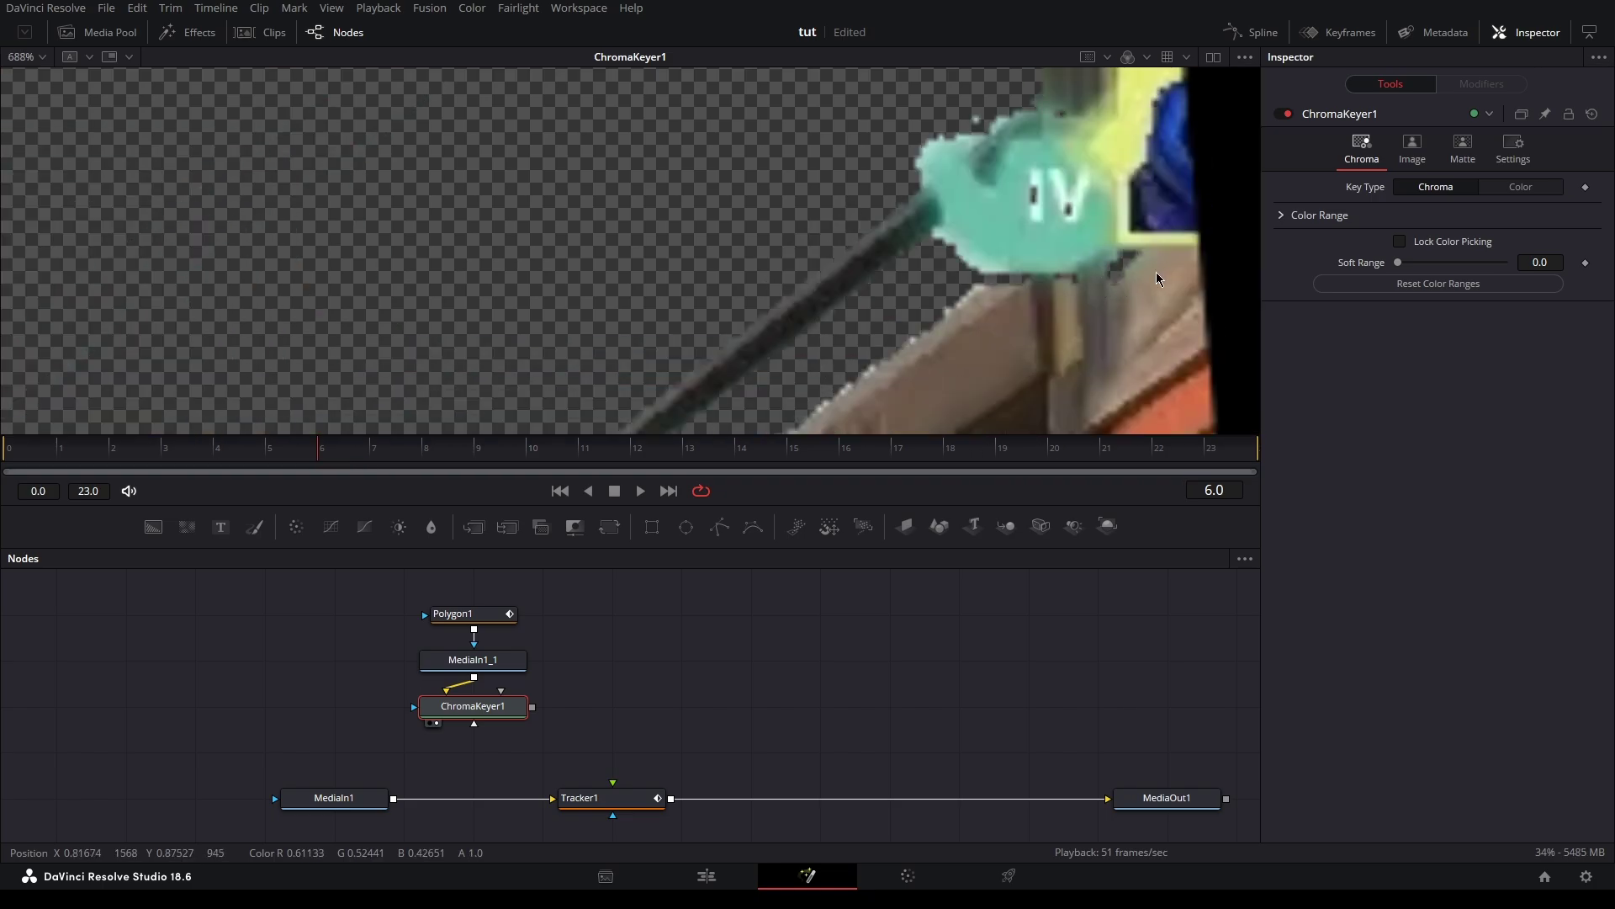
pyautogui.scroll(-8, 906, 189)
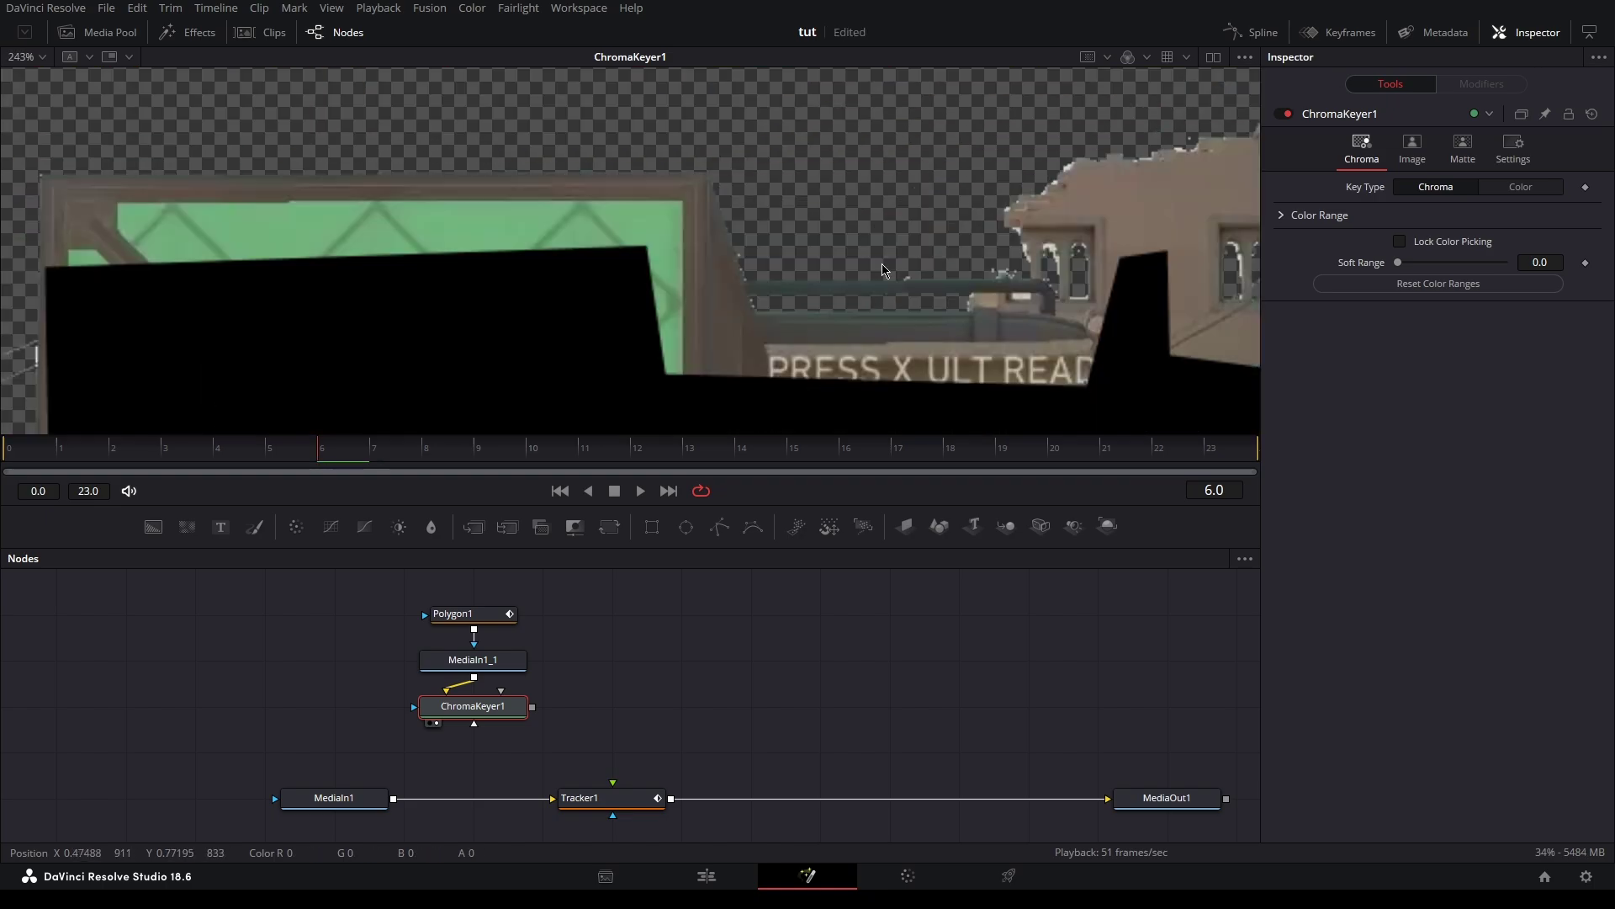
pyautogui.scroll(-3, 713, 209)
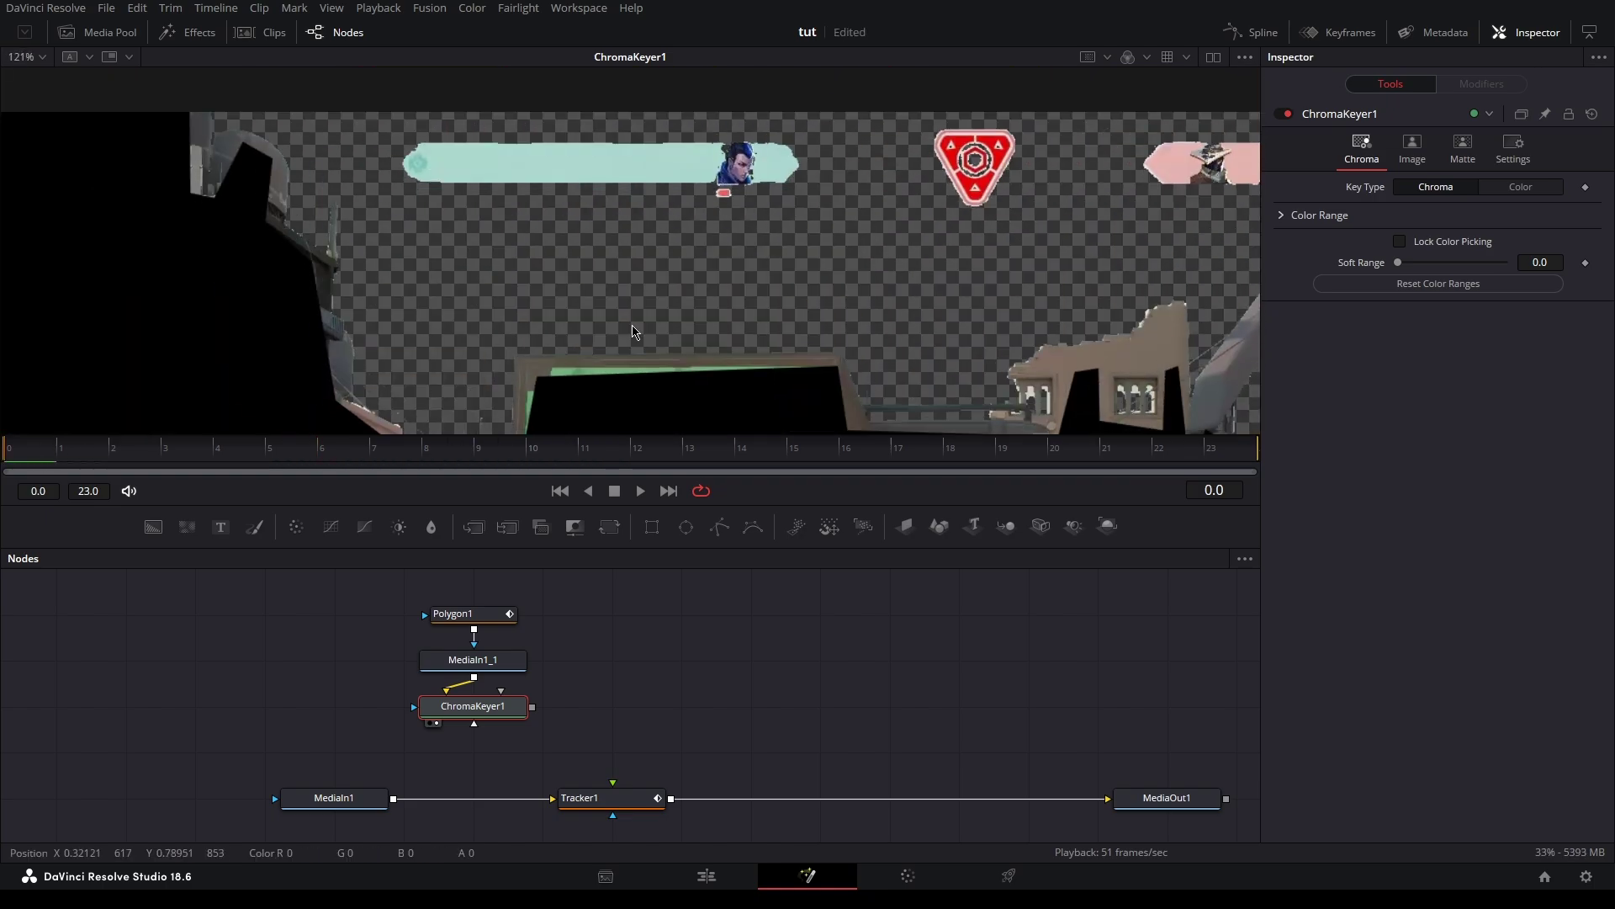
# - Scrub through the clip, open the Chroma Keyer's matte settings and examine the keyed edges along the wires and rooftops
pyautogui.click(81, 458)
pyautogui.moveTo(81, 458); pyautogui.dragTo(242, 477)
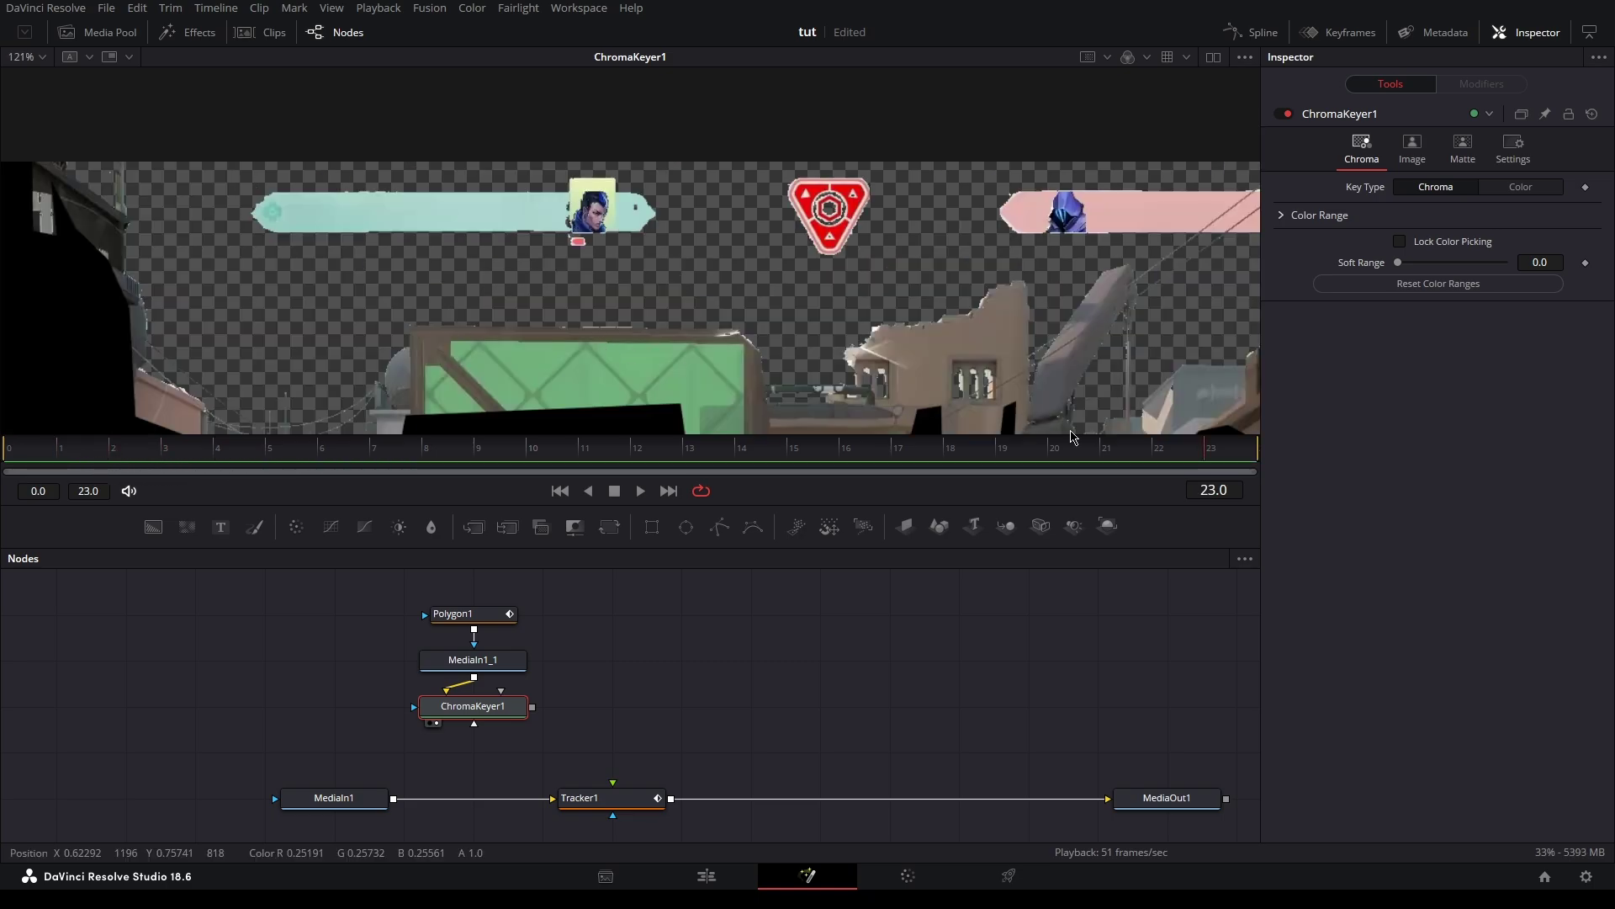
pyautogui.click(1462, 147)
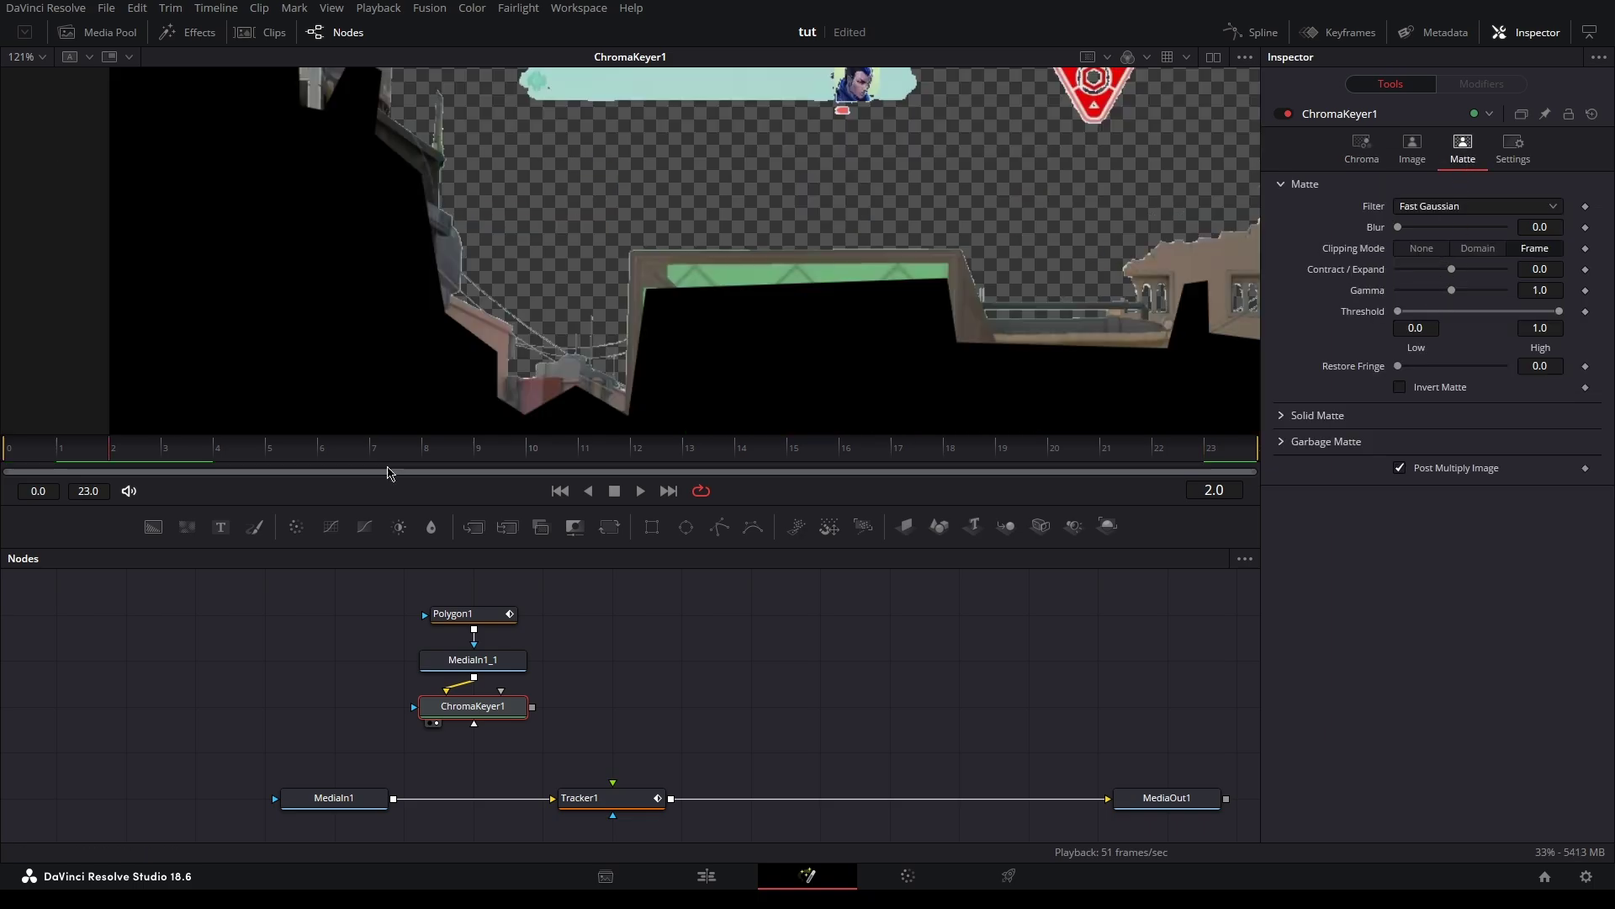
pyautogui.moveTo(388, 469); pyautogui.dragTo(438, 456)
pyautogui.scroll(6, 783, 223)
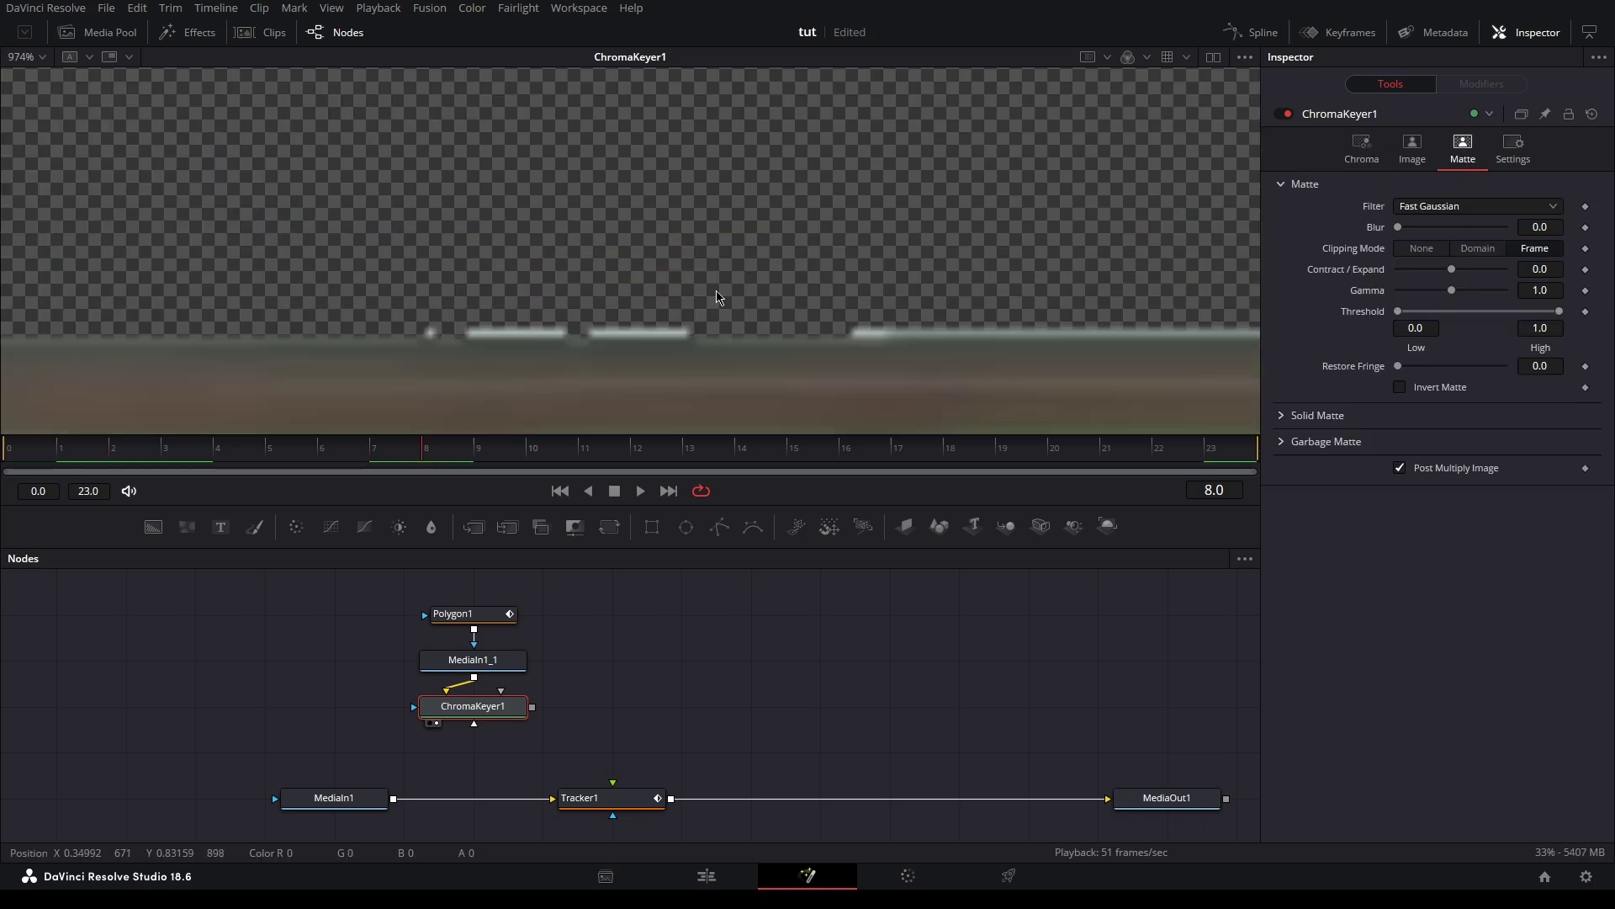
pyautogui.scroll(-3, 629, 347)
pyautogui.moveTo(549, 310); pyautogui.dragTo(897, 85)
pyautogui.moveTo(569, 346); pyautogui.dragTo(645, 206)
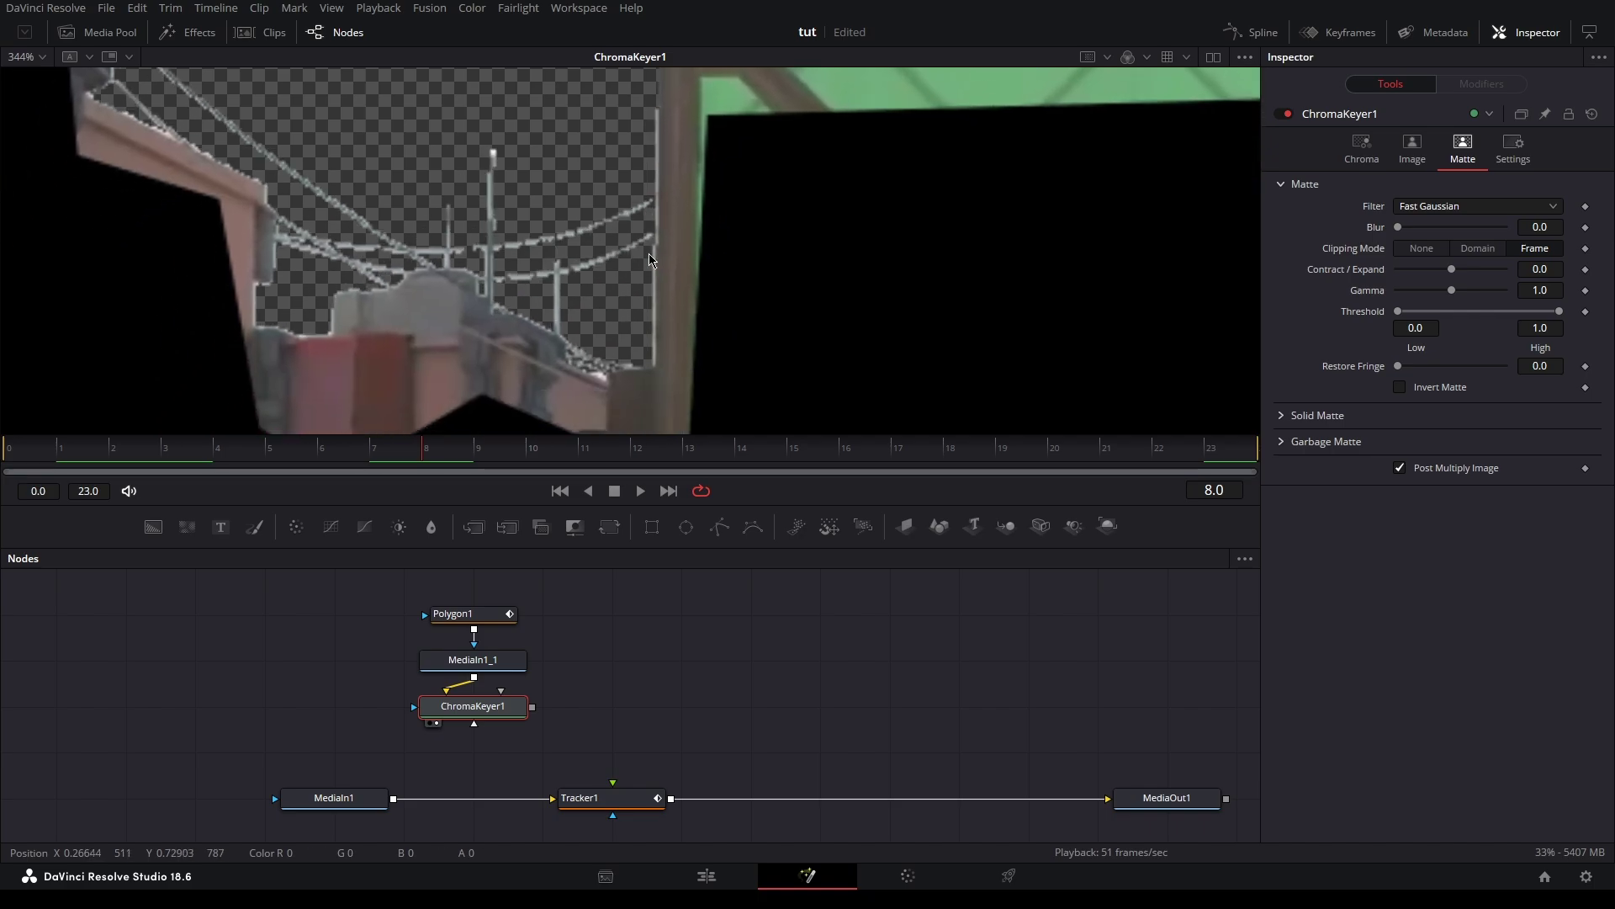
pyautogui.moveTo(684, 353); pyautogui.dragTo(918, 403)
# - Set the Chroma Keyer's matte Blur to 0.25 and Contract/Expand to about -0.38
pyautogui.click(1559, 227)
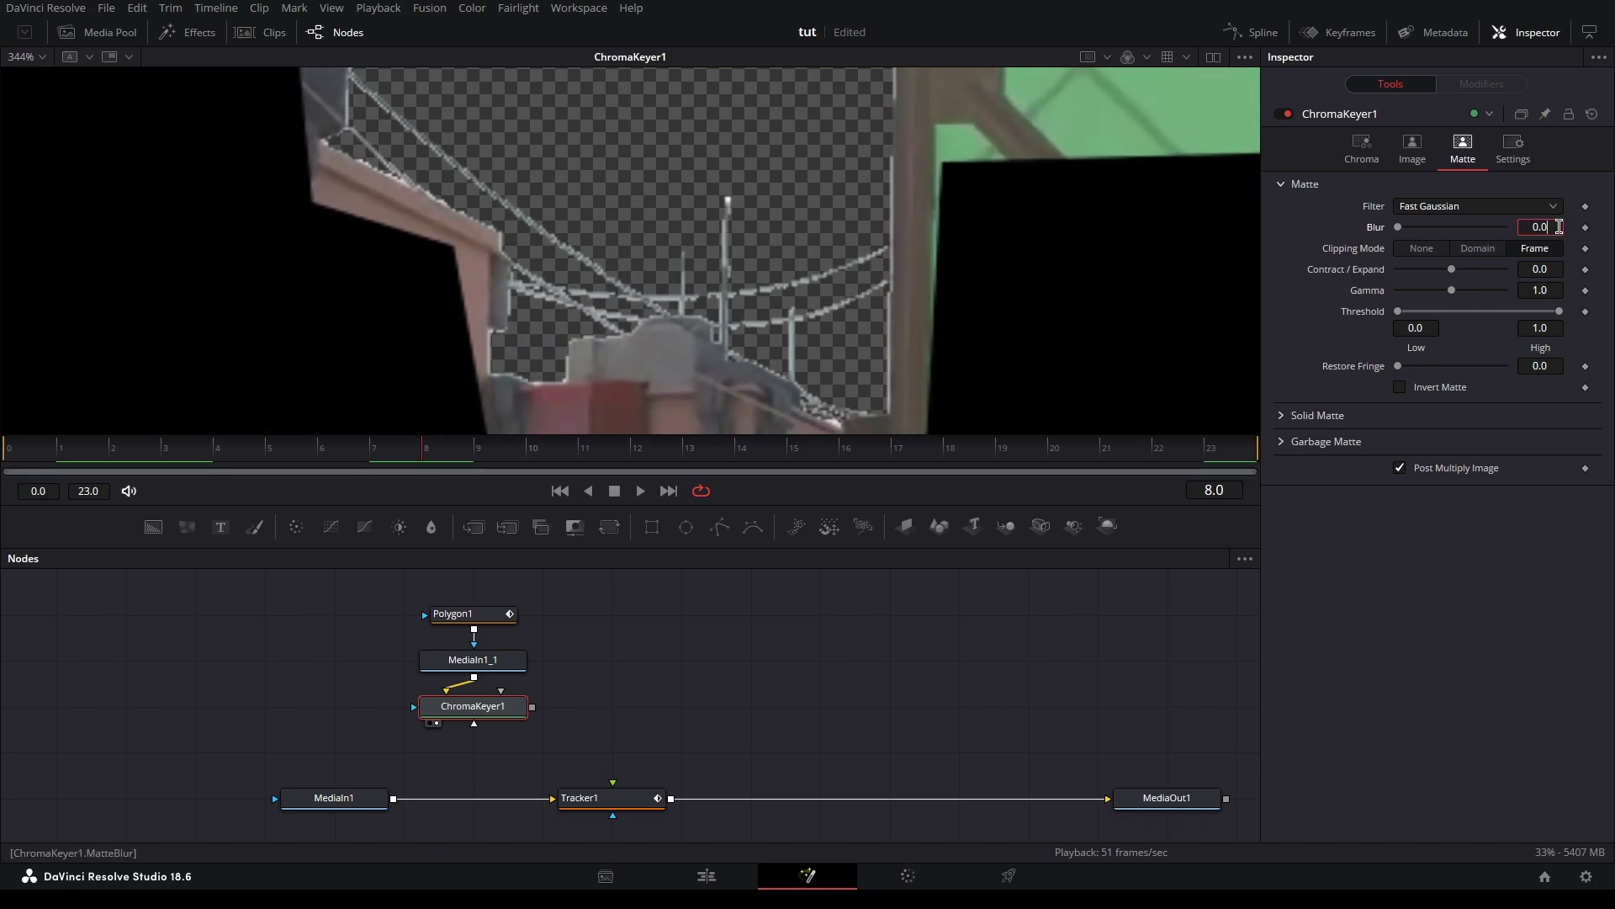
pyautogui.write('0.25')
pyautogui.press('Tab')
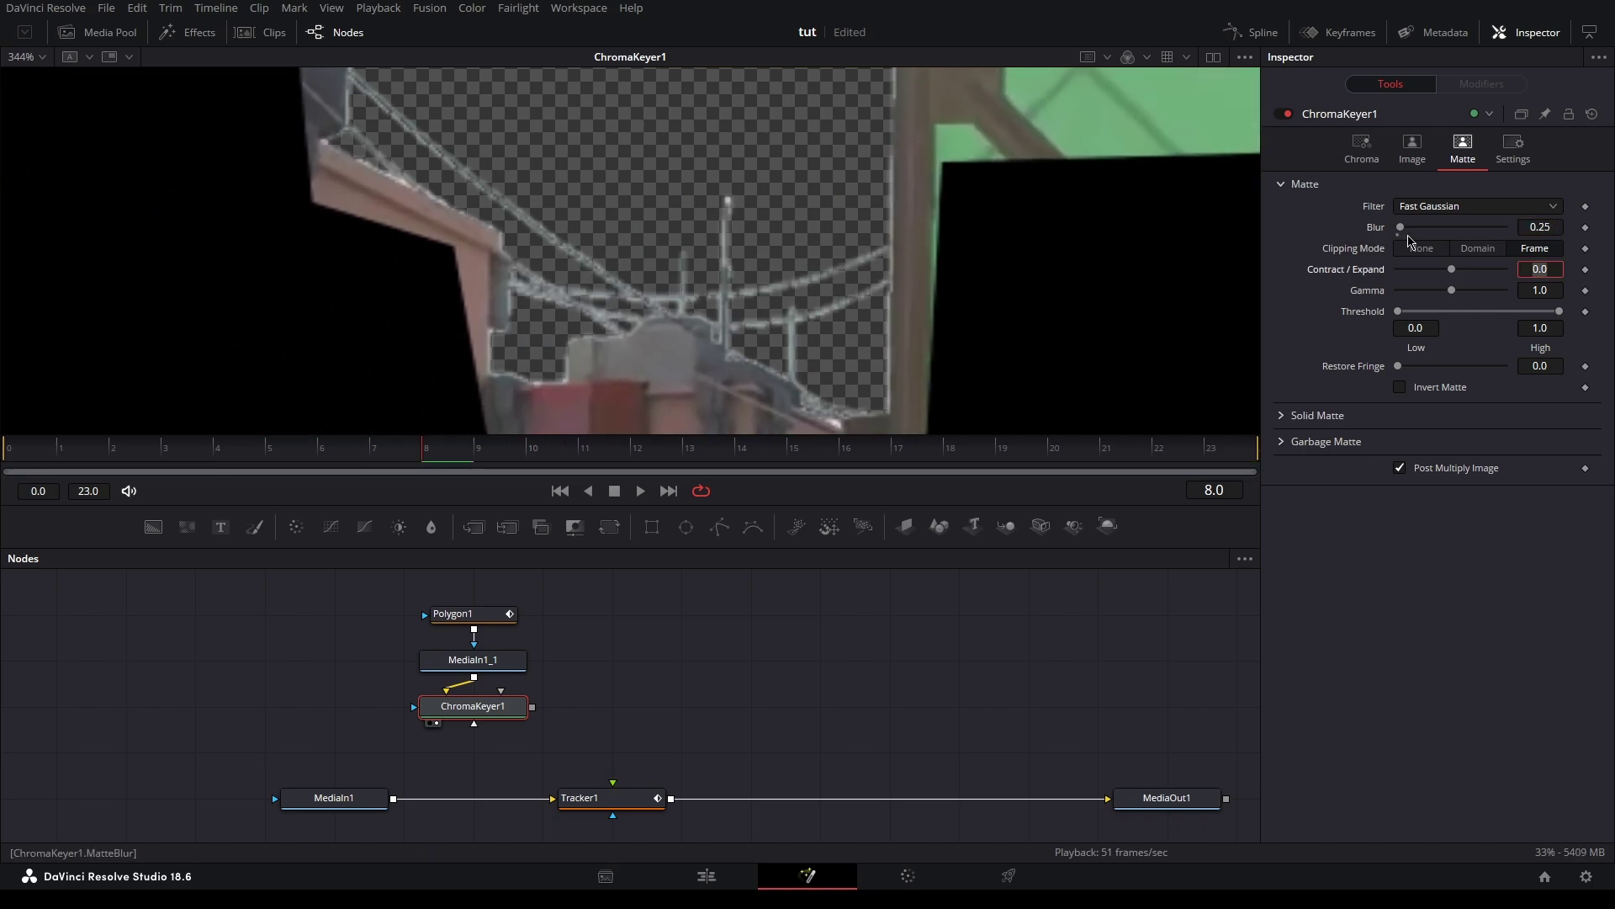
pyautogui.click(1335, 234)
pyautogui.moveTo(1552, 266); pyautogui.dragTo(253, 266)
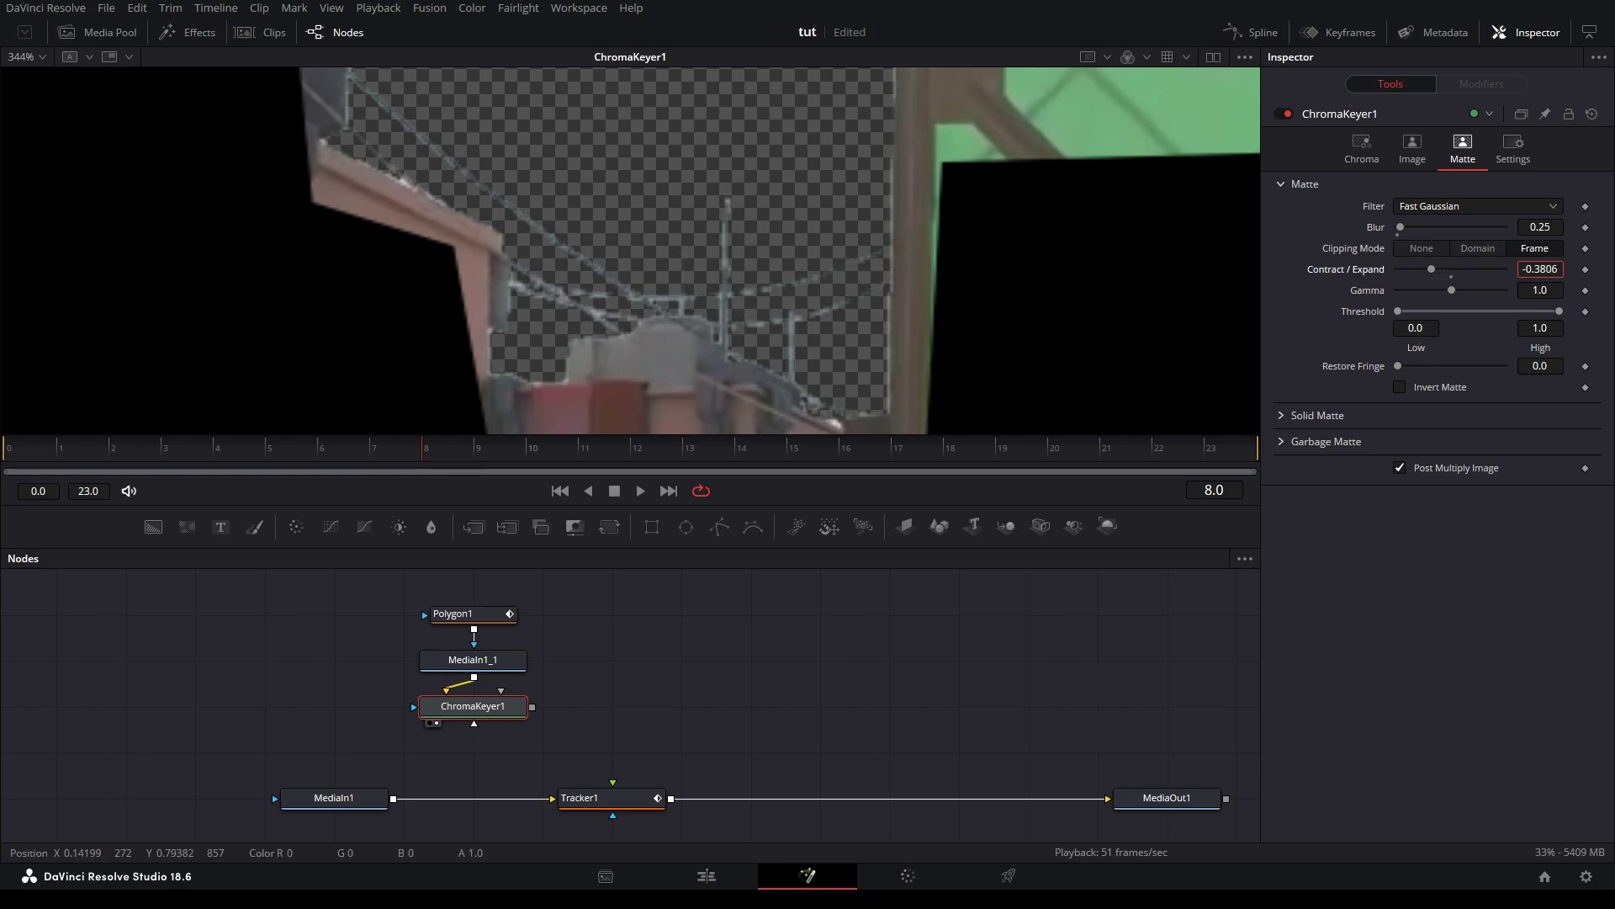
pyautogui.scroll(-2, 980, 248)
pyautogui.moveTo(981, 247); pyautogui.dragTo(512, 312)
pyautogui.scroll(1, 1250, 127)
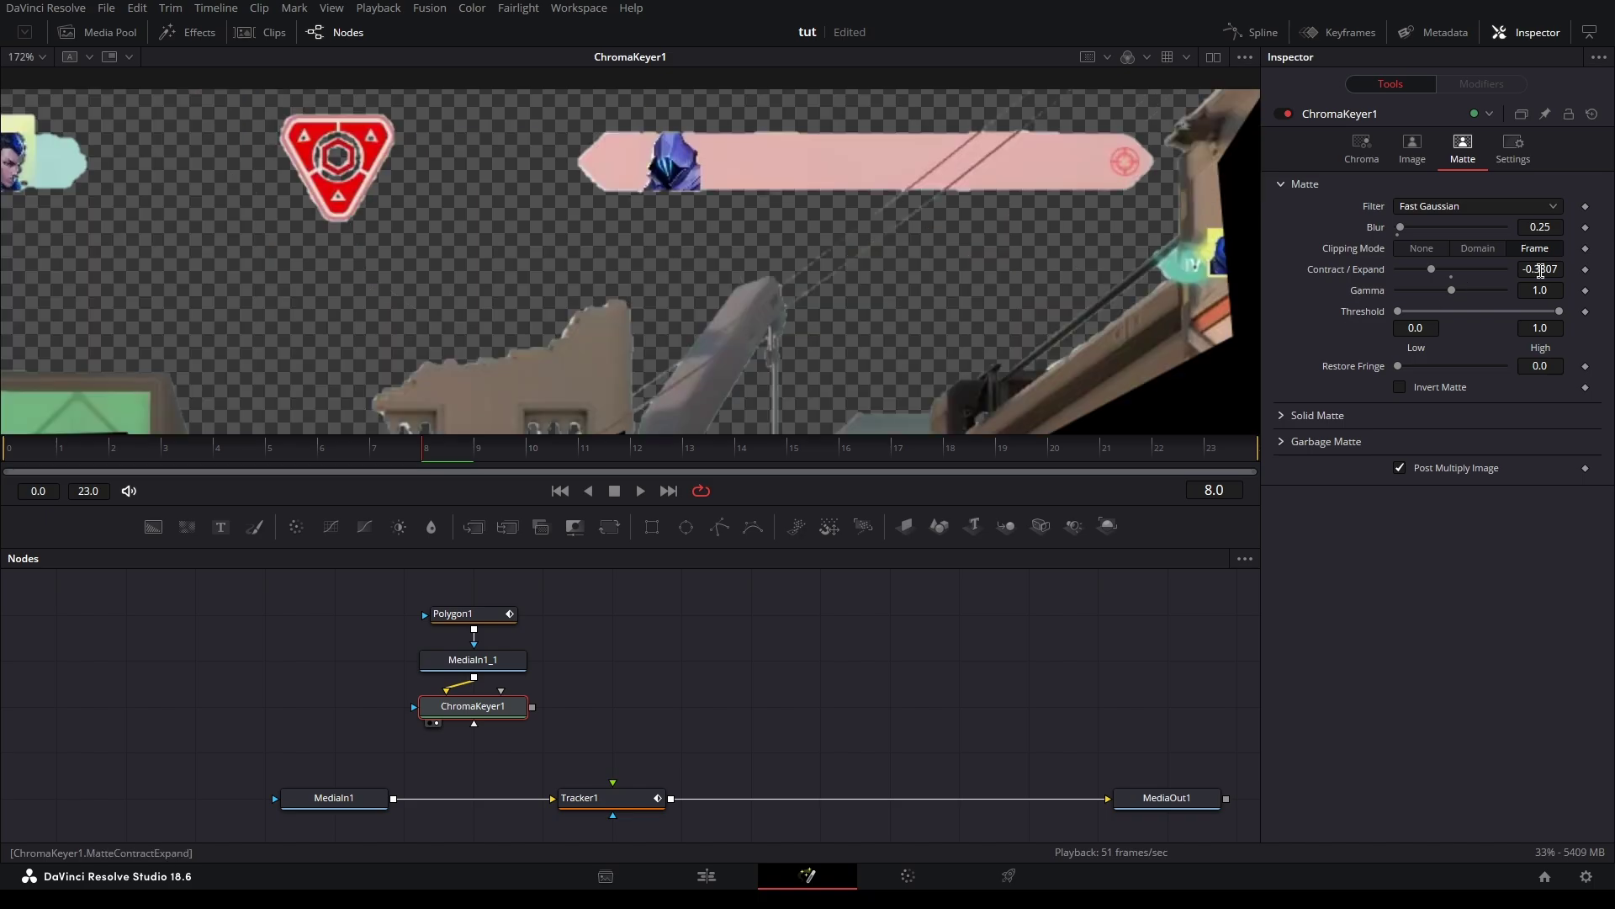
# - Go to frame 15 and invert the Chroma Keyer's matte so that only the sky is kept
pyautogui.moveTo(731, 309); pyautogui.dragTo(775, 303)
pyautogui.moveTo(1123, 184); pyautogui.dragTo(1245, 189)
pyautogui.scroll(-3, 1245, 189)
pyautogui.click(821, 459)
pyautogui.scroll(3, 949, 287)
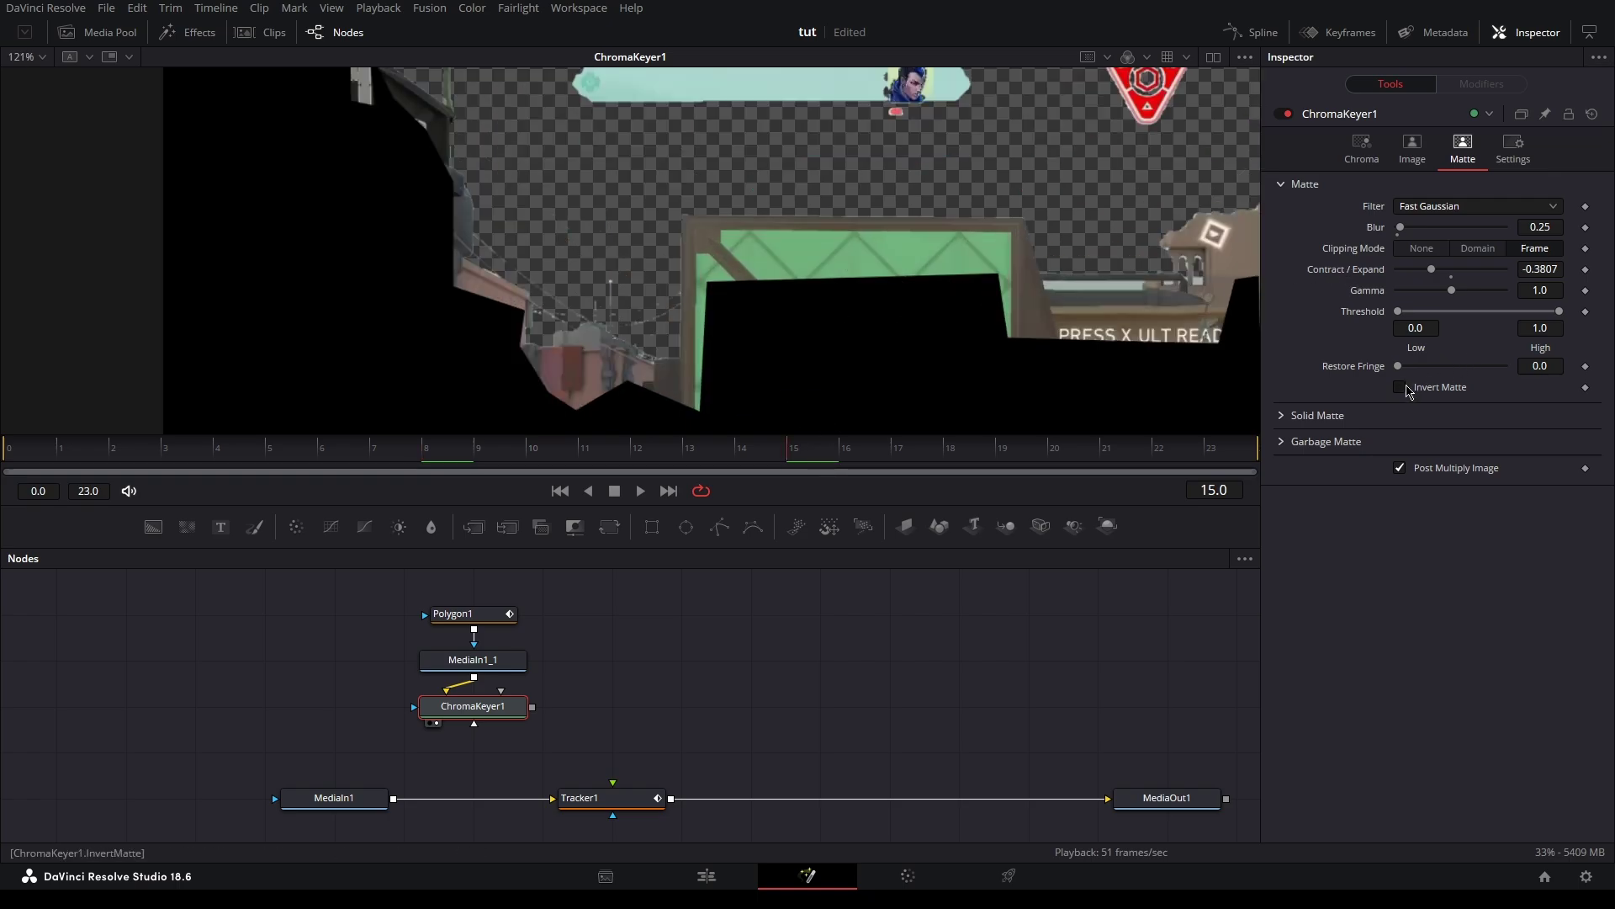
pyautogui.click(1400, 387)
pyautogui.scroll(4, 757, 177)
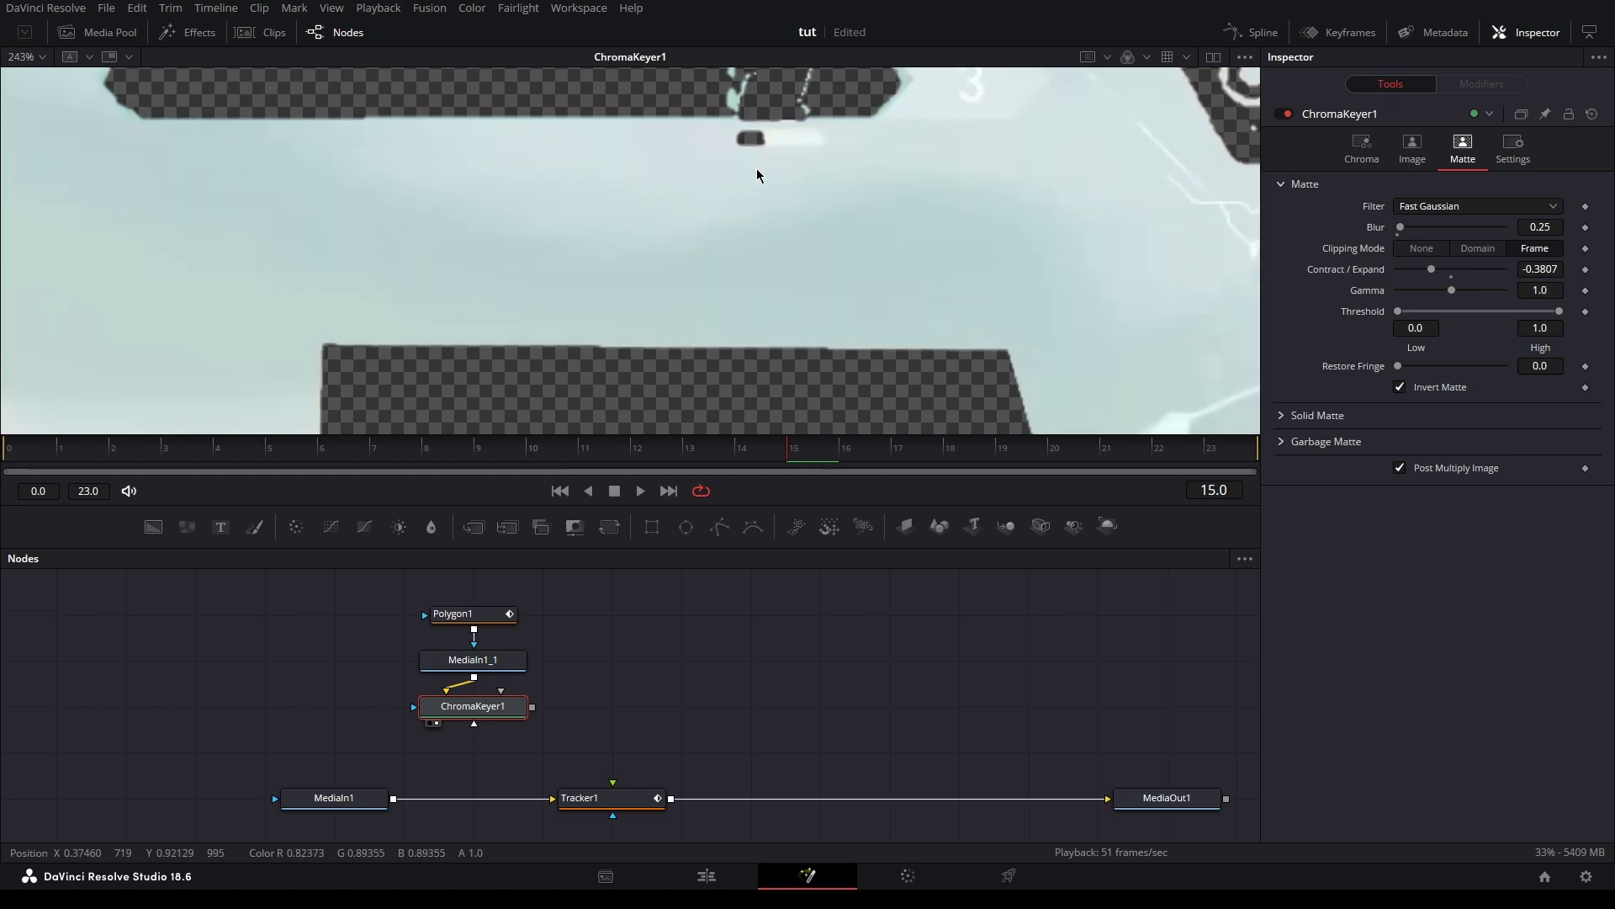
pyautogui.scroll(-4, 757, 176)
# - Connect the Chroma Keyer output to the Tracker's effect mask input and show the Chroma Keyer in the viewer
pyautogui.moveTo(531, 708); pyautogui.dragTo(599, 780)
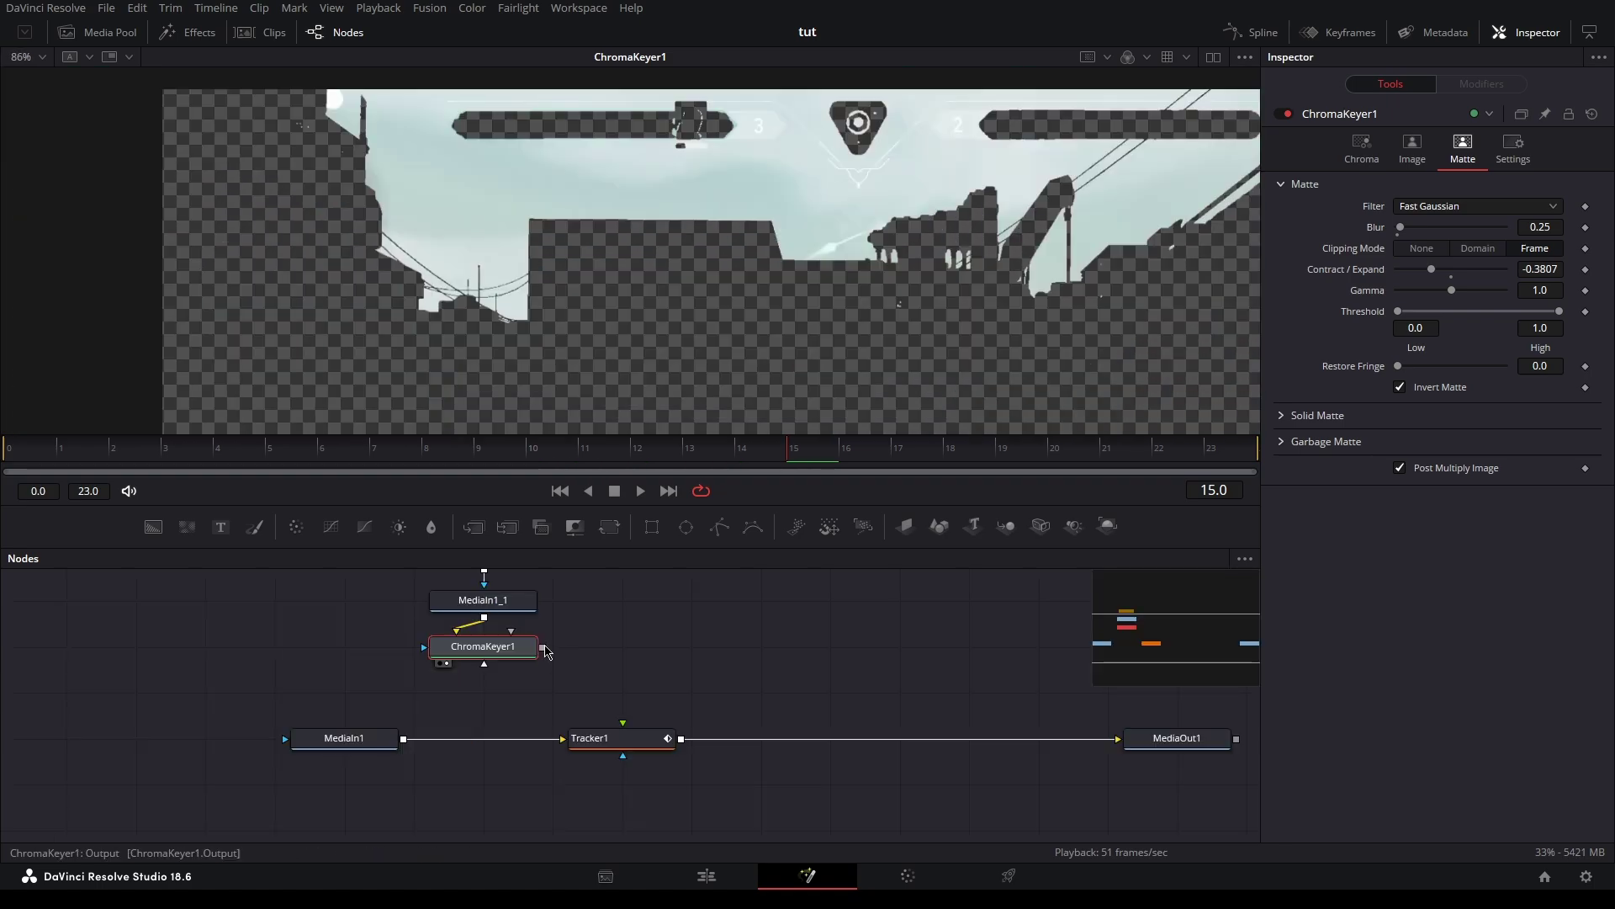
pyautogui.moveTo(545, 652); pyautogui.dragTo(628, 781)
pyautogui.click(627, 743)
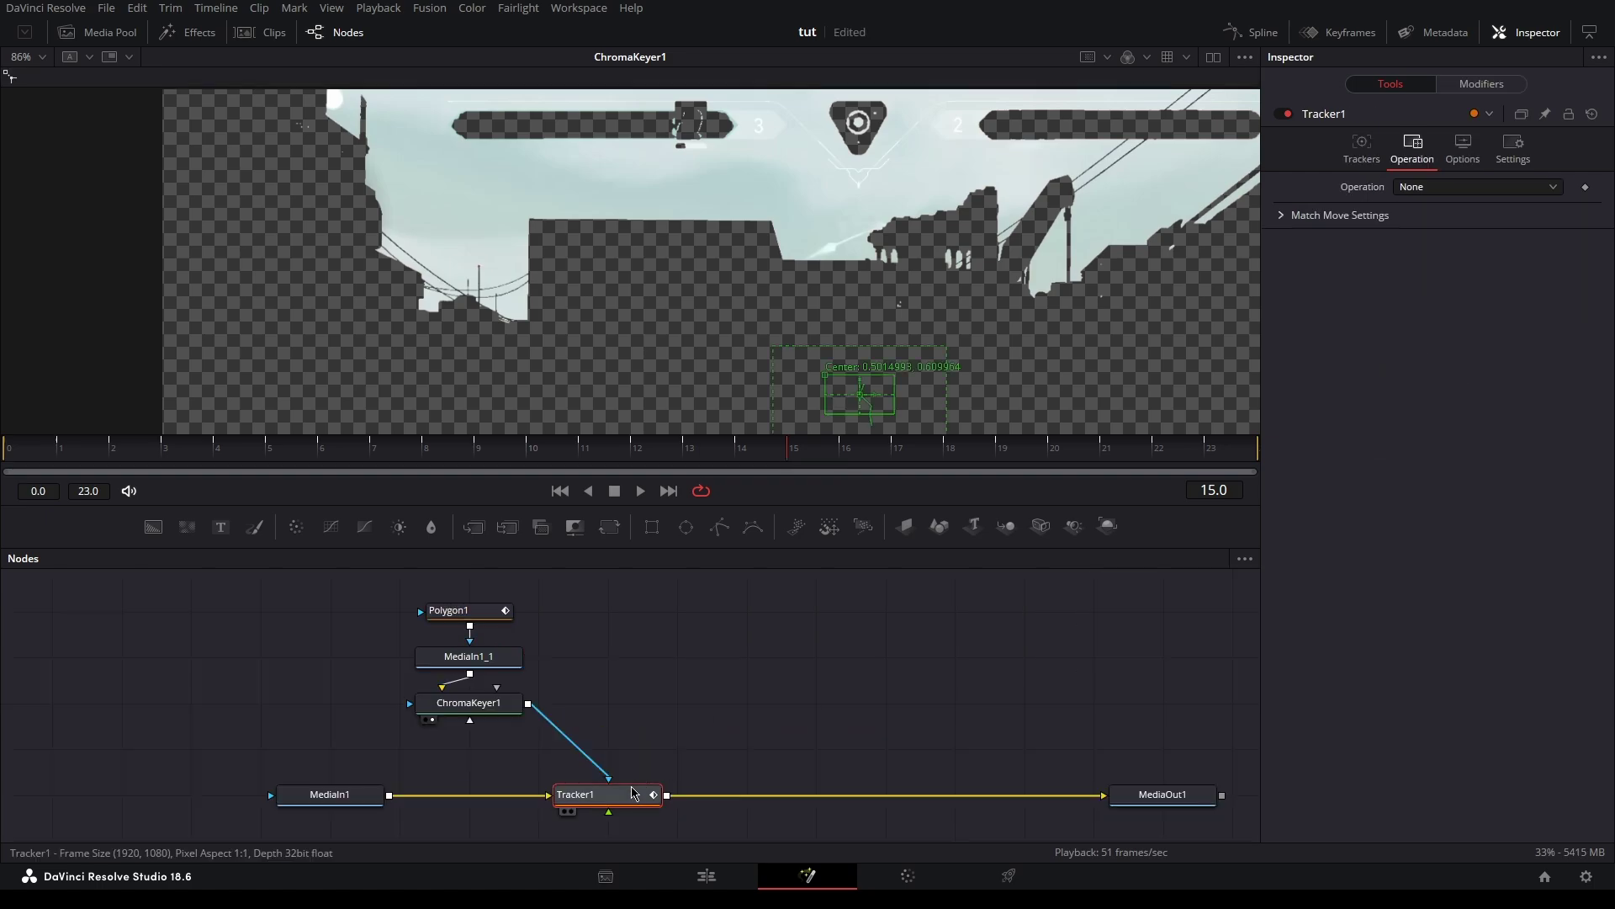
pyautogui.press('2')
pyautogui.moveTo(563, 712); pyautogui.dragTo(557, 707)
pyautogui.click(473, 698)
pyautogui.press('2')
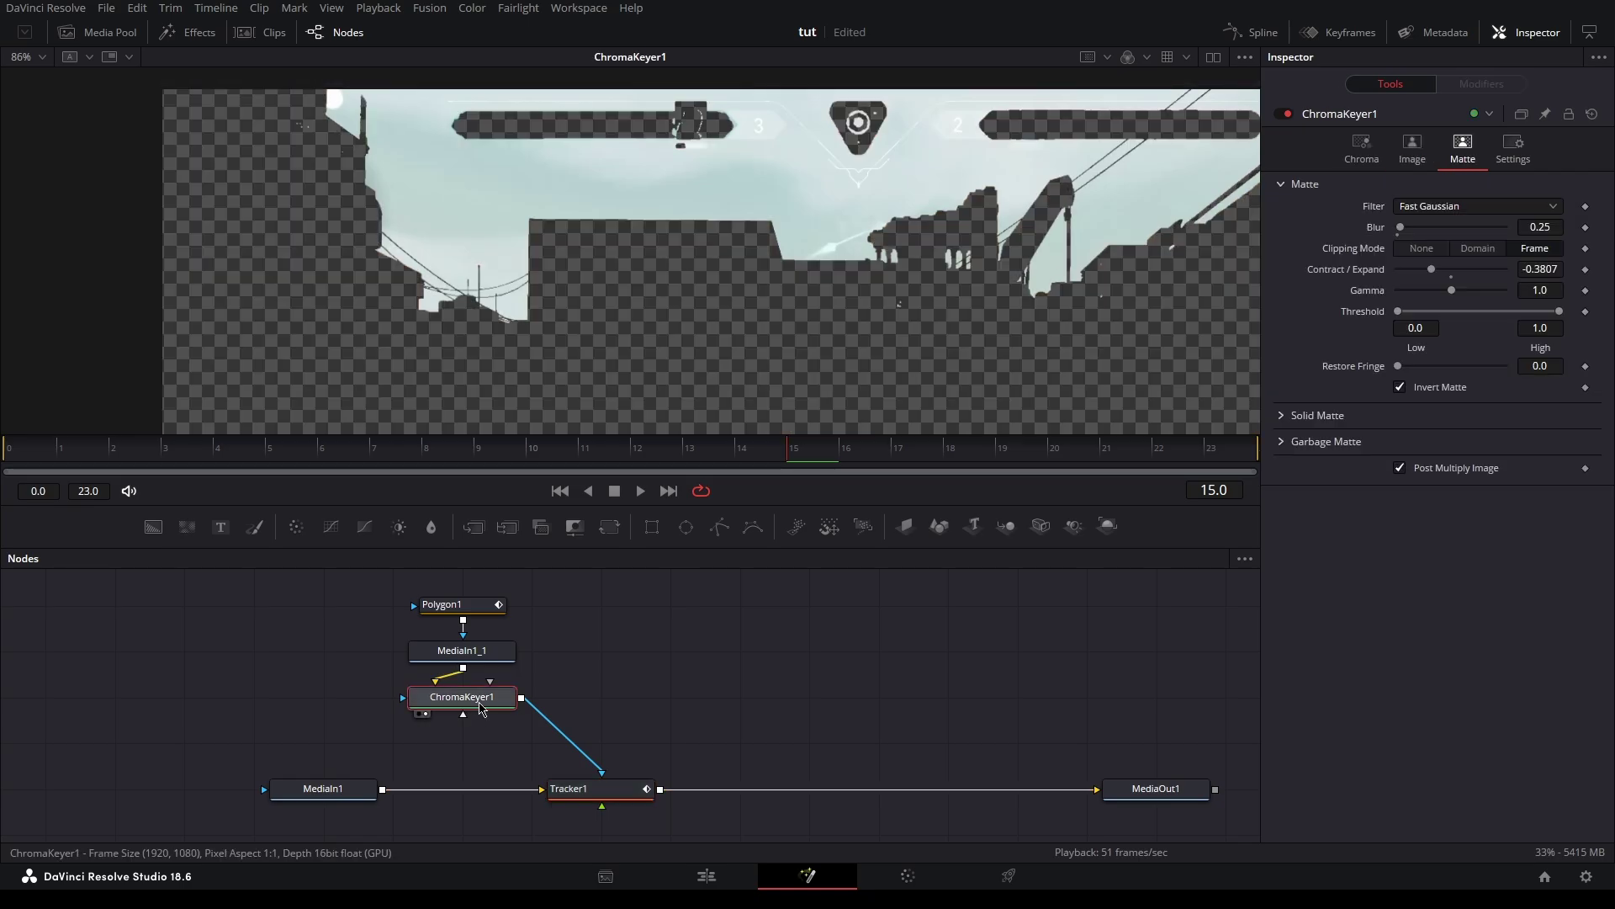
pyautogui.moveTo(692, 646); pyautogui.dragTo(676, 652)
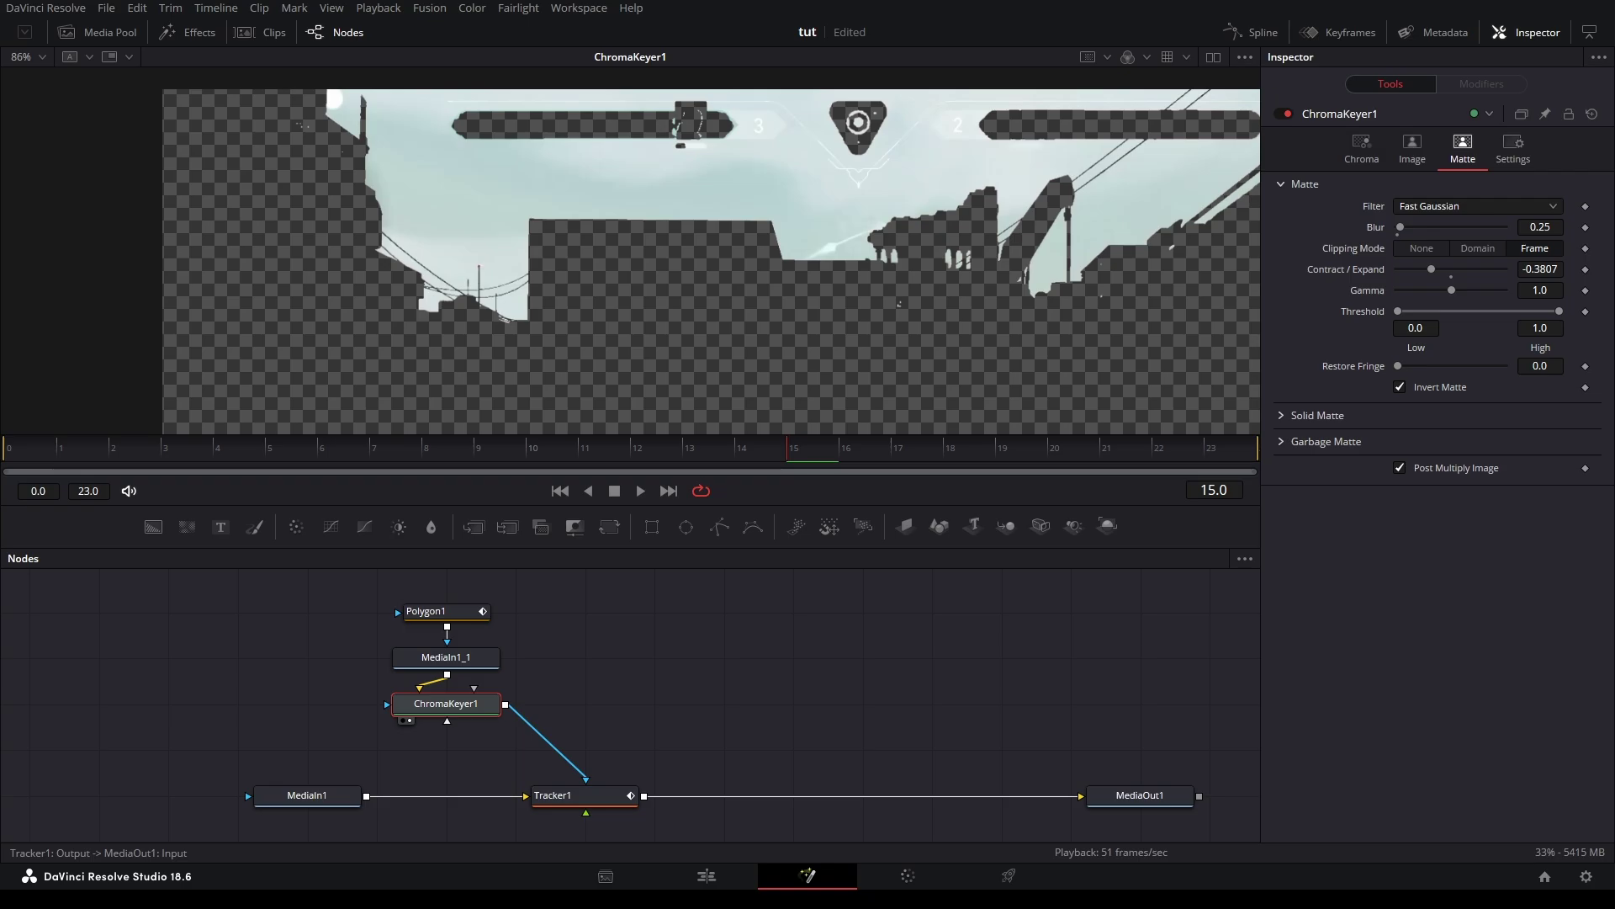
# - Add the live wallpaper cloud clip to the node graph as a new MediaIn and show it in the viewer
pyautogui.moveTo(0, 612); pyautogui.dragTo(725, 606)
pyautogui.press('2')
pyautogui.moveTo(871, 383); pyautogui.dragTo(823, 184)
pyautogui.moveTo(1071, 201); pyautogui.dragTo(915, 276)
pyautogui.scroll(2, 914, 171)
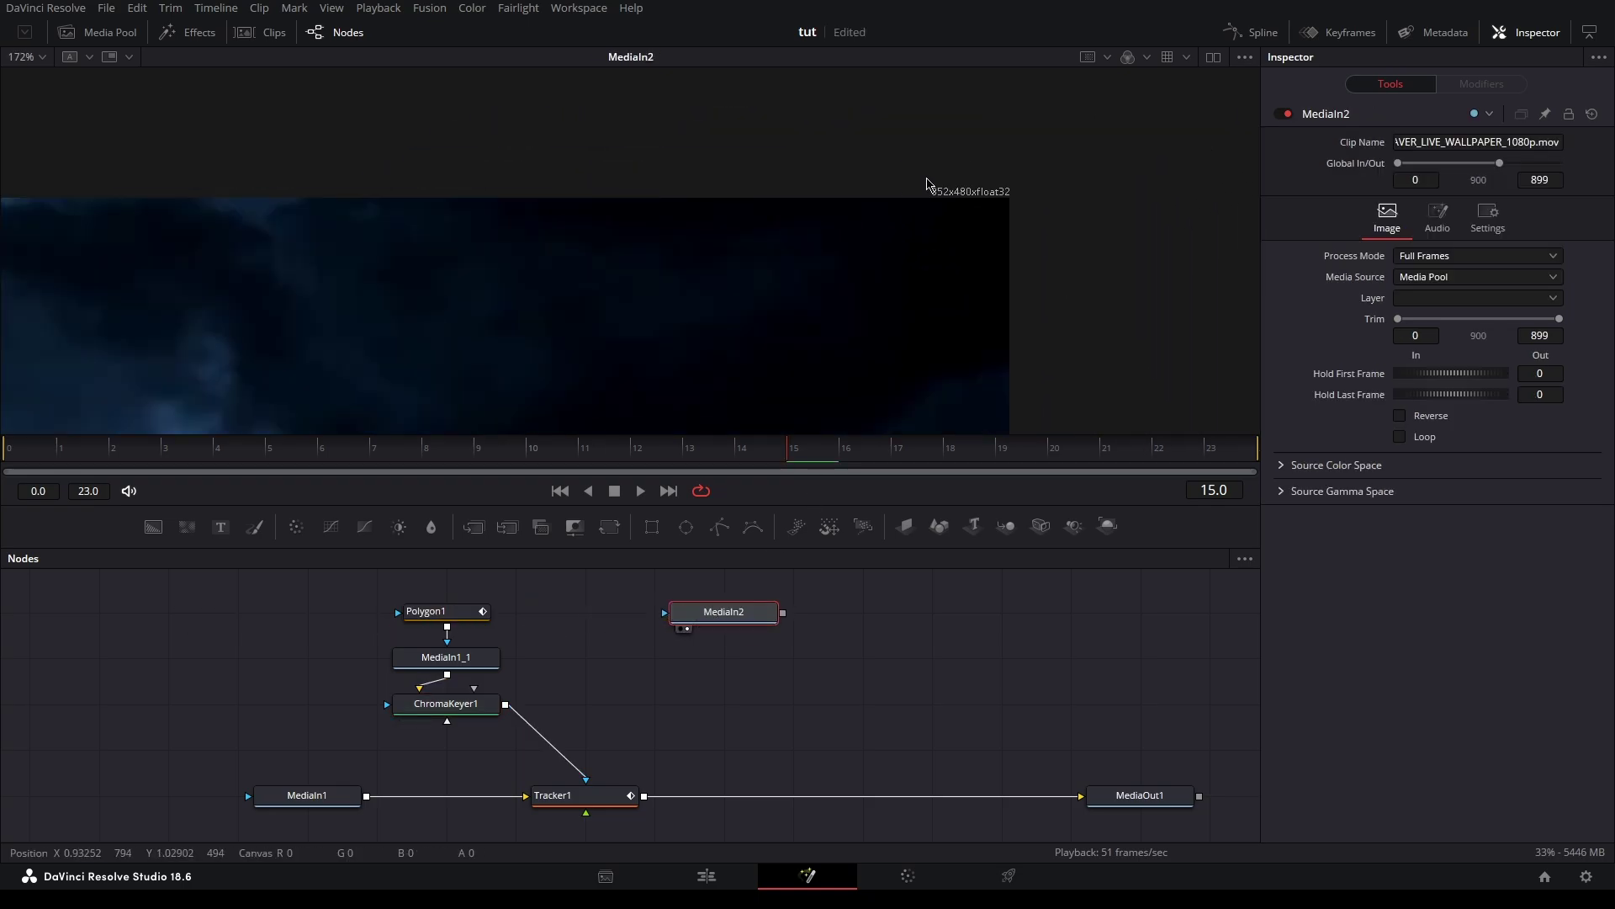
pyautogui.scroll(-3, 928, 183)
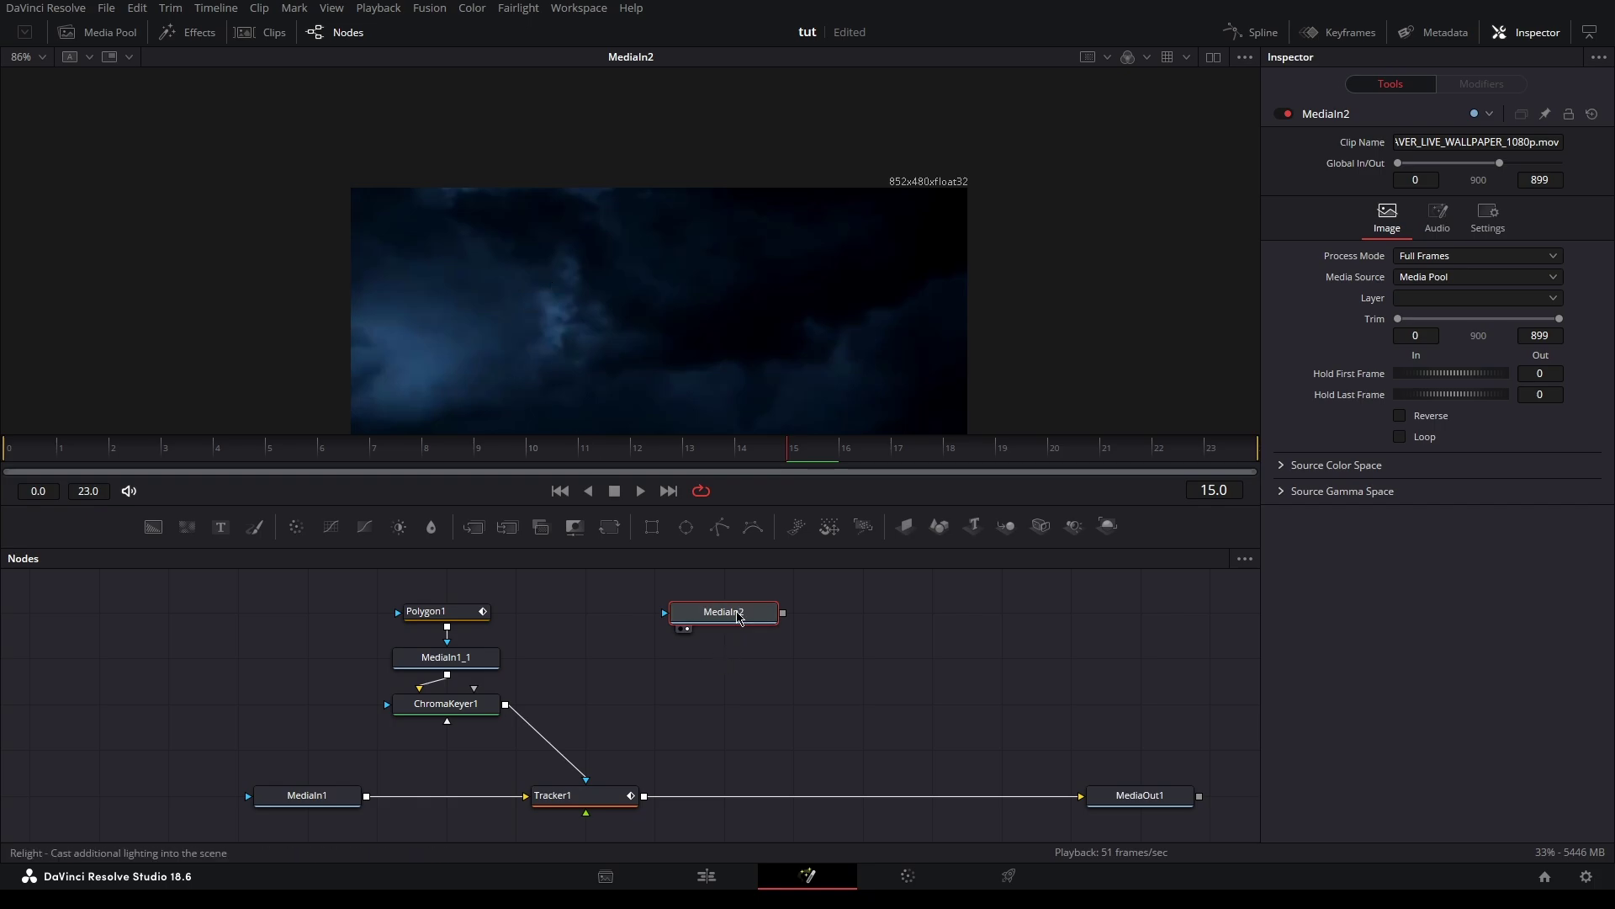
# - Add a Resize node of 1920 x 1080 after the sky clip and show it in the viewer
pyautogui.click(574, 527)
pyautogui.press('2')
pyautogui.moveTo(873, 621); pyautogui.dragTo(736, 666)
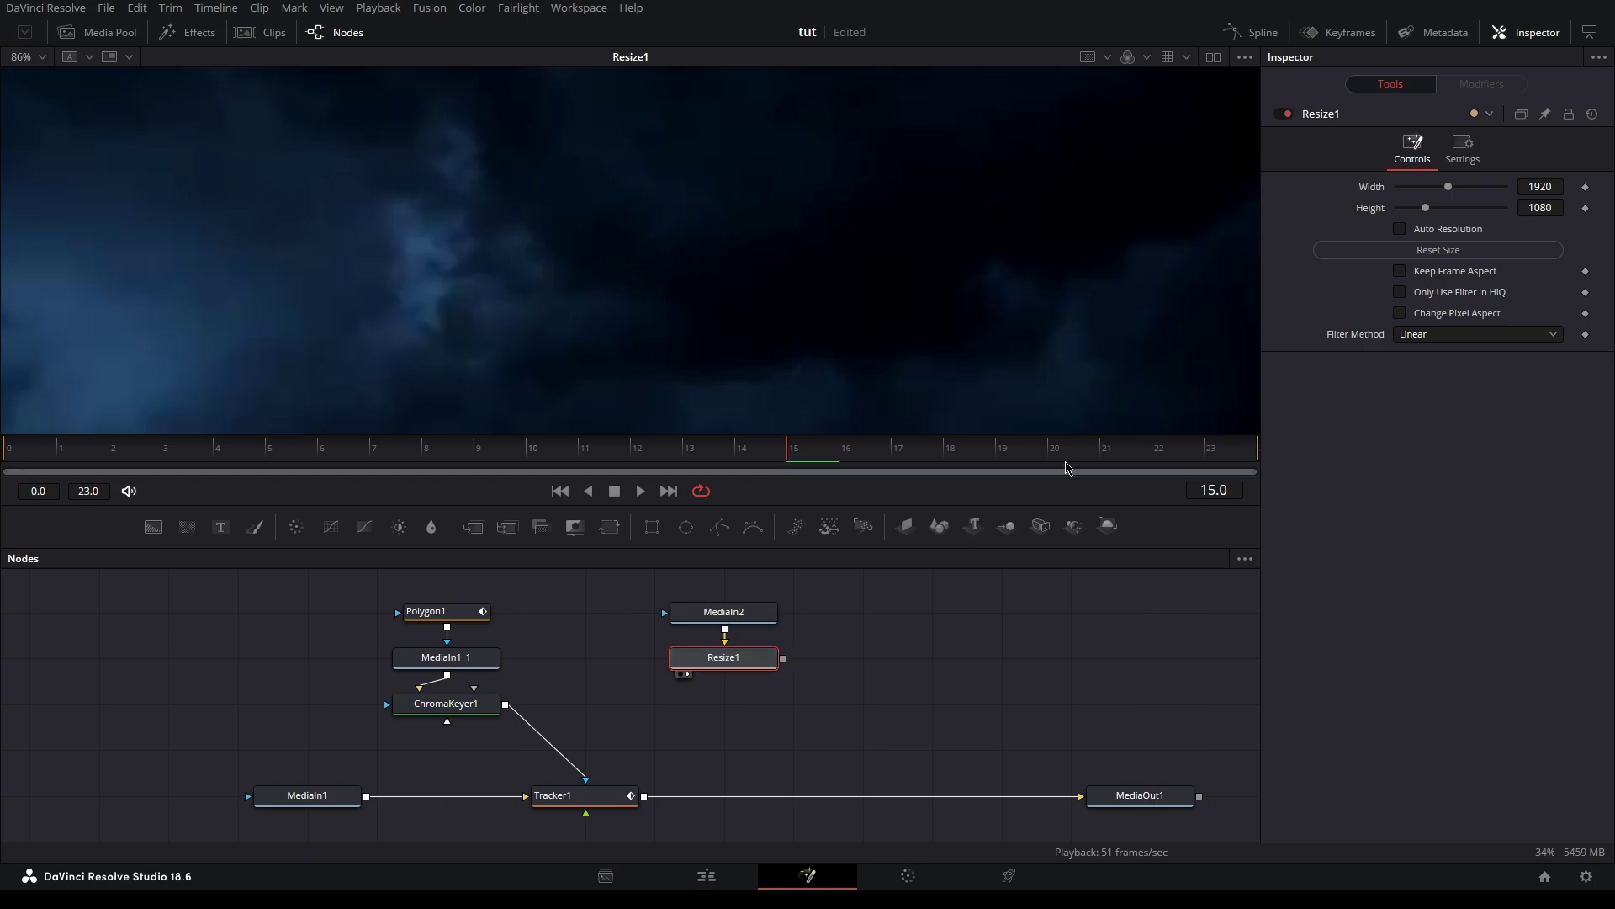
# - Compare the frame size of the original sky clip with that of the Resize output
pyautogui.scroll(-2, 931, 226)
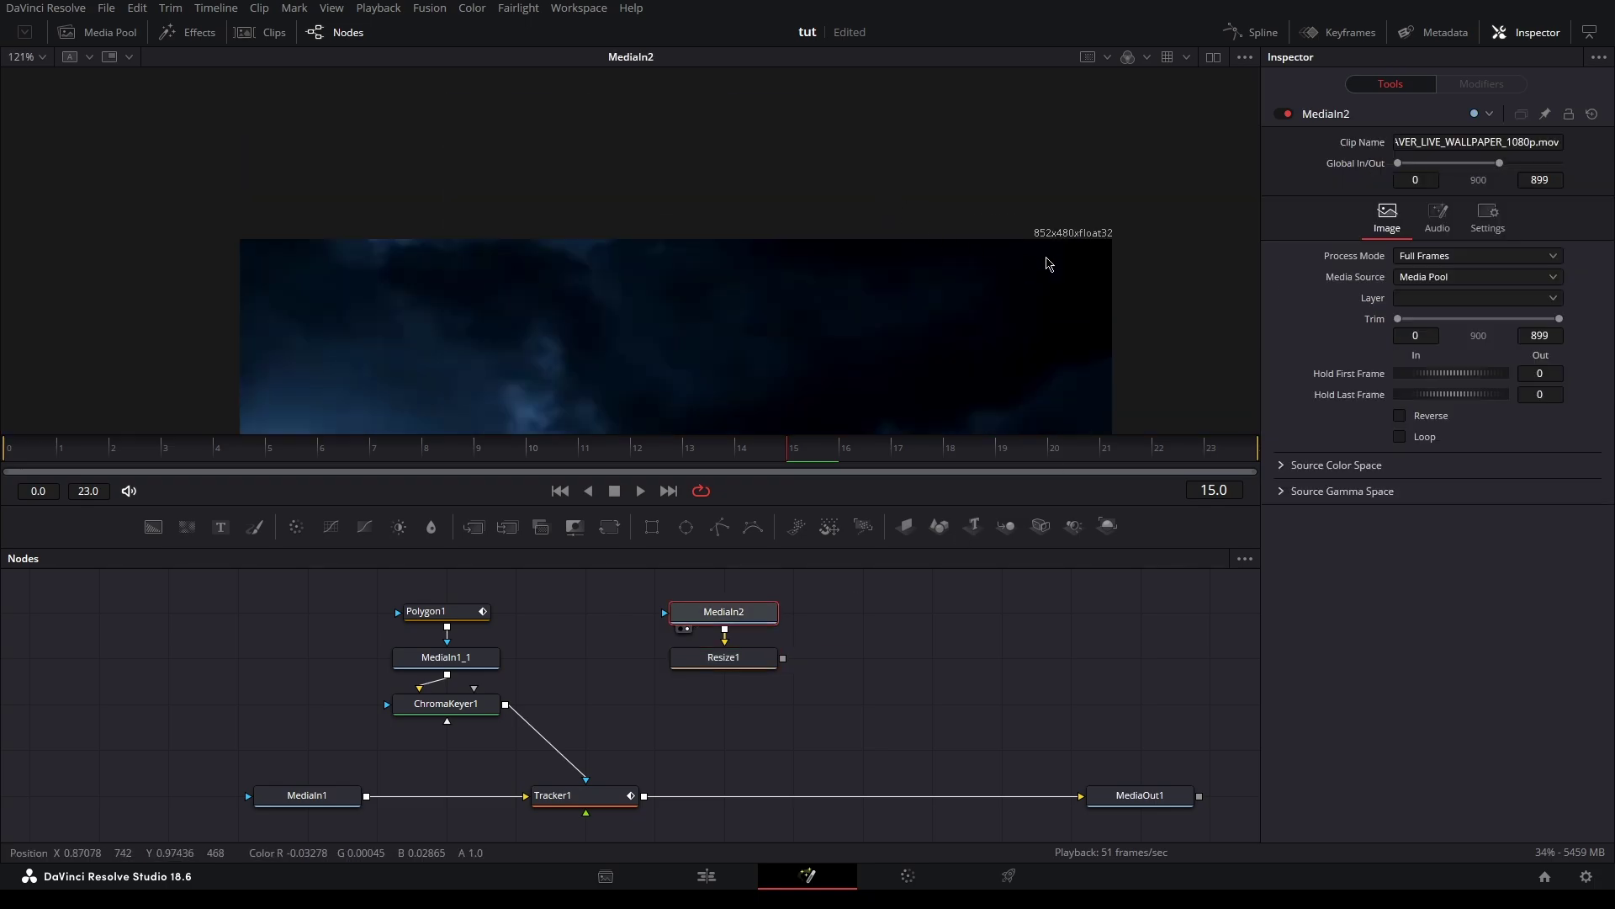
pyautogui.moveTo(1048, 264); pyautogui.dragTo(1016, 257)
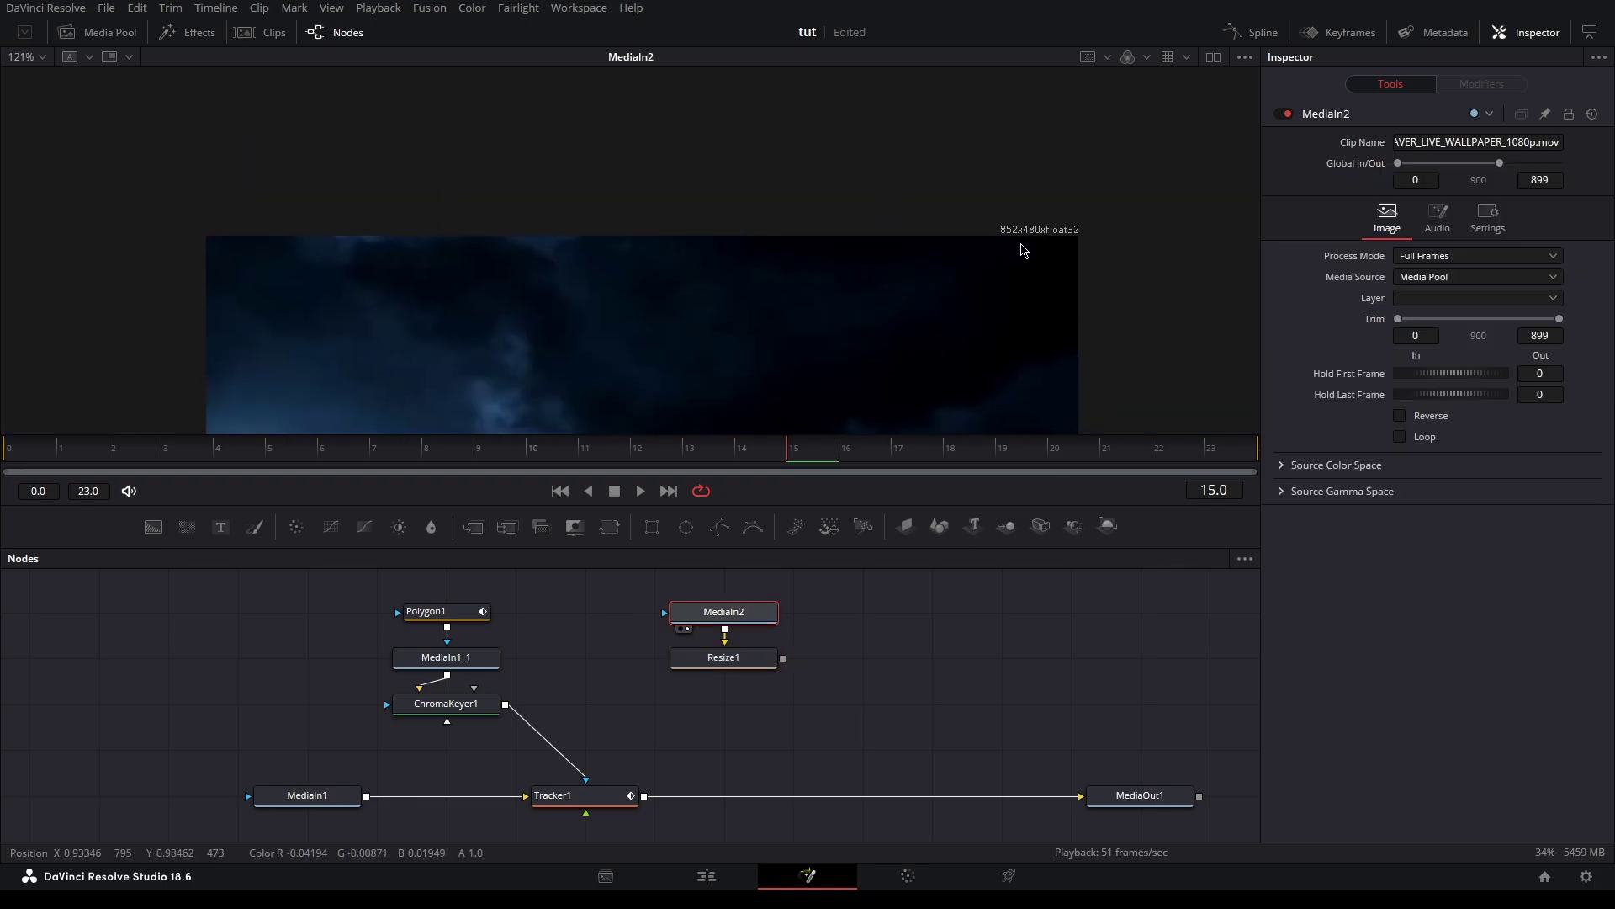
pyautogui.click(736, 663)
pyautogui.scroll(-5, 1117, 244)
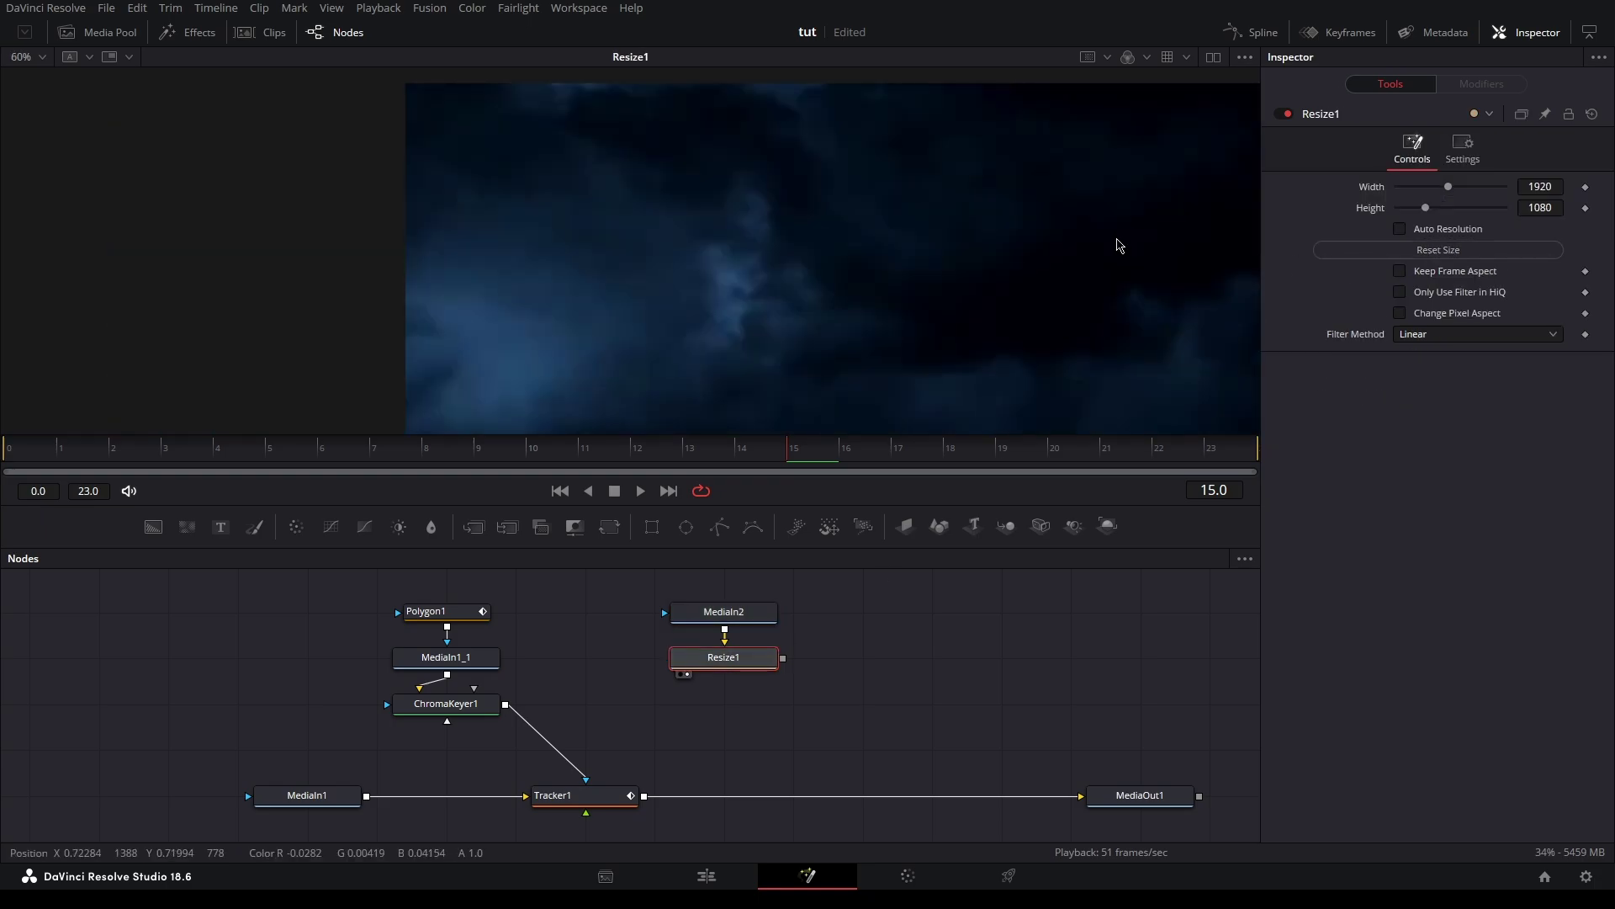
pyautogui.scroll(2, 1041, 266)
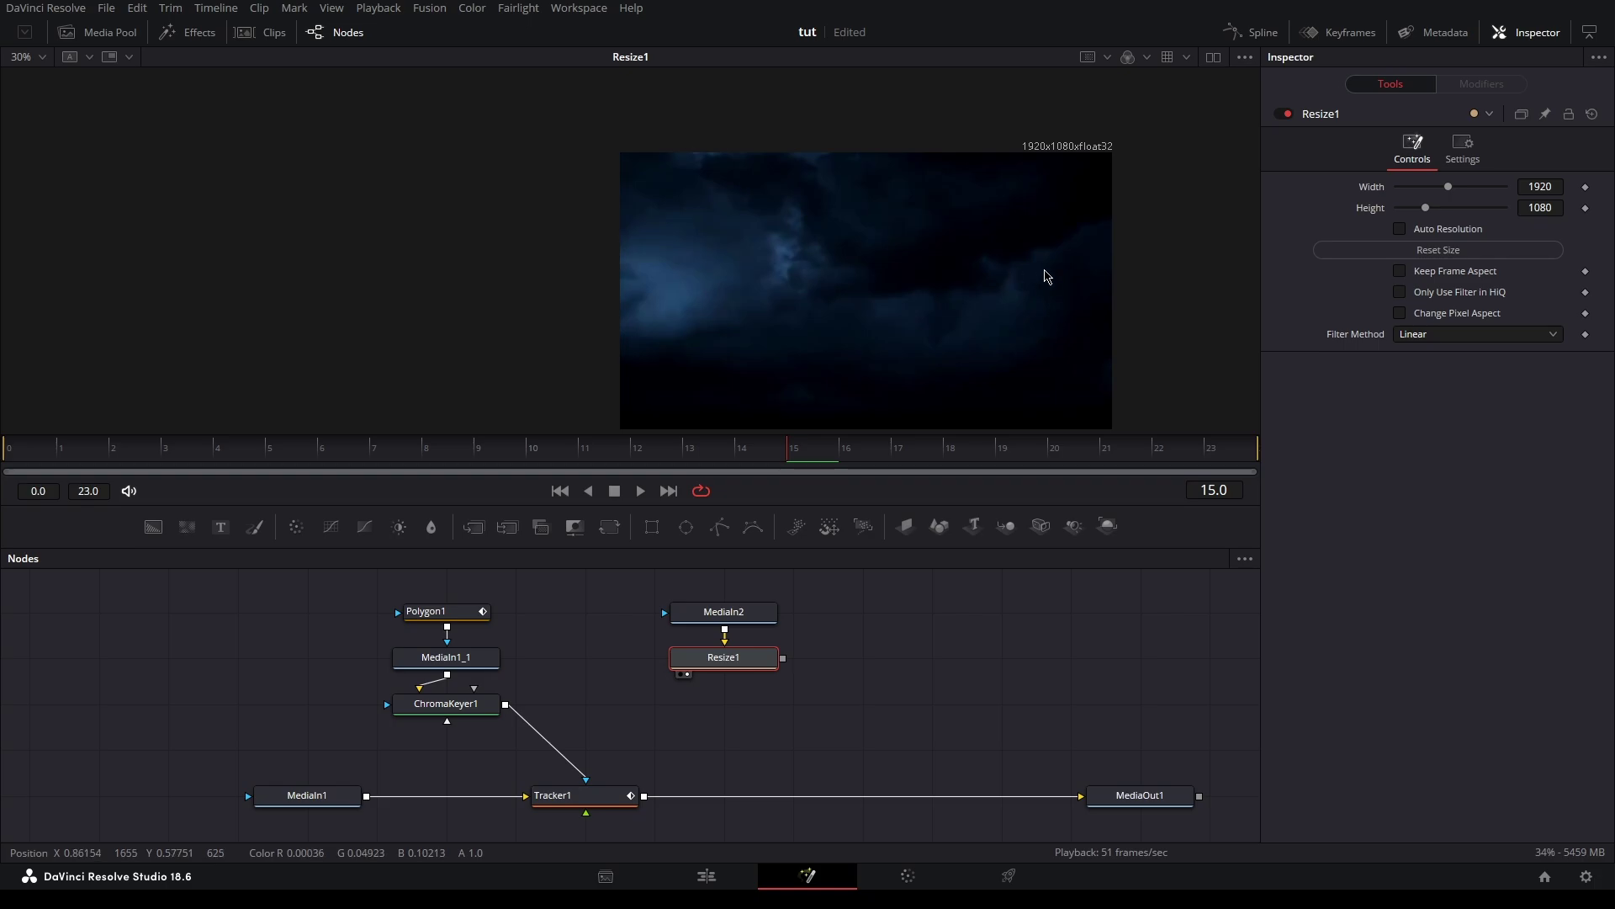
pyautogui.moveTo(1041, 267); pyautogui.dragTo(905, 240)
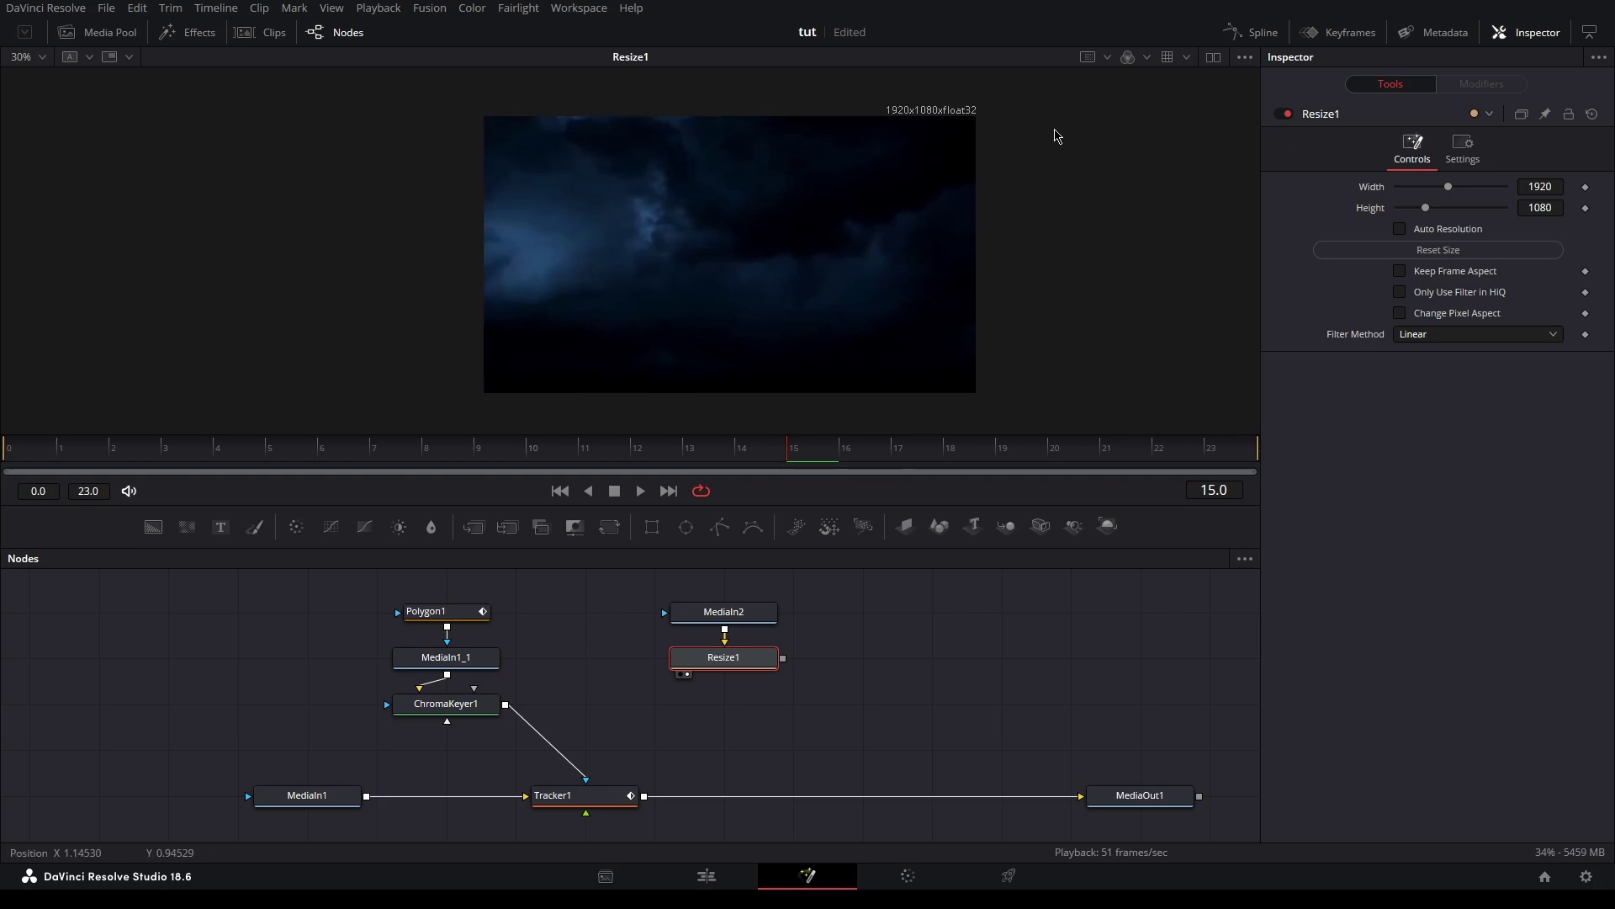
pyautogui.moveTo(826, 595); pyautogui.dragTo(672, 691)
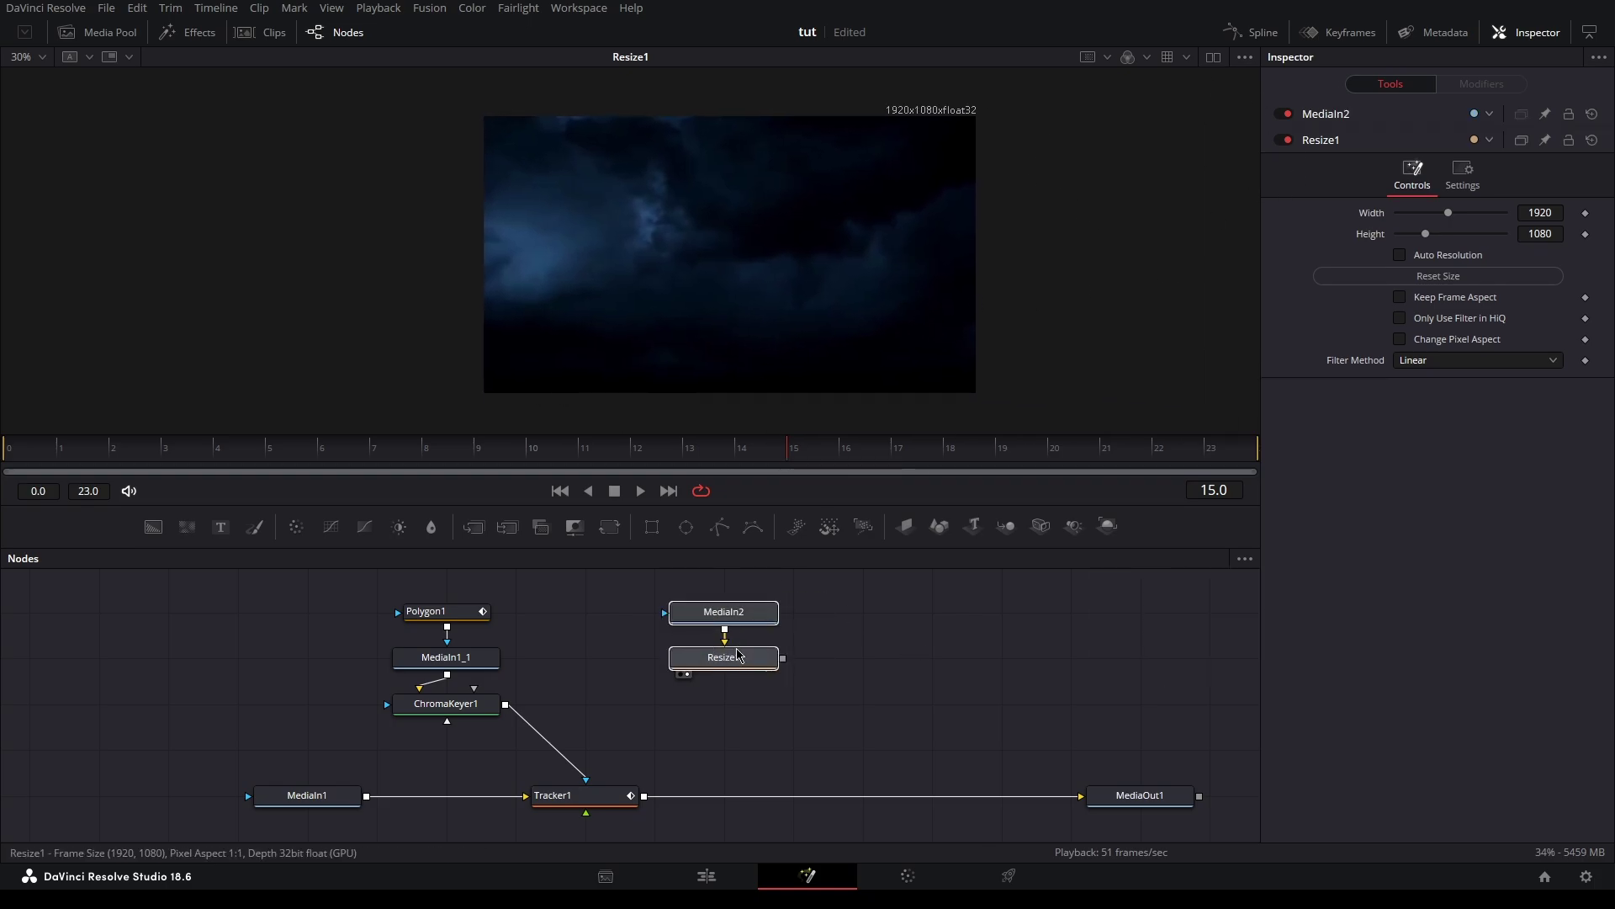
pyautogui.click(748, 613)
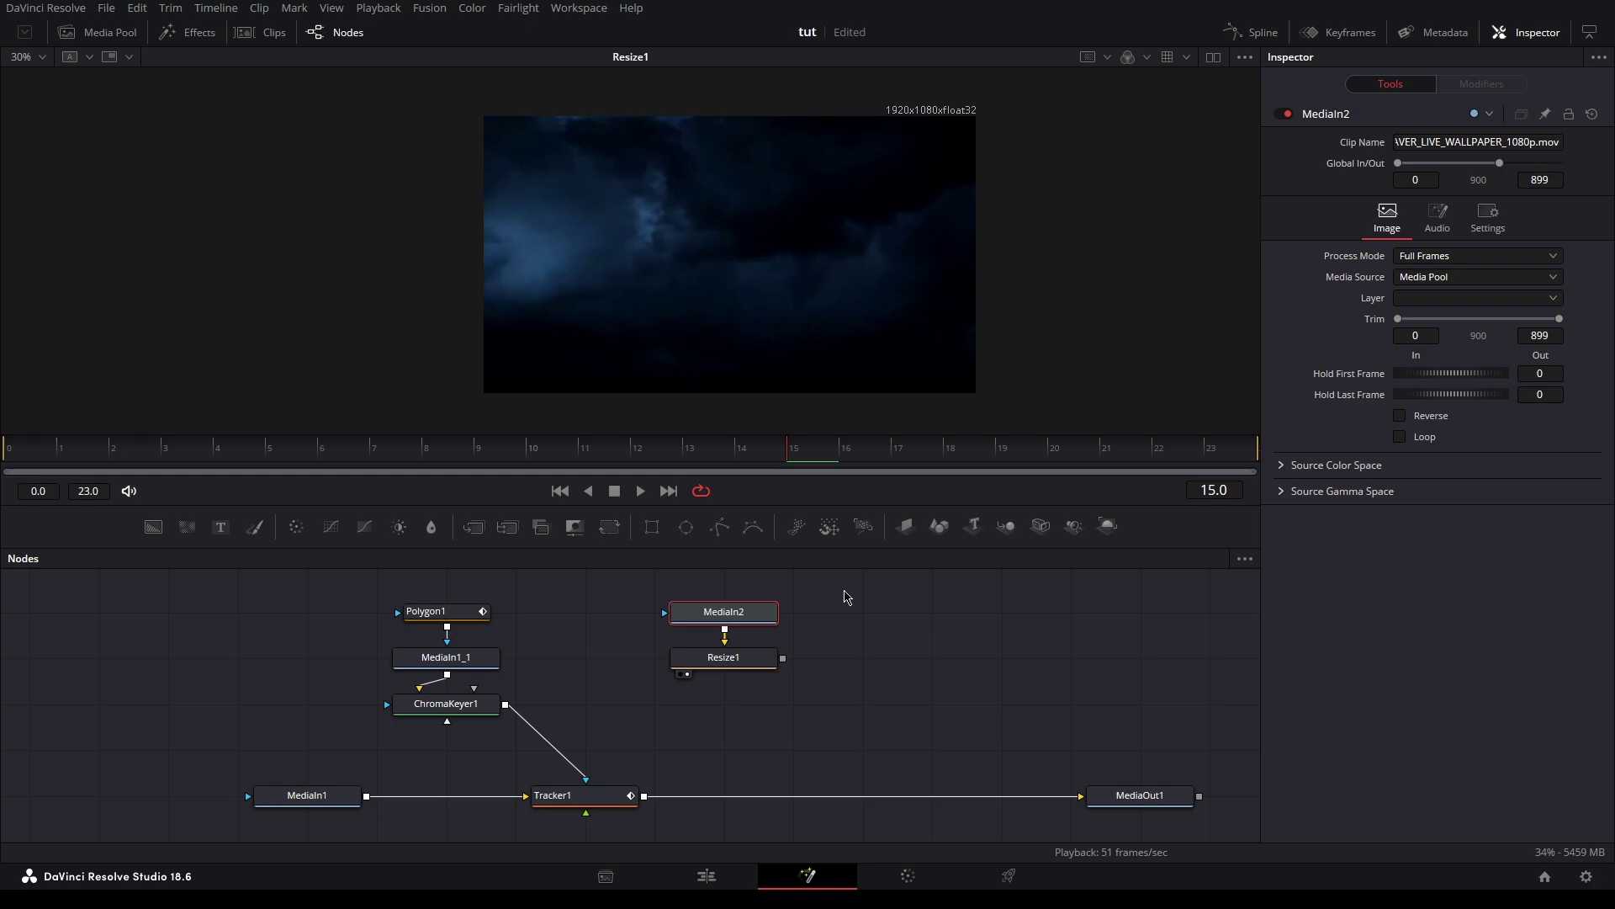
# - Add a Color Corrector after the Resize node and tint the sky orange-red at strength 0.9046
pyautogui.click(724, 657)
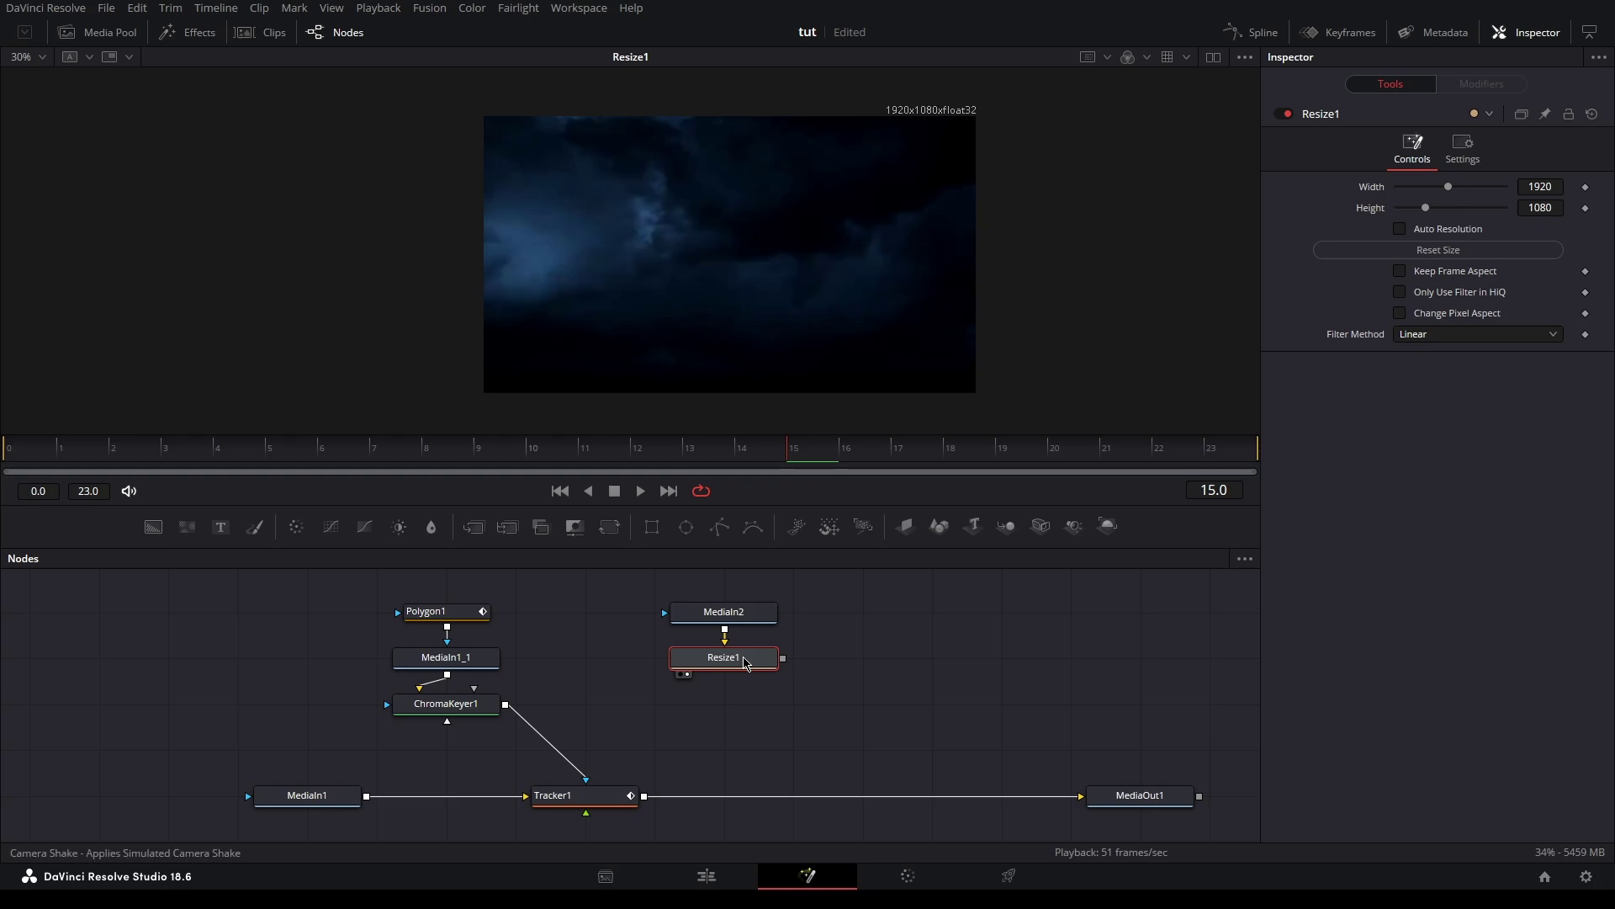
pyautogui.click(296, 526)
pyautogui.moveTo(1482, 307); pyautogui.dragTo(1518, 307)
pyautogui.press('1')
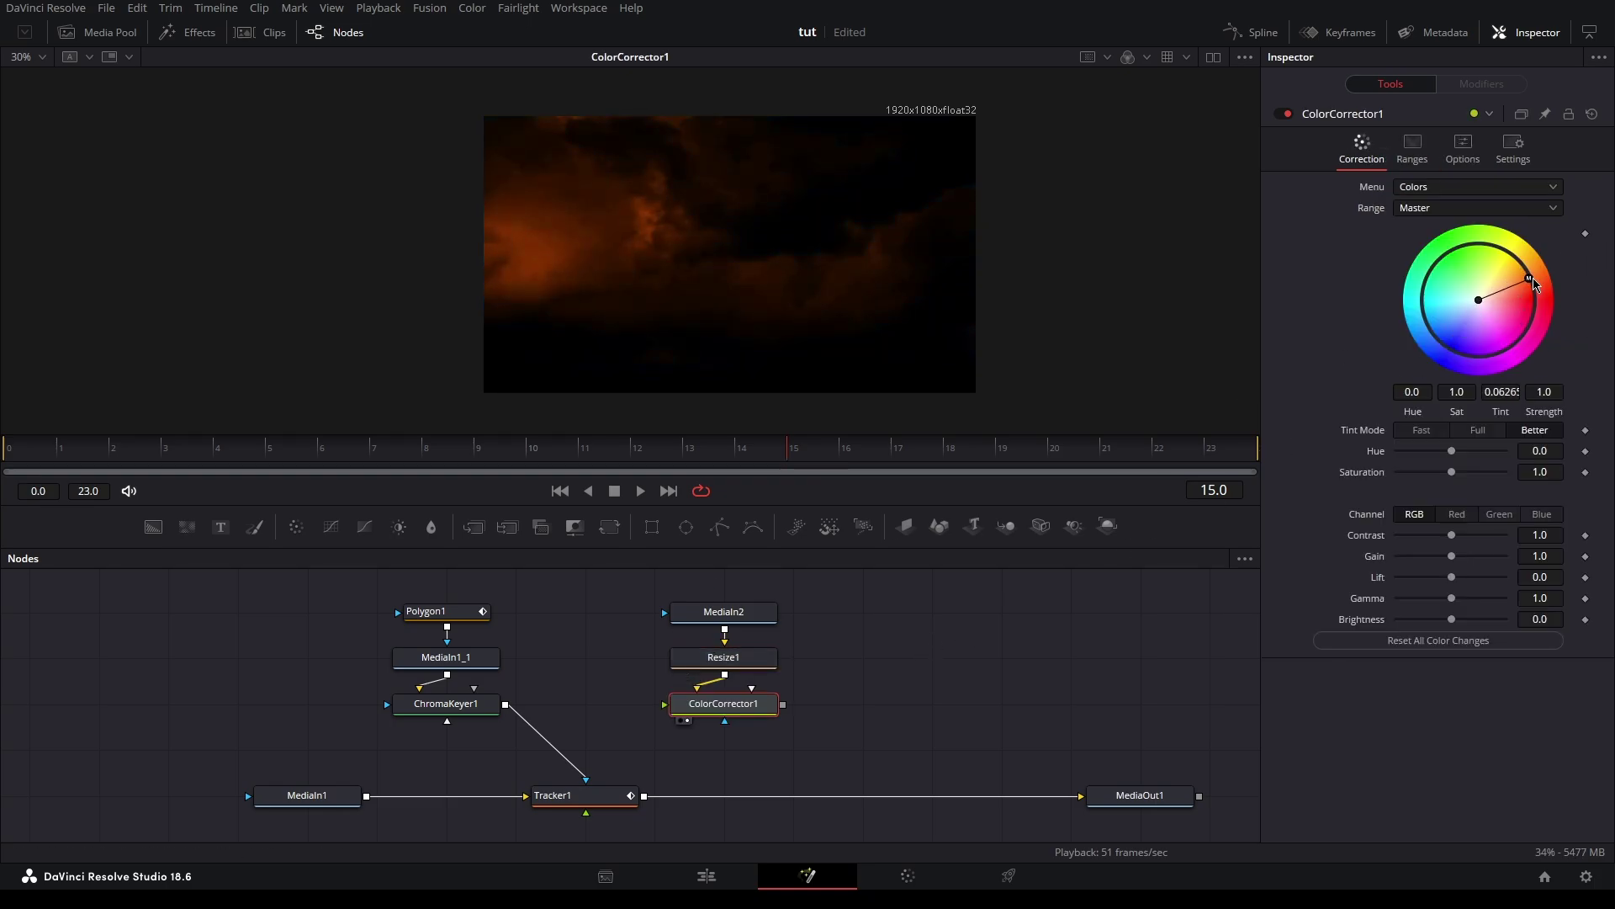
pyautogui.keyDown('alt'); pyautogui.click(729, 705); pyautogui.keyUp('alt')
pyautogui.moveTo(729, 705); pyautogui.dragTo(713, 671)
# - Add a Transform node after the Color Corrector and connect its output to the Tracker's foreground input
pyautogui.click(716, 663)
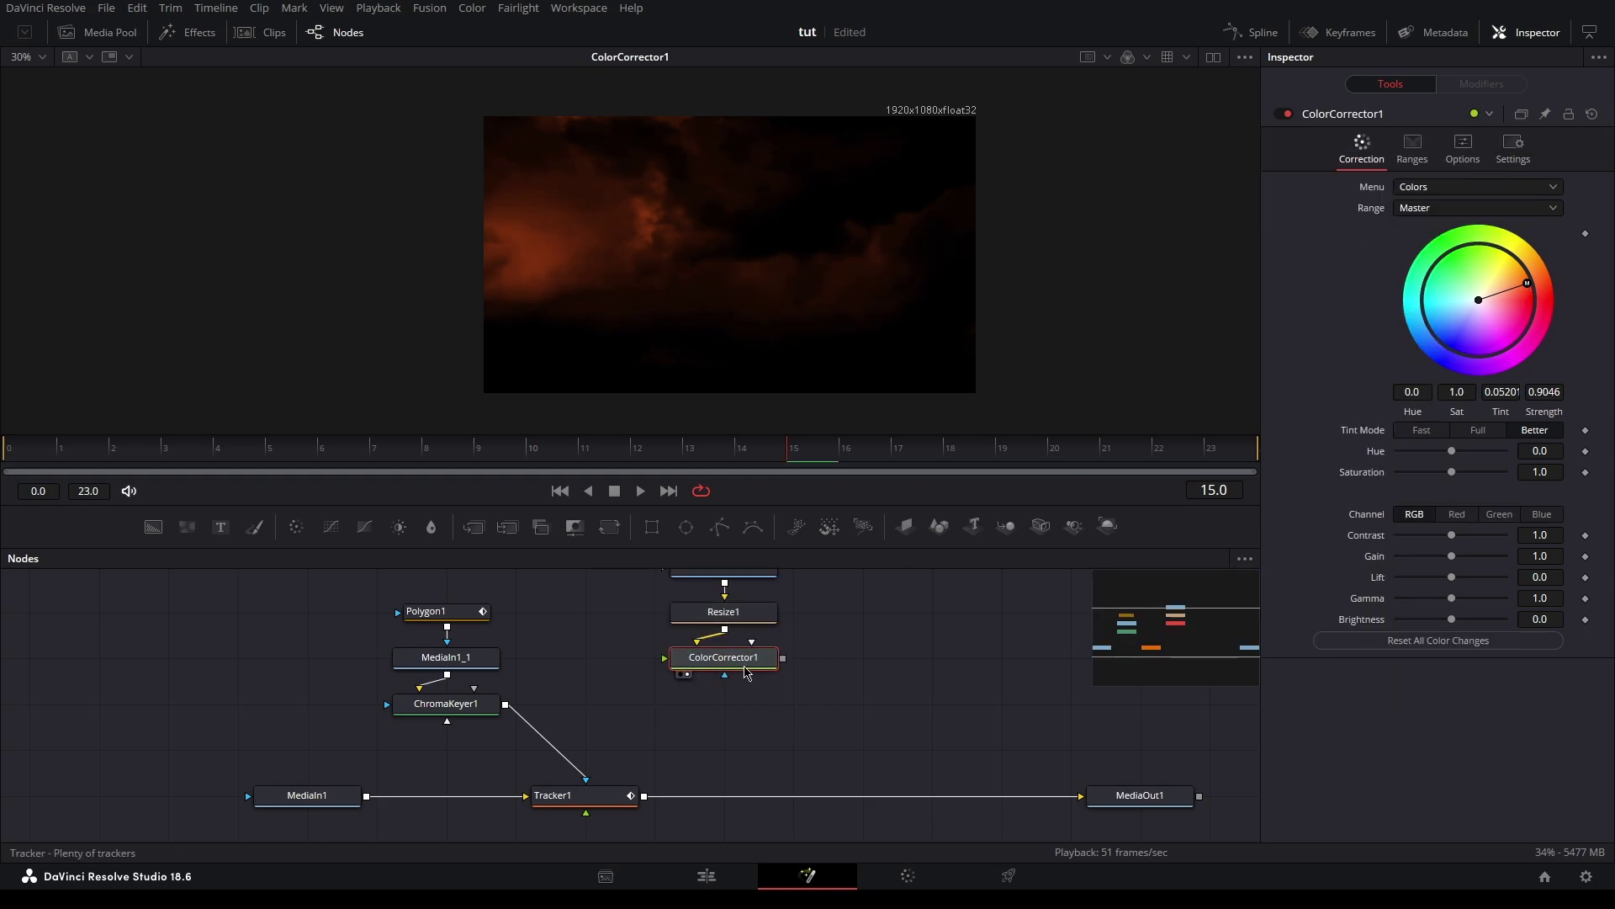
pyautogui.click(610, 526)
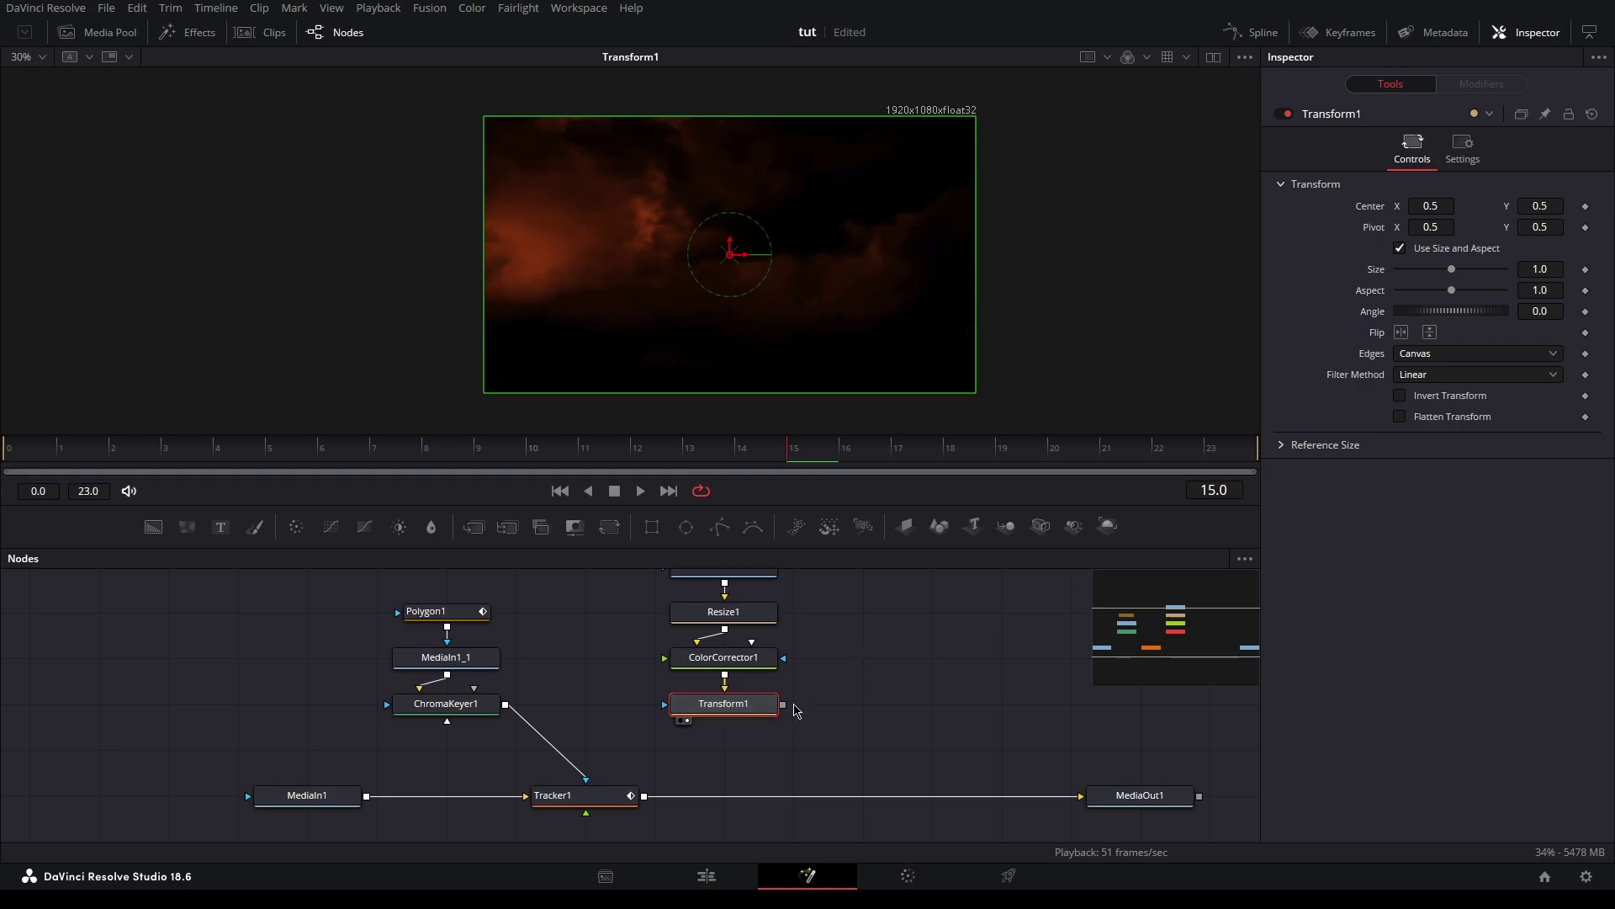
pyautogui.moveTo(782, 704); pyautogui.dragTo(600, 806)
pyautogui.click(602, 804)
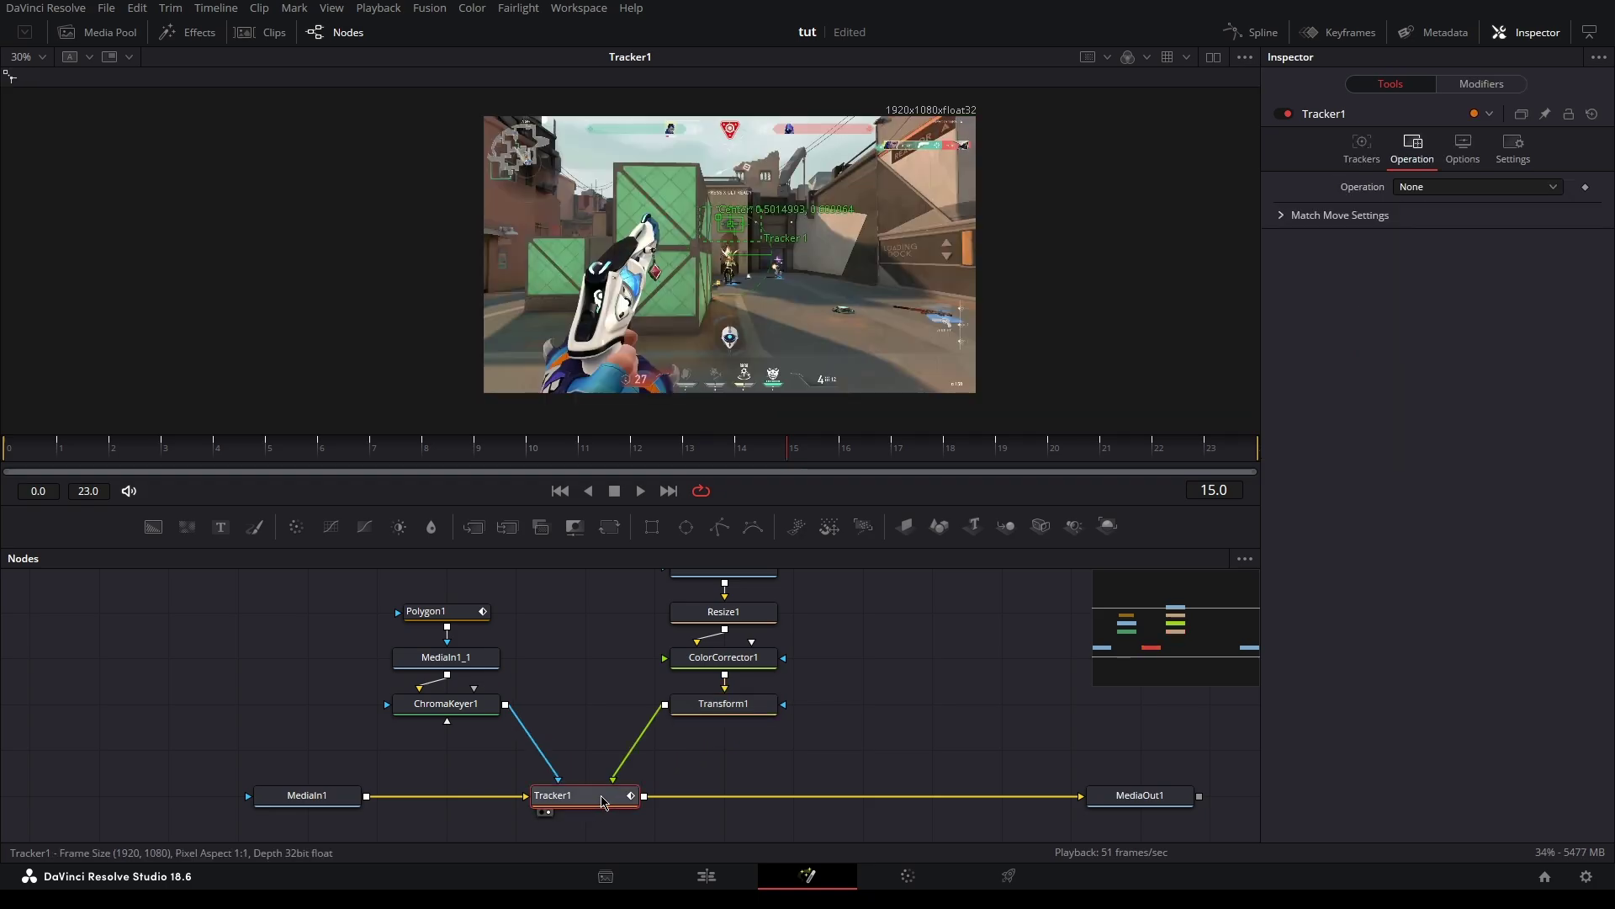
# - Set the Tracker's operation to Match Move with the foreground merged over the background, and check the new sky in the composite
pyautogui.scroll(-1, 737, 687)
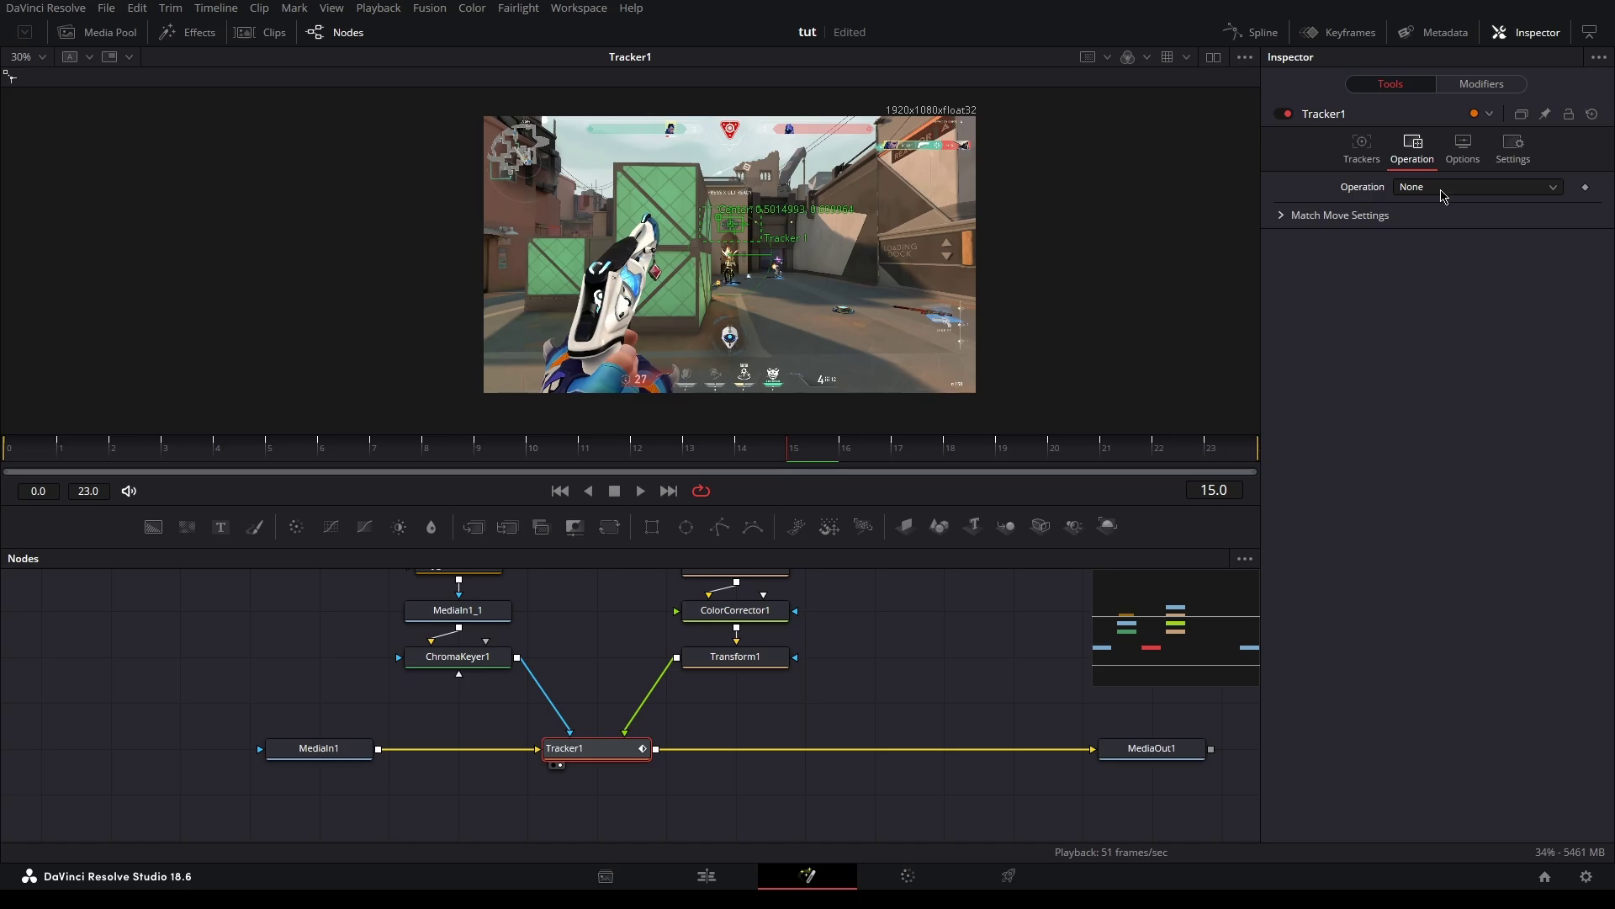
pyautogui.click(1440, 231)
pyautogui.scroll(2, 636, 153)
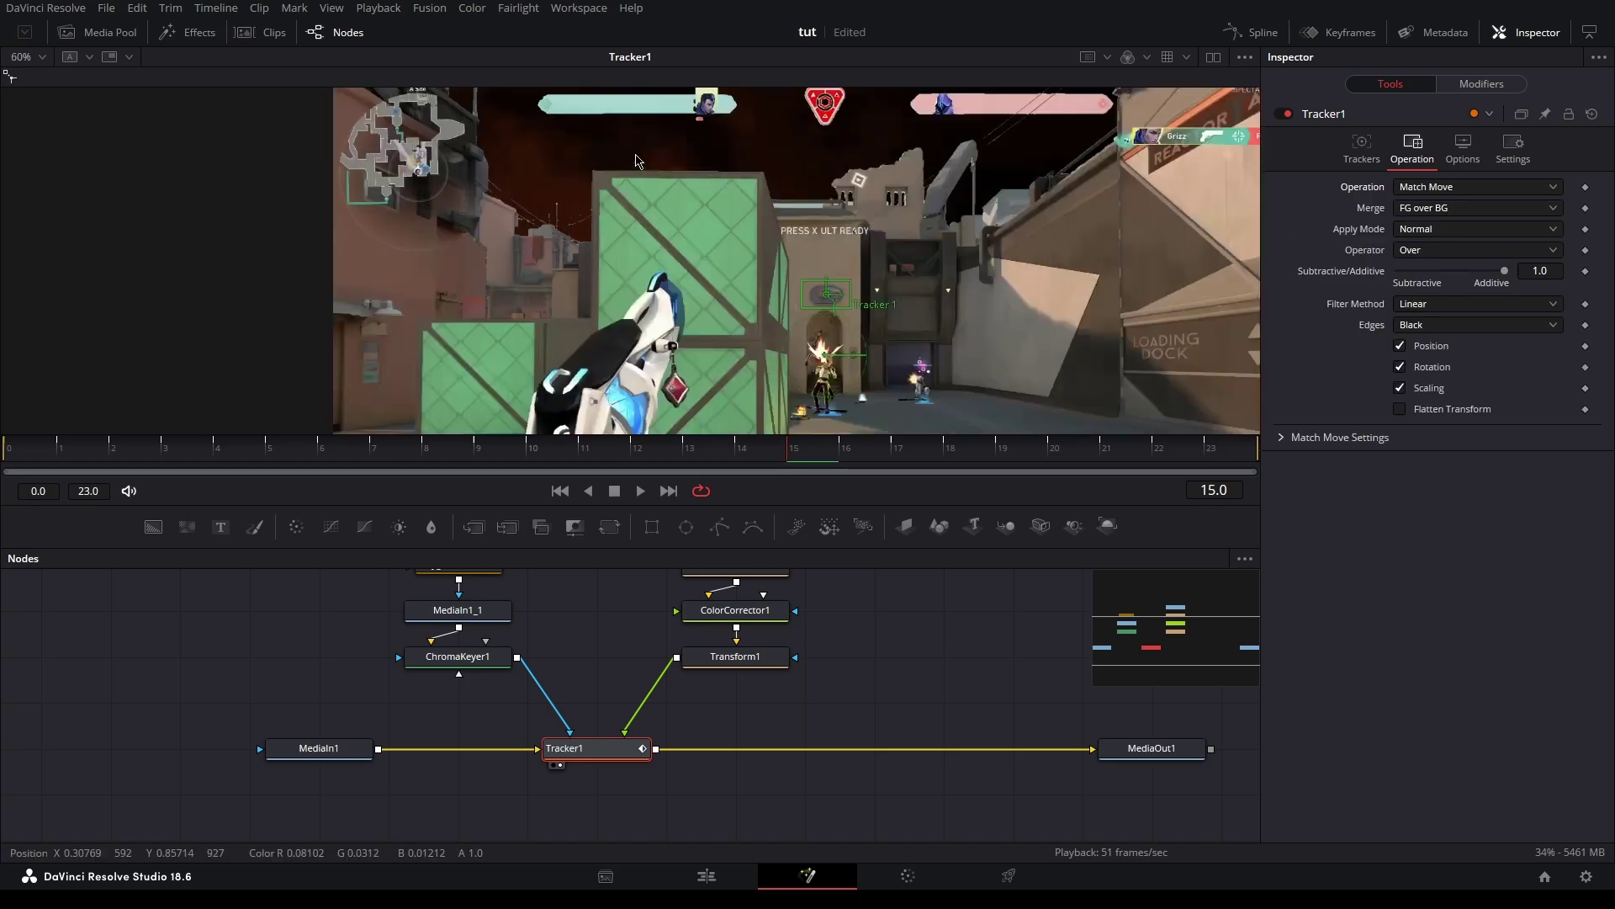
pyautogui.moveTo(649, 91); pyautogui.dragTo(637, 150)
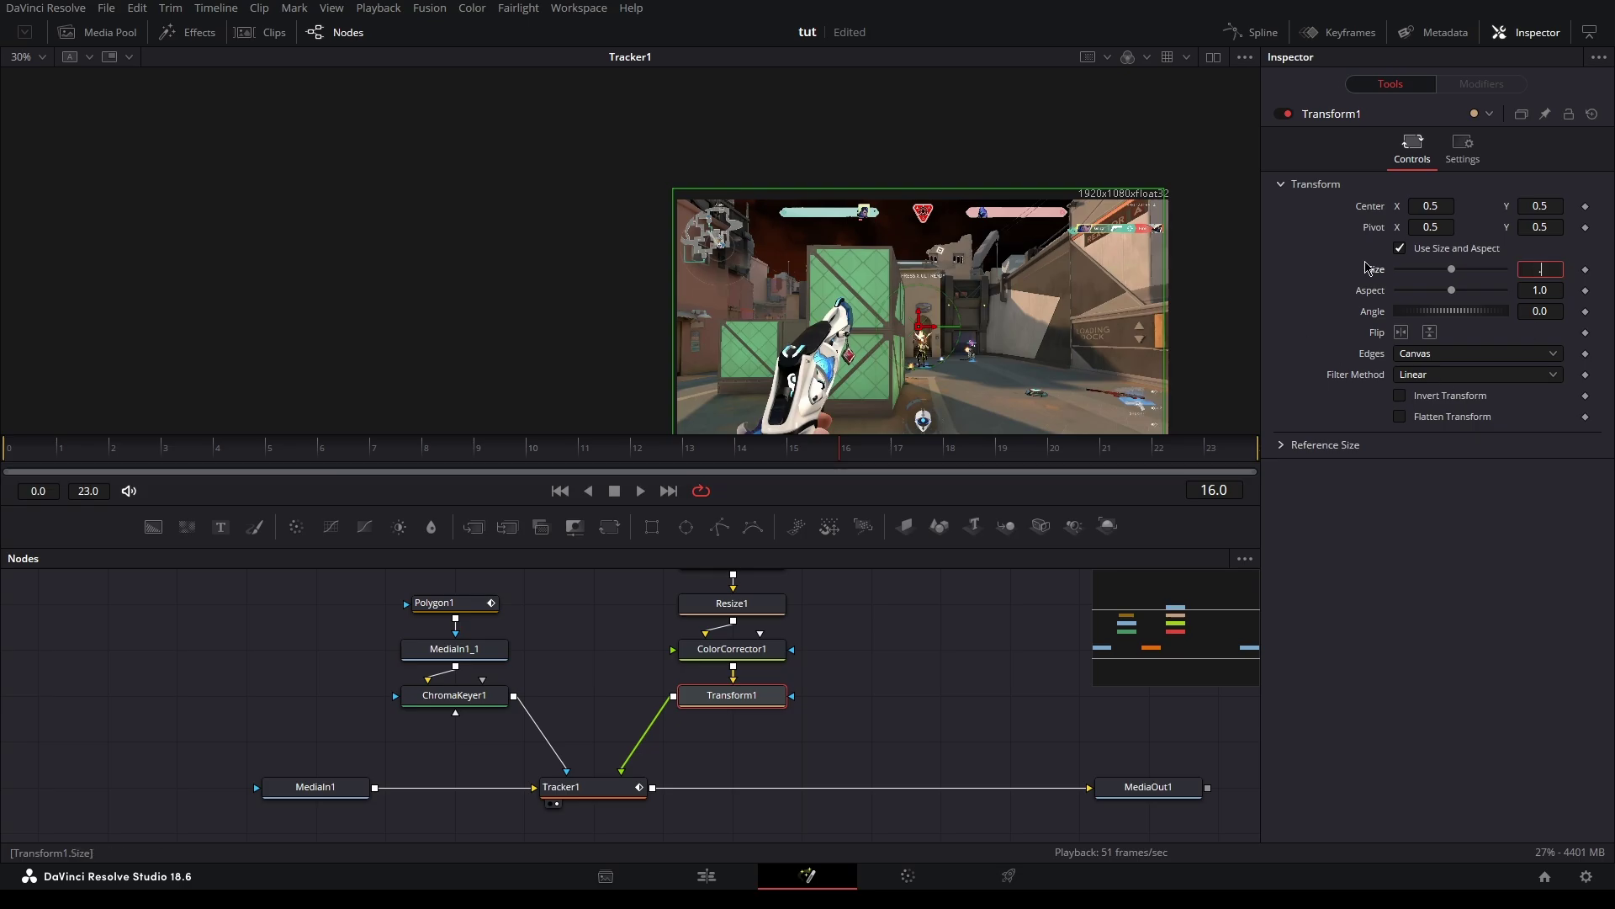
# - Scale the sky's Transform to 0.8, raise its vertical center to about 0.728, and check its placement on other frames
pyautogui.write('0.8')
pyautogui.press('Tab')
pyautogui.moveTo(1533, 211); pyautogui.dragTo(1599, 211)
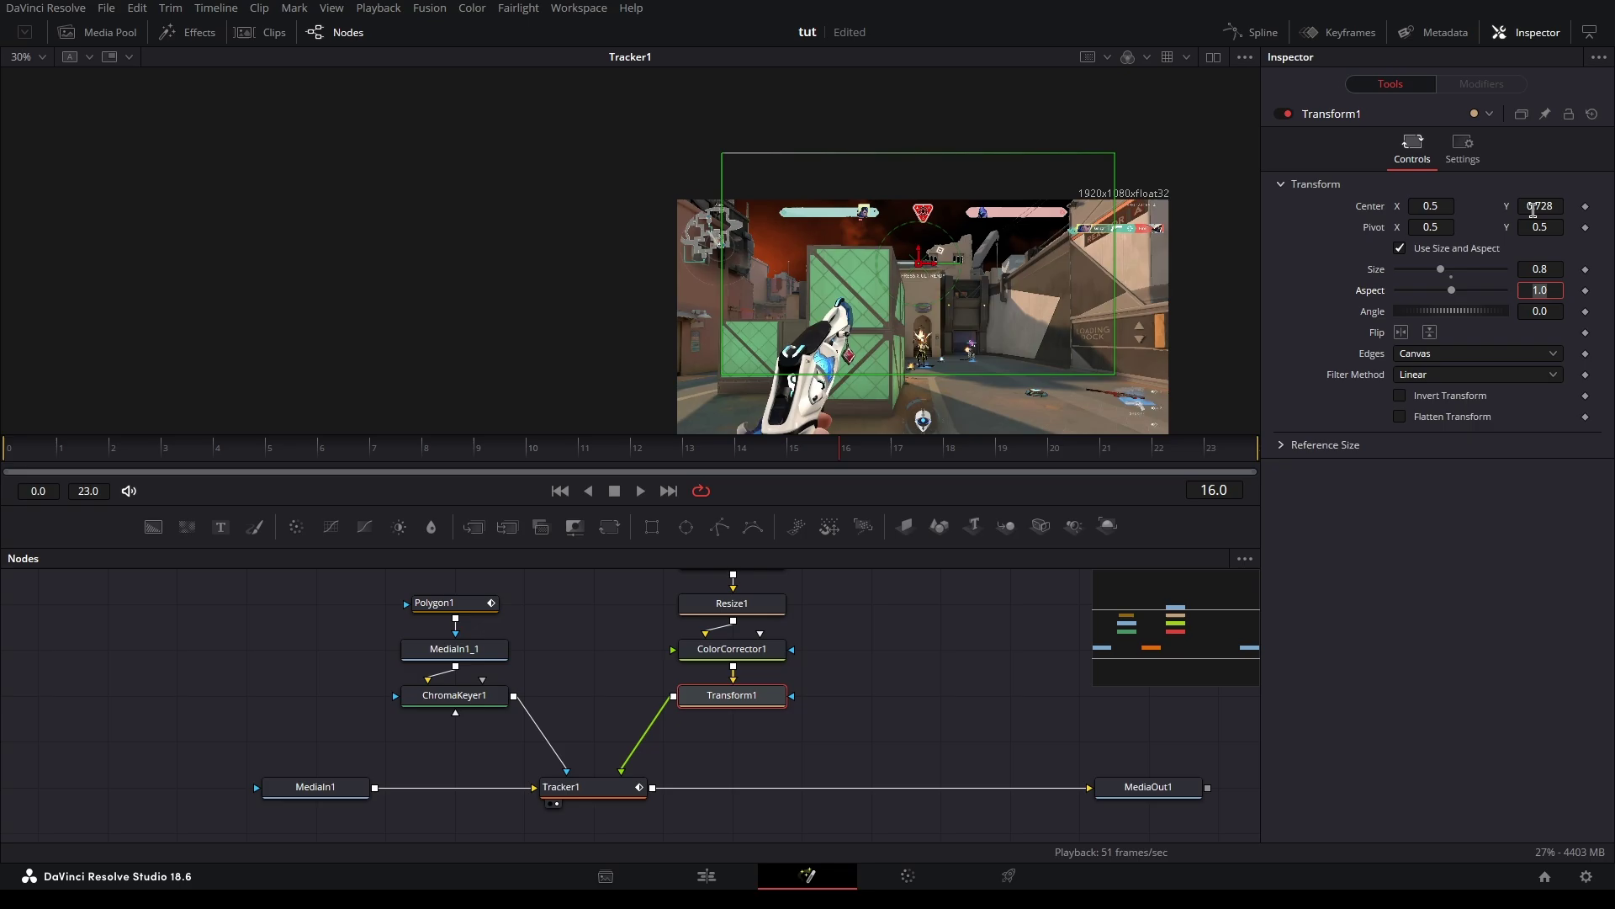
pyautogui.moveTo(740, 451); pyautogui.dragTo(959, 483)
# - Recolor the sky from orange-red to blue in the Color Corrector, with tint -0.3890 and strength 0.5431
pyautogui.click(732, 650)
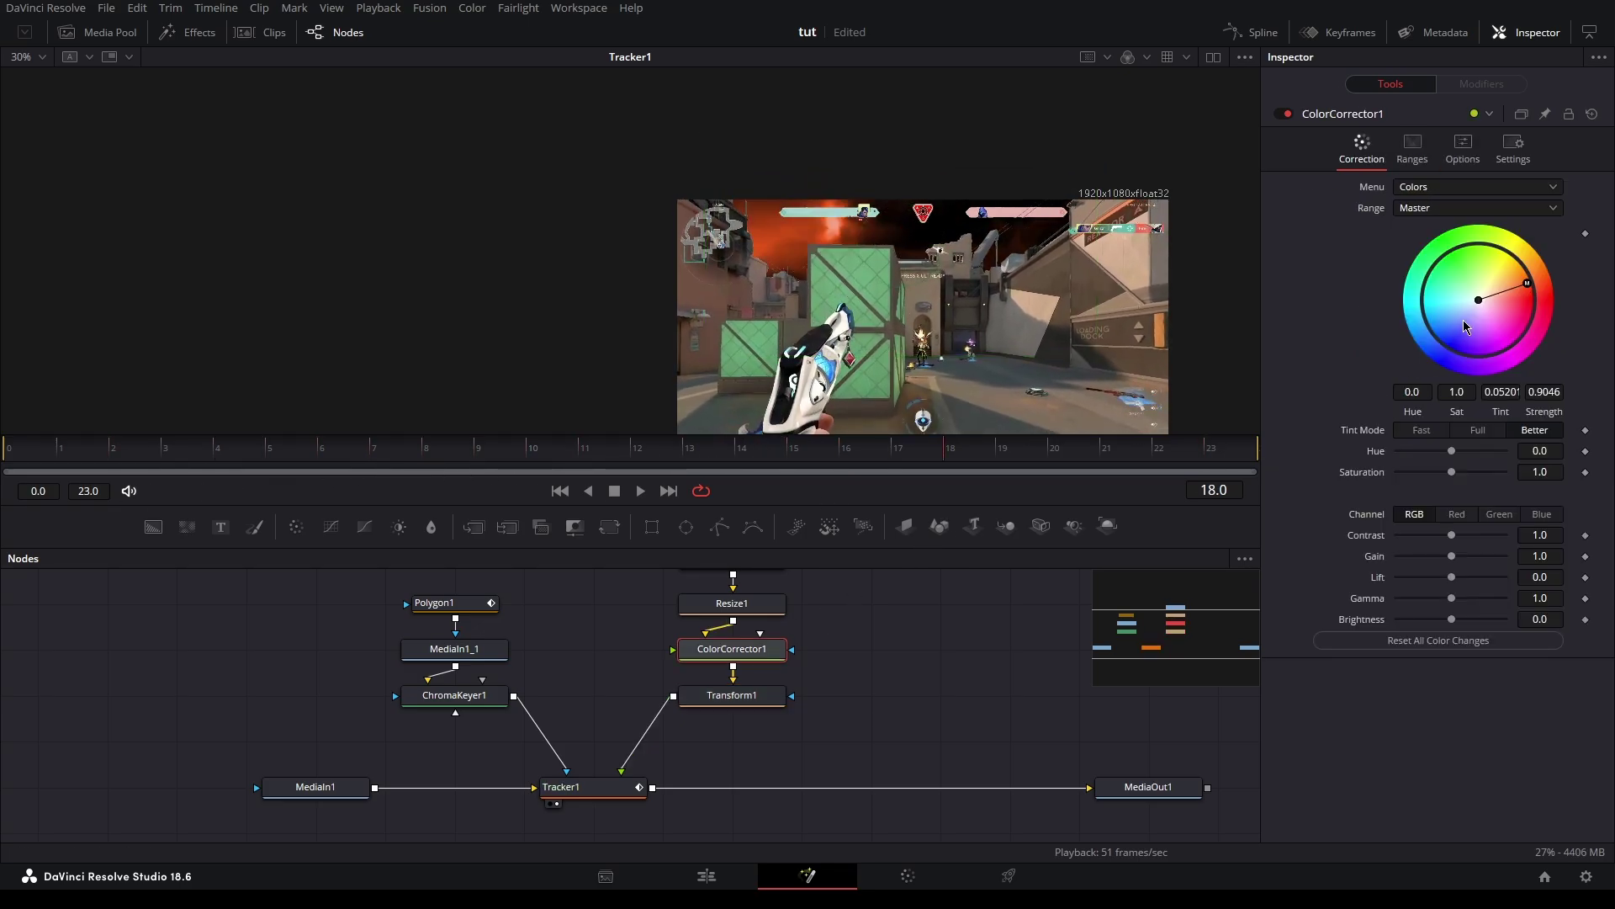
pyautogui.moveTo(1467, 327)
pyautogui.mouseDown()
pyautogui.moveTo(1435, 358)
pyautogui.moveTo(1470, 336)
pyautogui.mouseUp()
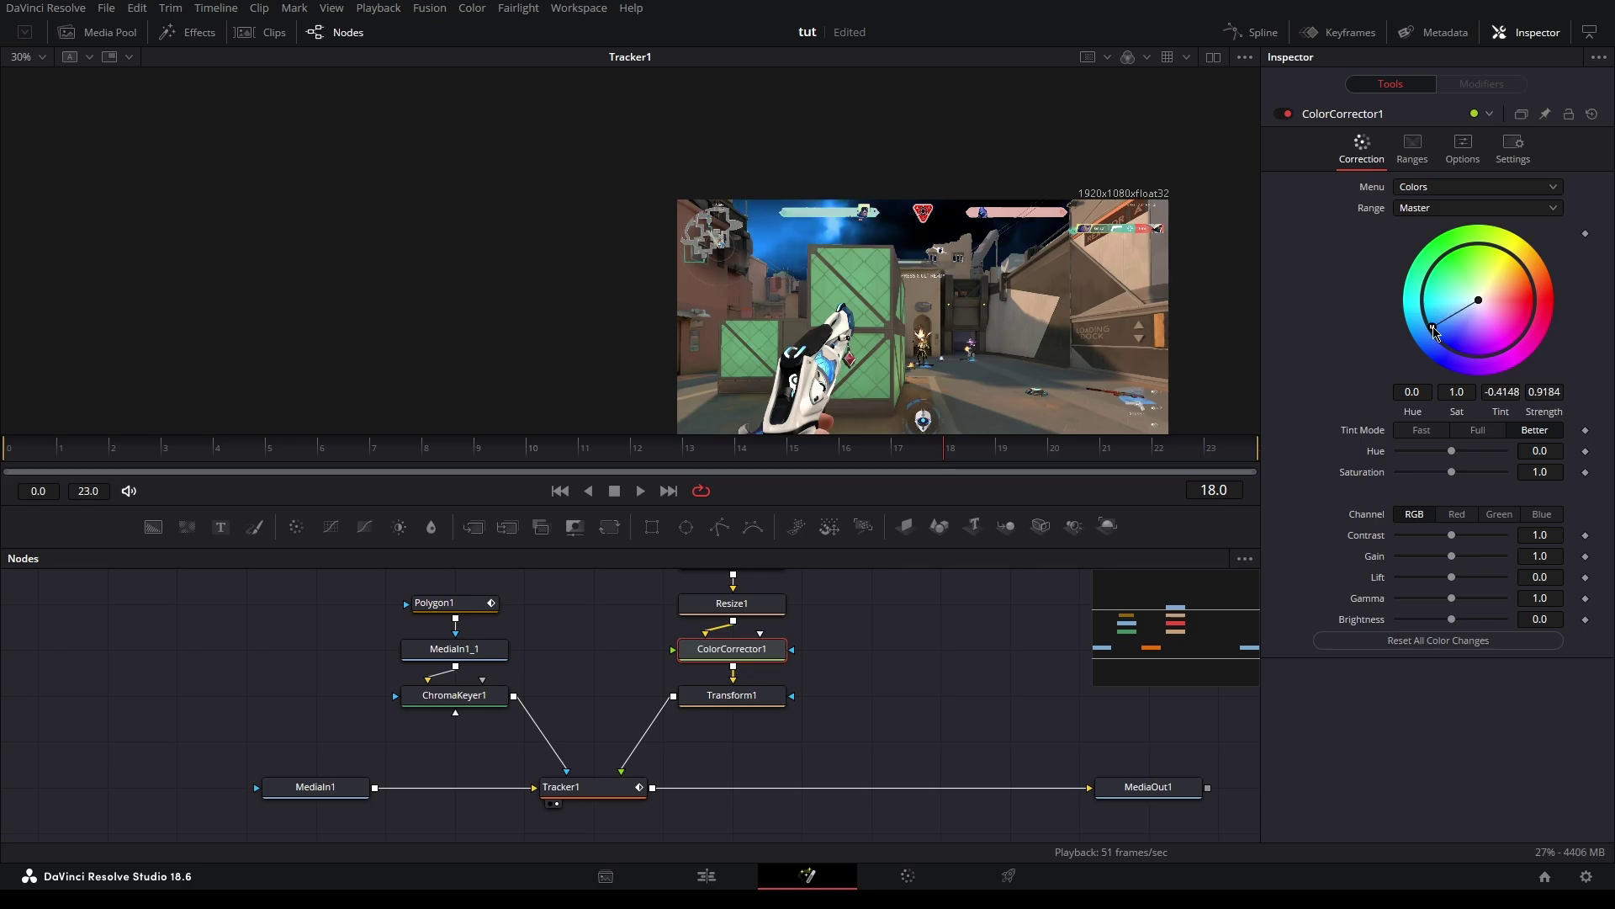
pyautogui.moveTo(943, 451); pyautogui.dragTo(1047, 458)
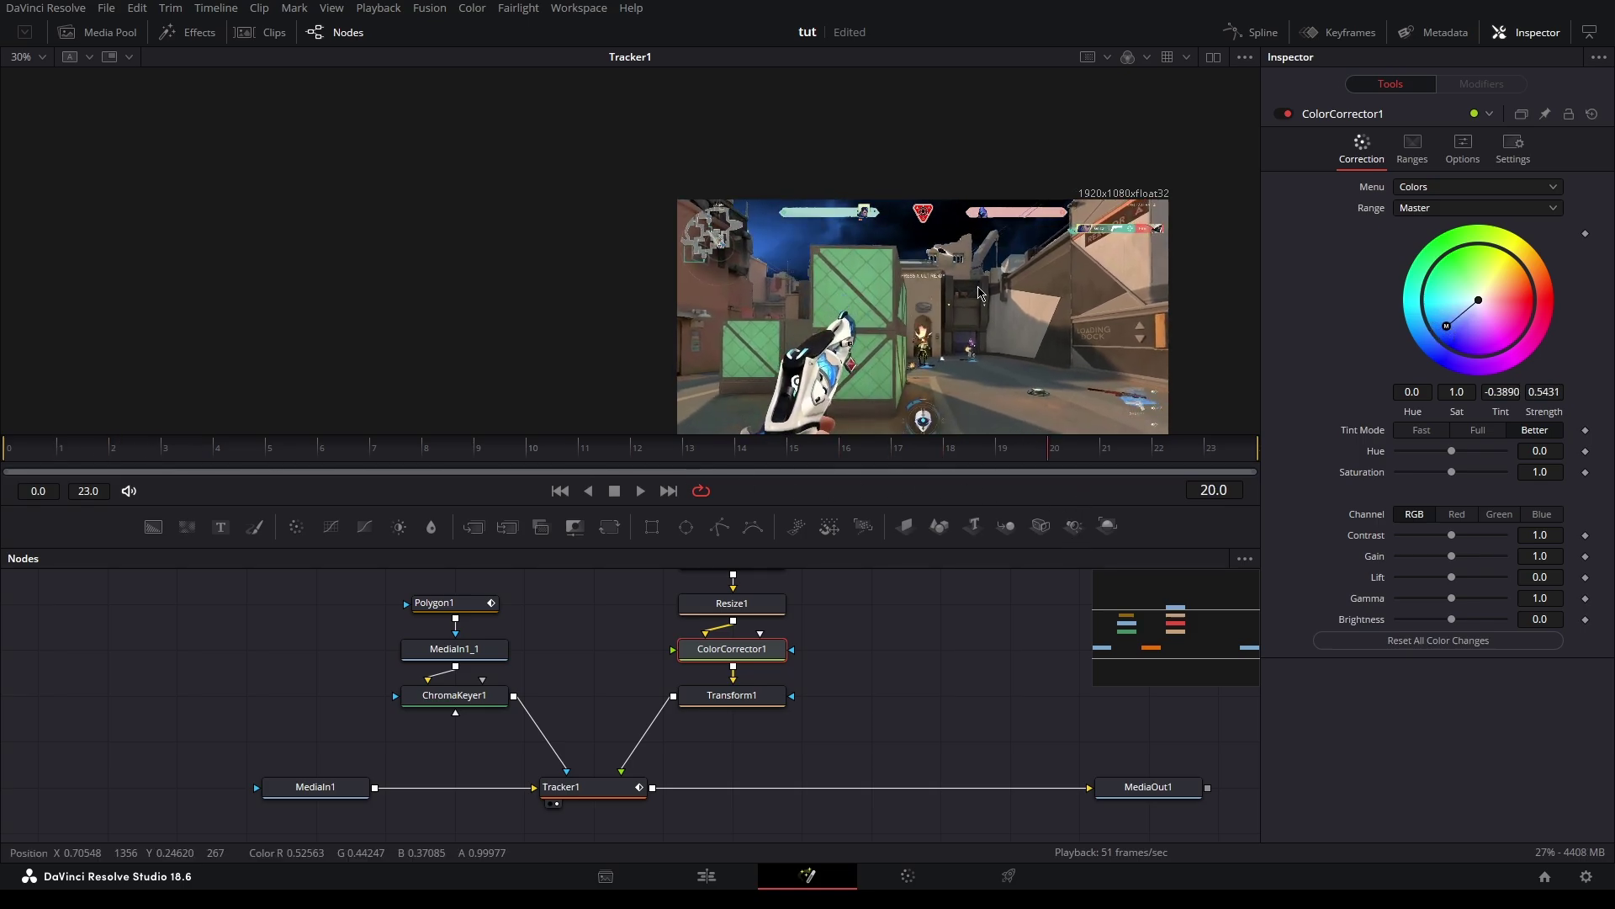
# - Review the blue sky composite up close across the clip's frames, and move the MediaOut node slightly farther from the Tracker
pyautogui.scroll(2, 998, 259)
pyautogui.scroll(-2, 869, 258)
pyautogui.moveTo(865, 255); pyautogui.dragTo(844, 236)
pyautogui.scroll(2, 844, 235)
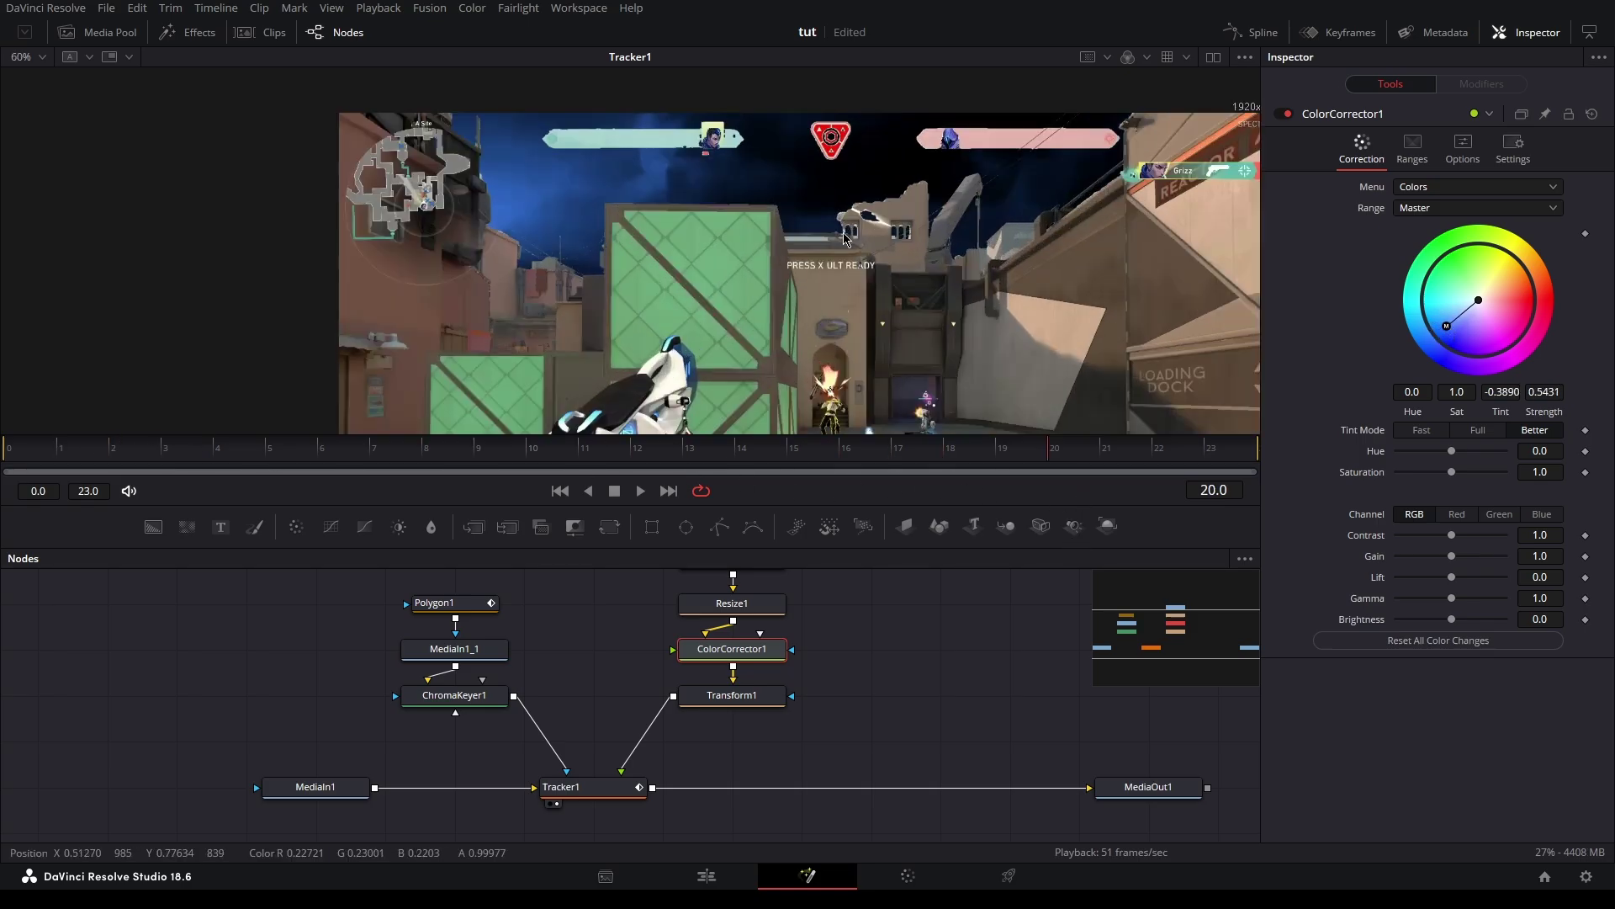
pyautogui.click(606, 786)
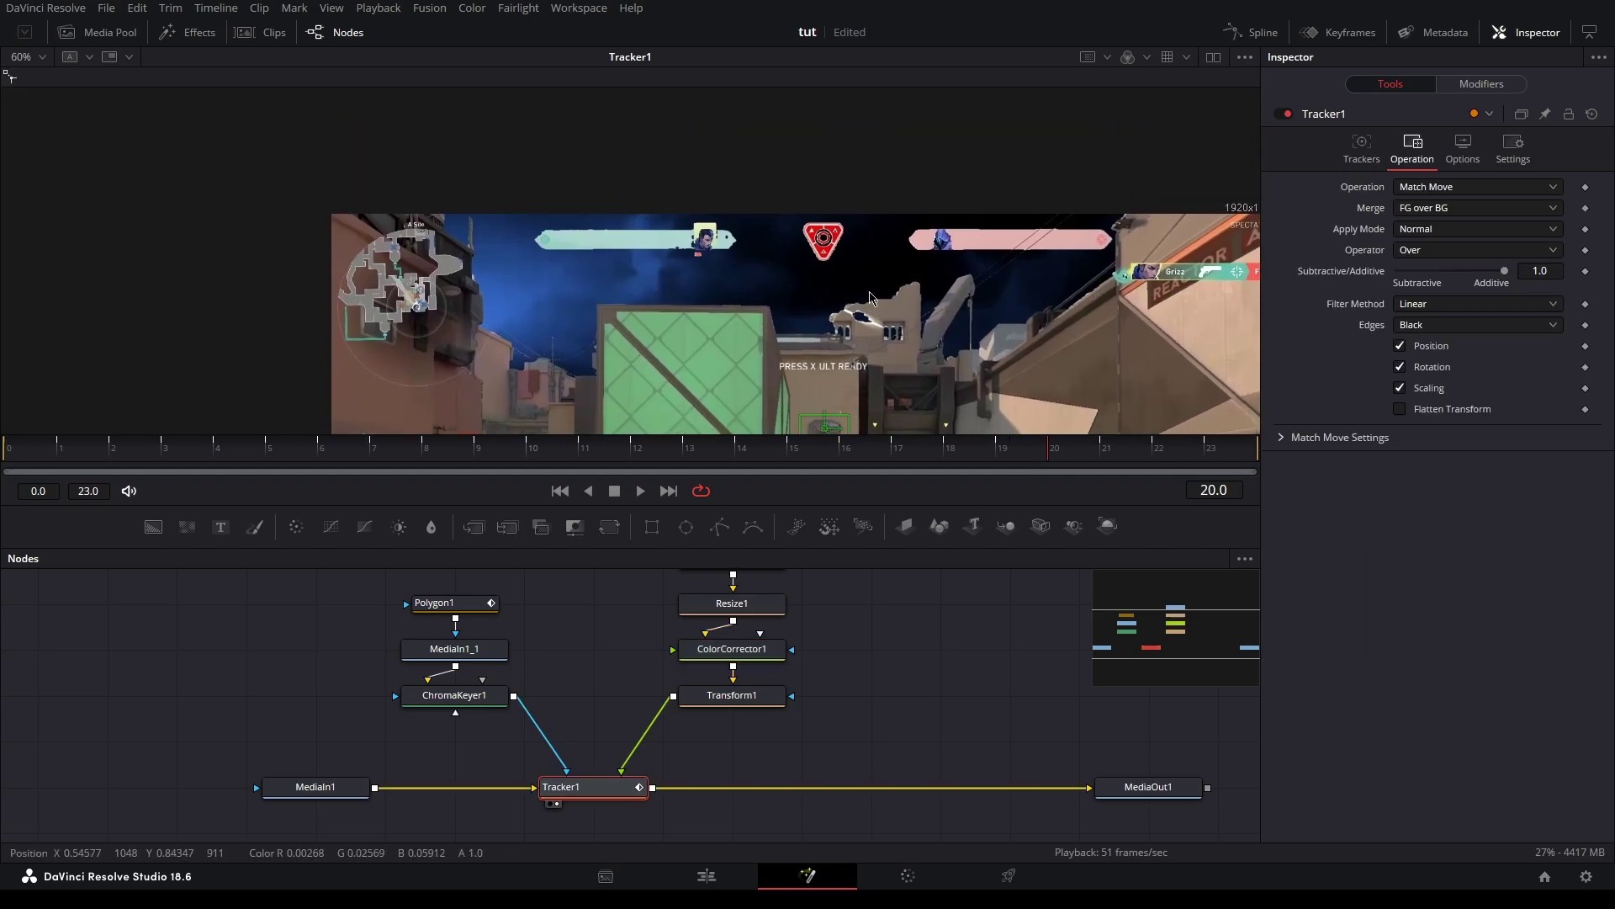
pyautogui.moveTo(17, 449); pyautogui.dragTo(1152, 476)
pyautogui.moveTo(952, 791); pyautogui.dragTo(743, 763)
pyautogui.moveTo(939, 760); pyautogui.dragTo(1008, 760)
pyautogui.moveTo(811, 340); pyautogui.dragTo(808, 286)
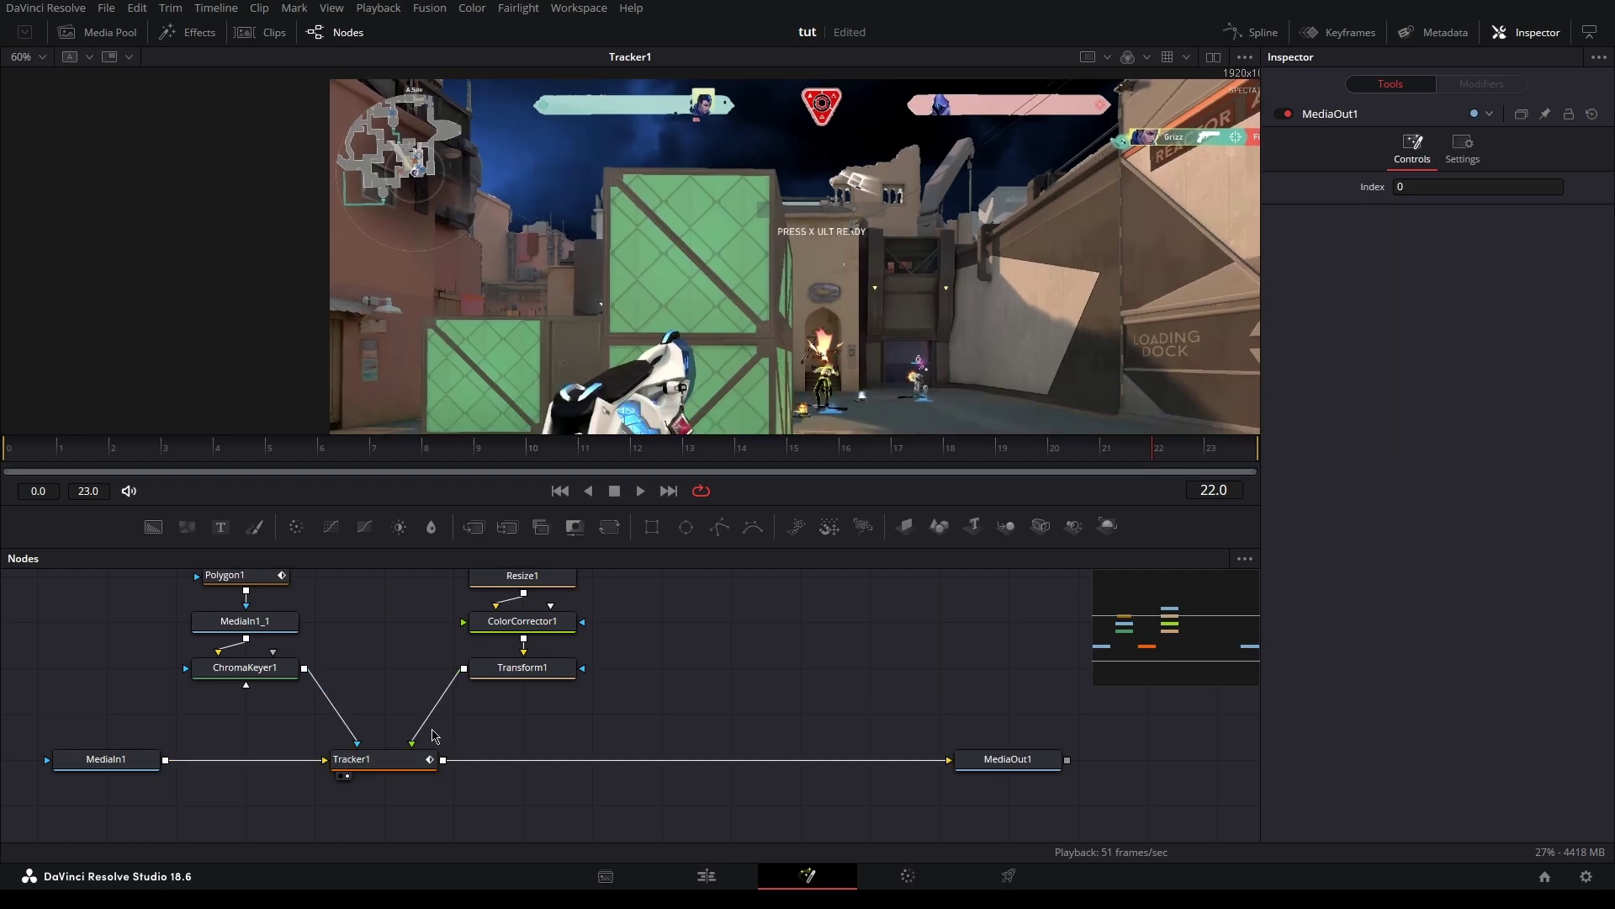
# - Examine the sky key's edges around the HUD bars and minimap up close, and return to the timeline on the Edit page
pyautogui.click(389, 757)
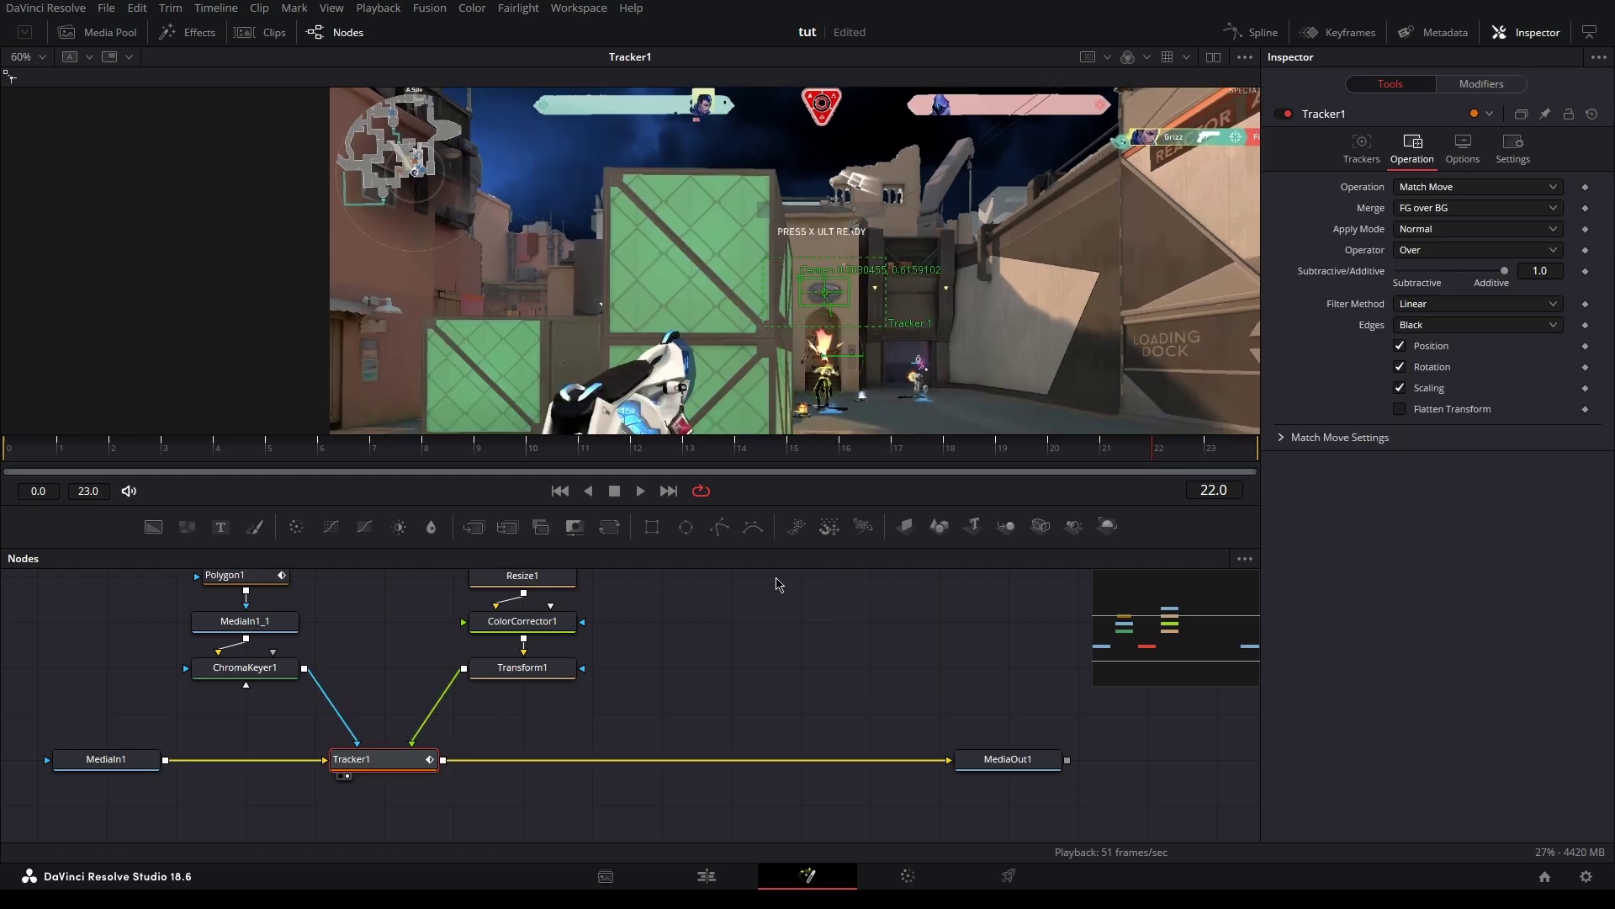
pyautogui.scroll(8, 813, 211)
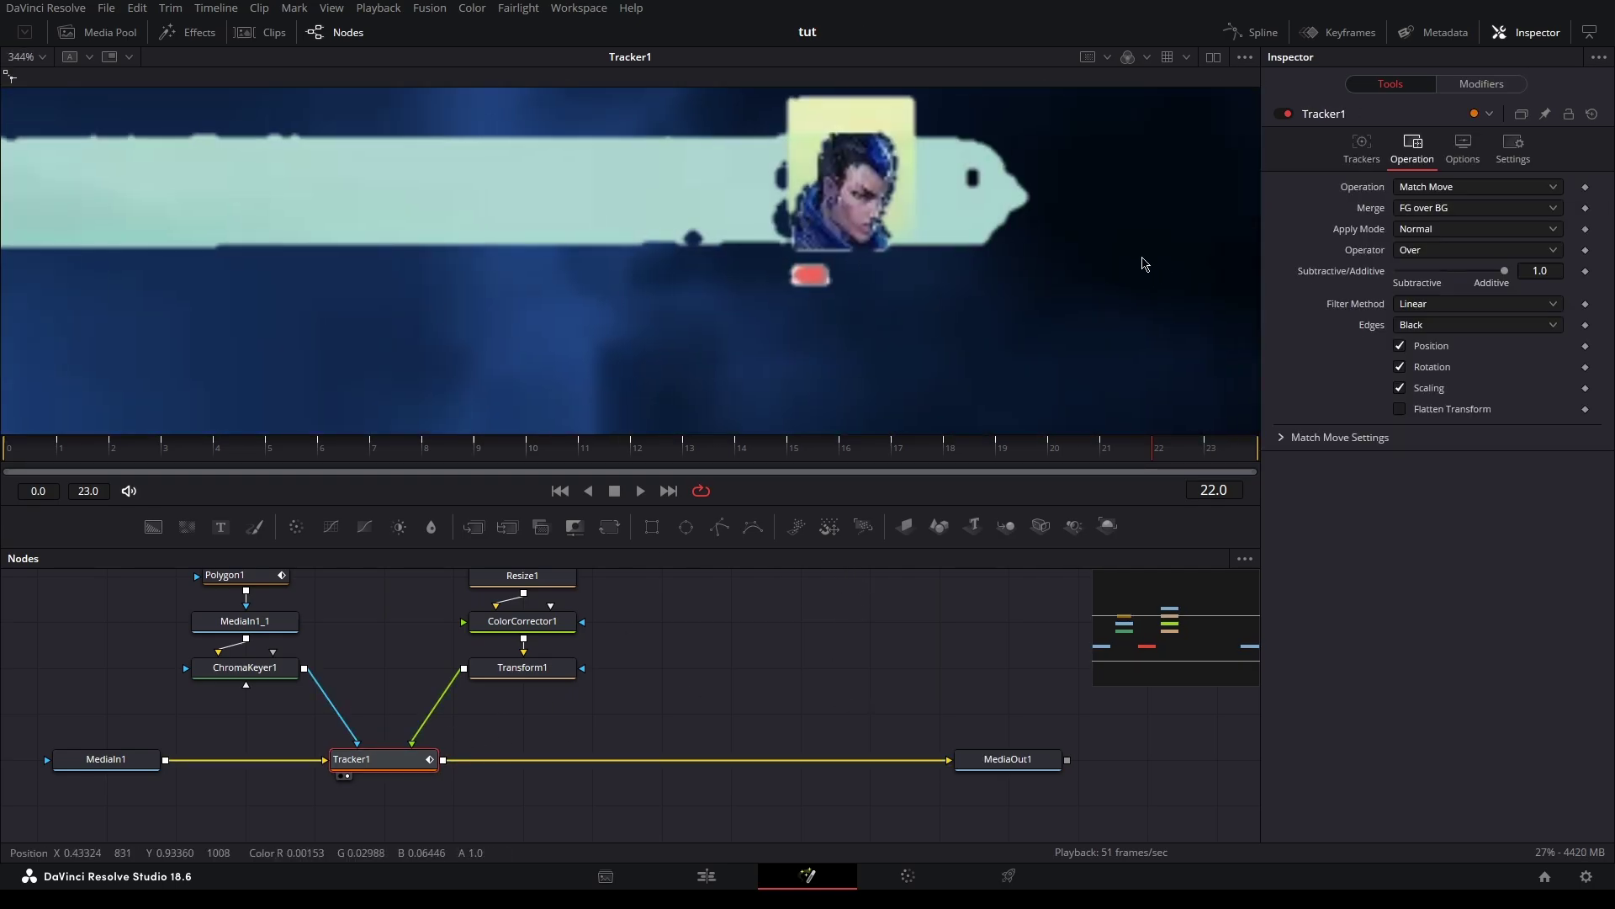
pyautogui.scroll(-5, 1128, 256)
pyautogui.moveTo(1056, 209); pyautogui.dragTo(874, 195)
pyautogui.scroll(5, 202, 263)
pyautogui.moveTo(249, 290); pyautogui.dragTo(360, 358)
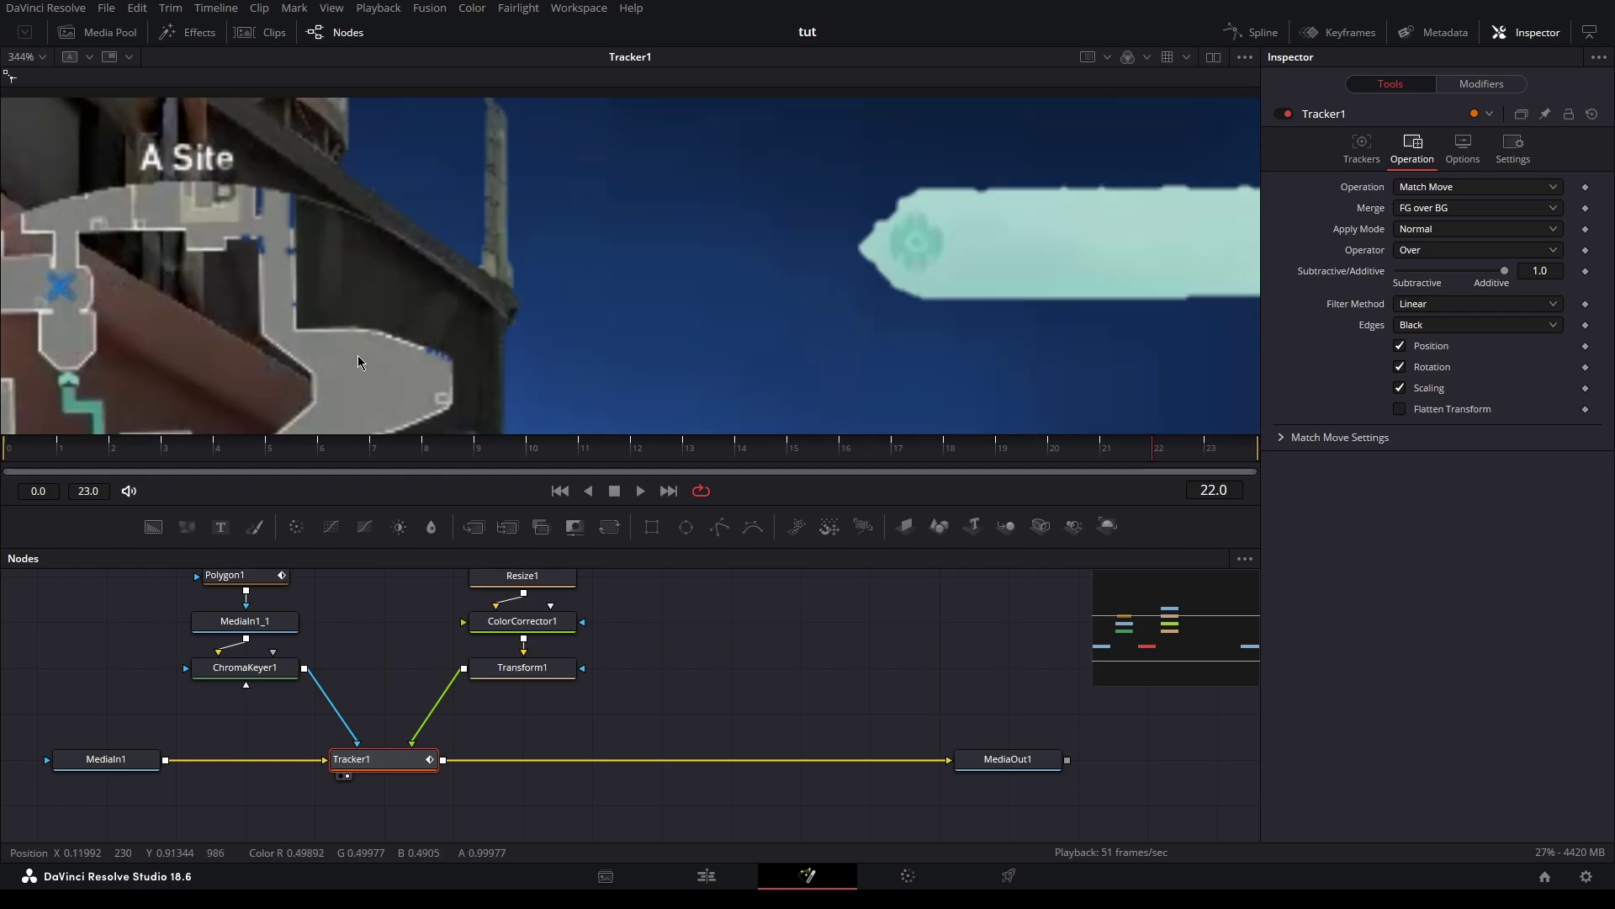
pyautogui.moveTo(1152, 316); pyautogui.dragTo(407, 383)
pyautogui.moveTo(1245, 274); pyautogui.dragTo(887, 205)
pyautogui.hotkey('ctrl', 'f')
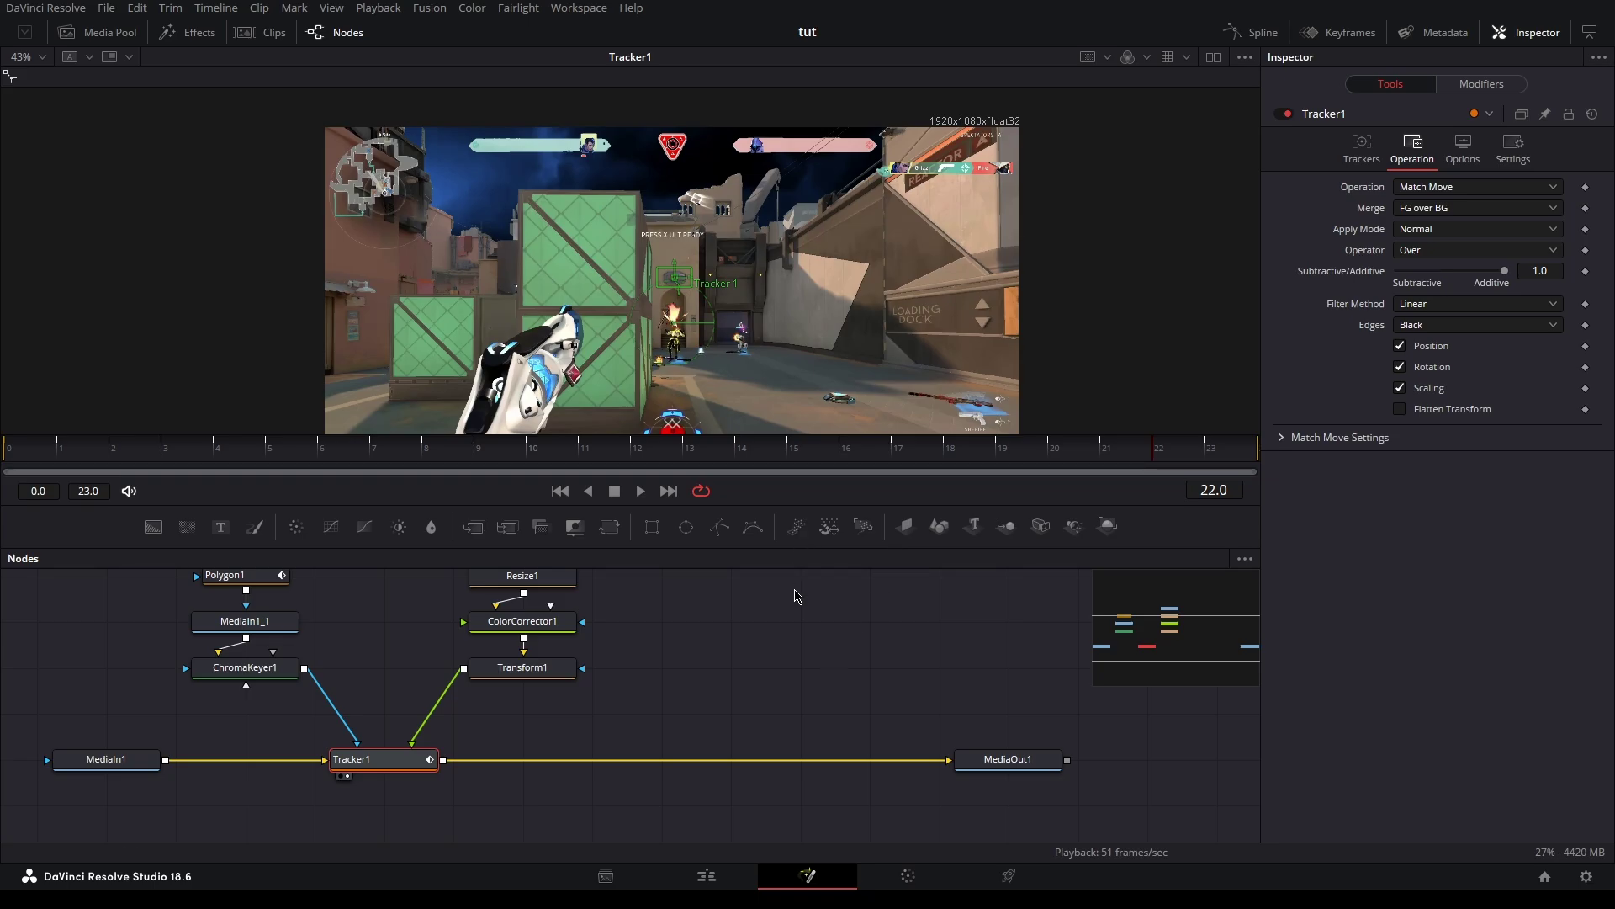
pyautogui.click(707, 875)
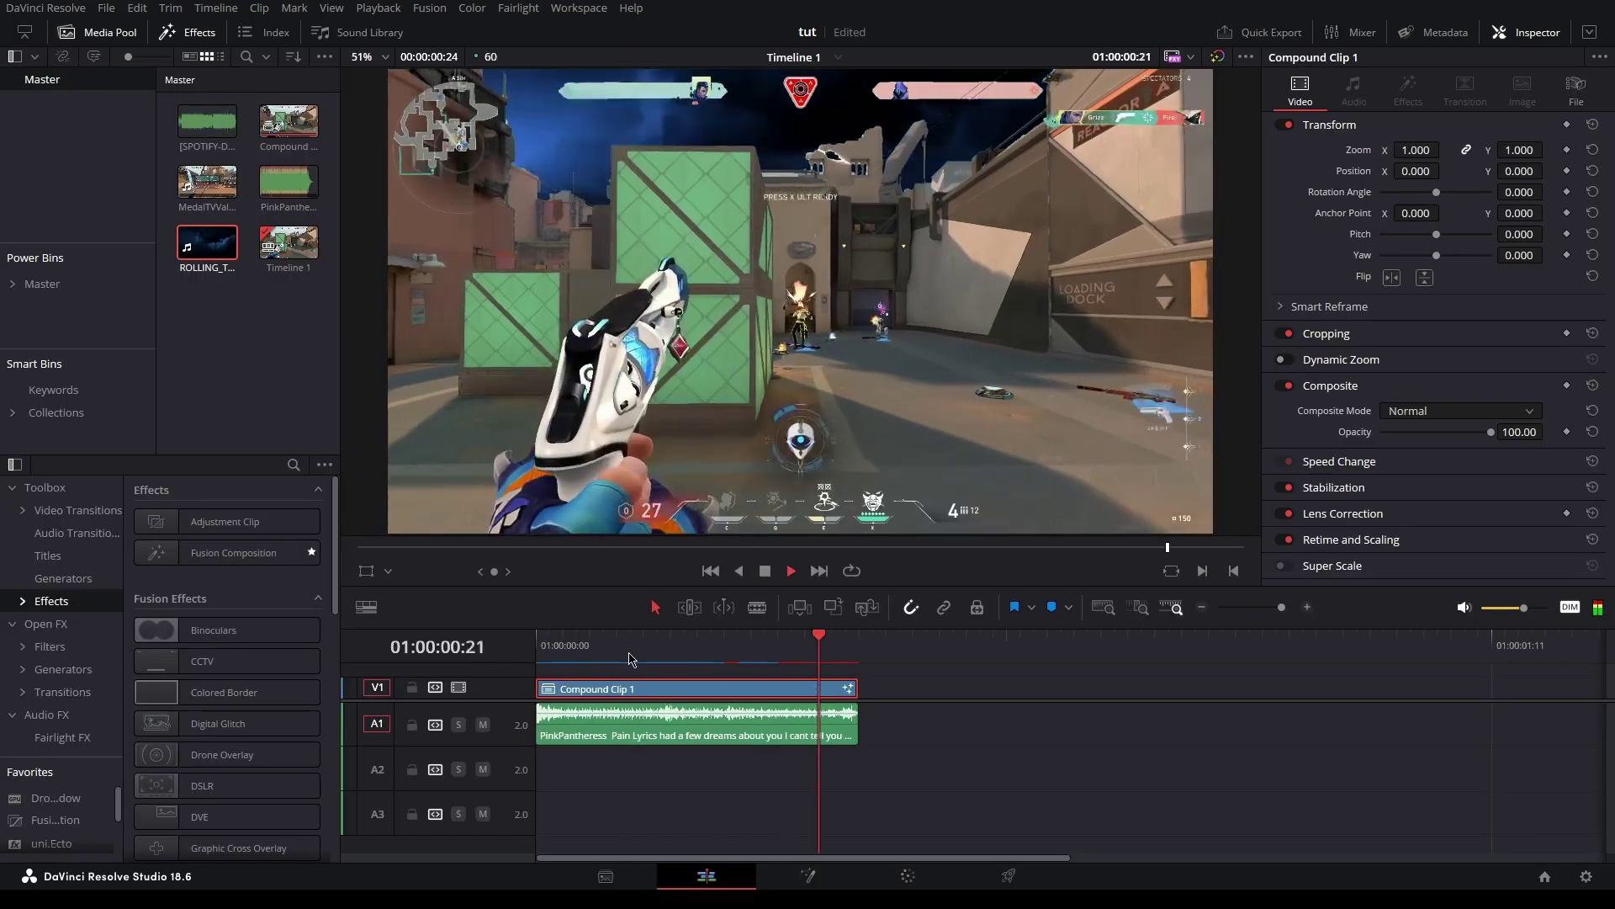